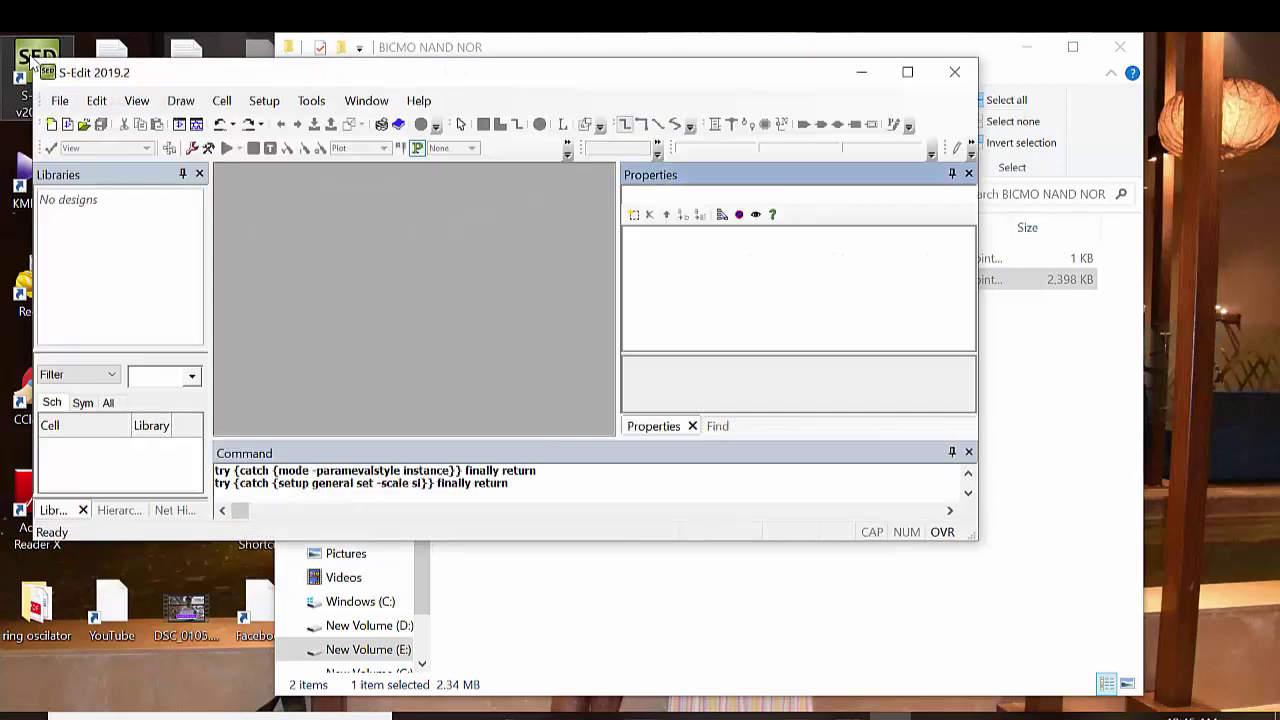
Create a new library named mybicmos, stored in a new mybicmos folder under Mtech lab.
left_click(907, 72)
left_click(27, 70)
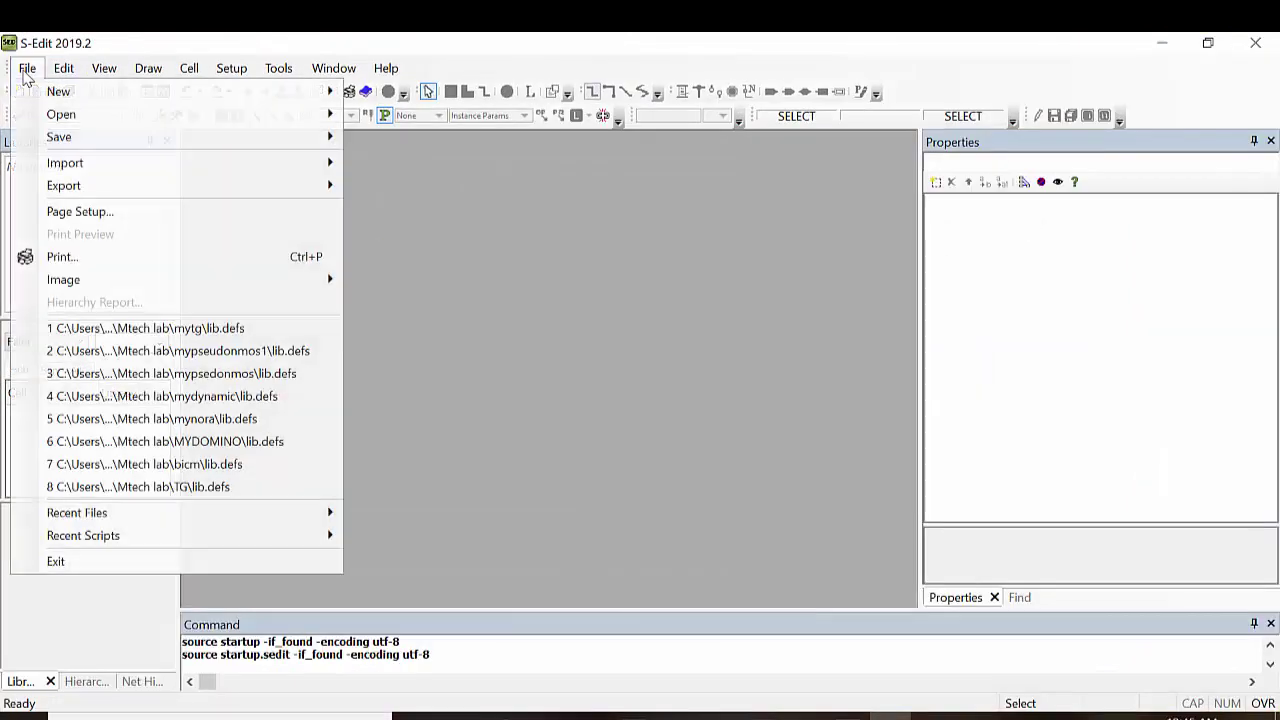
mouse_move(170, 95)
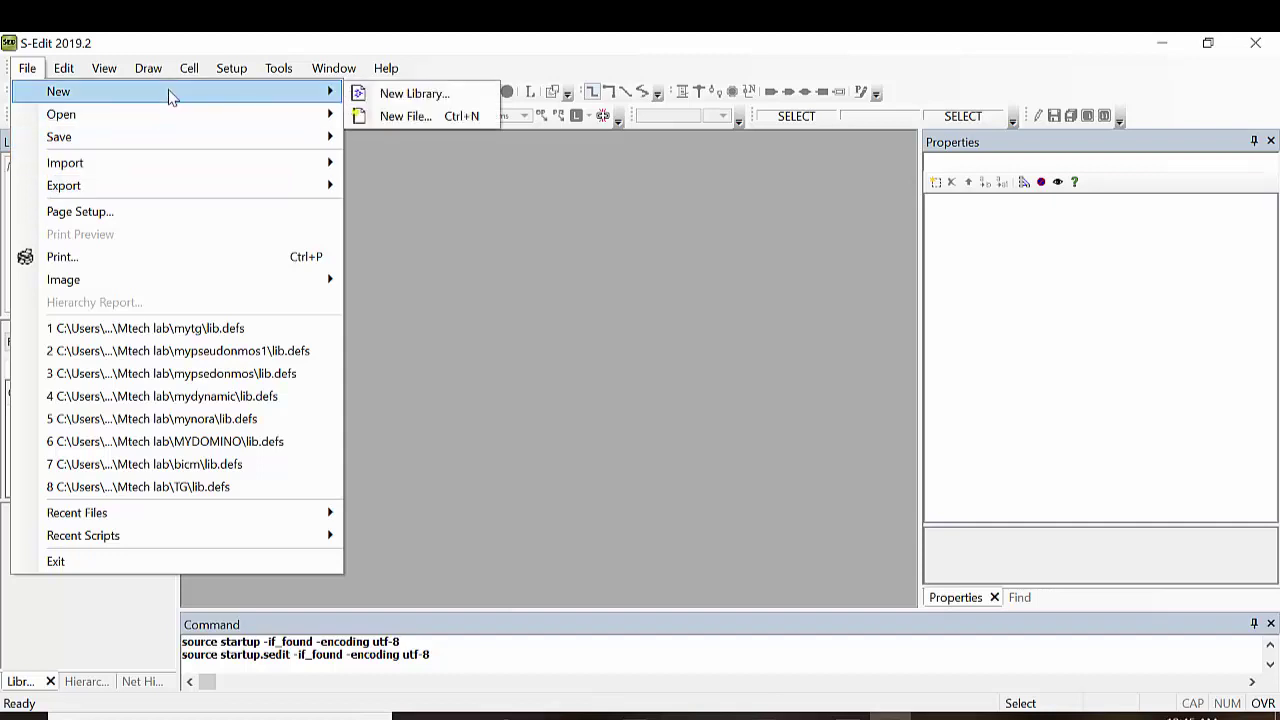
left_click(414, 97)
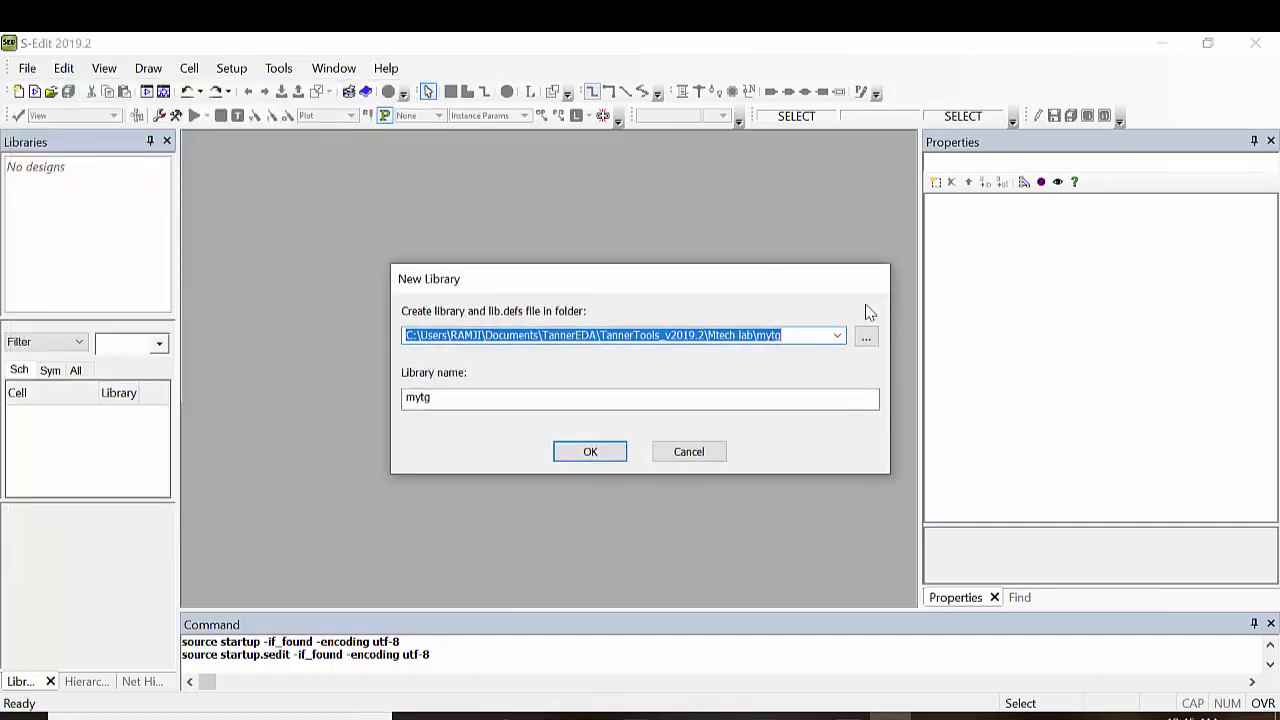
left_click(866, 339)
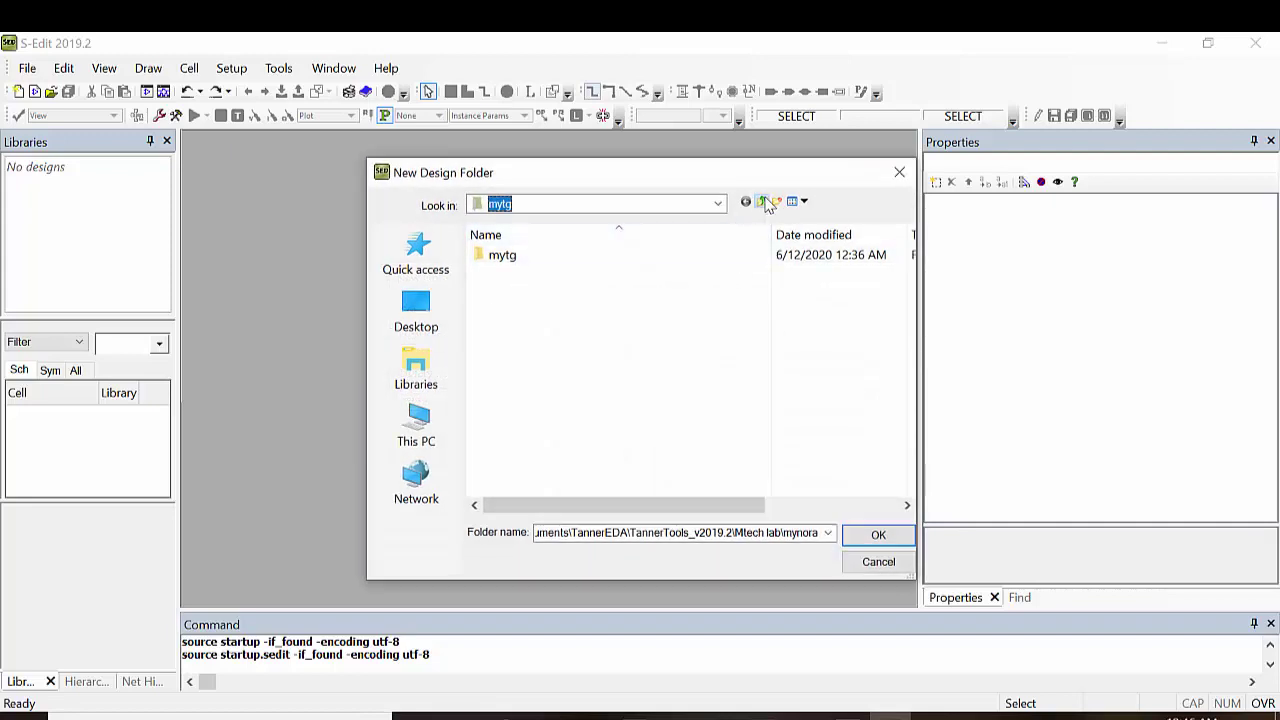
left_click(763, 202)
left_click(778, 201)
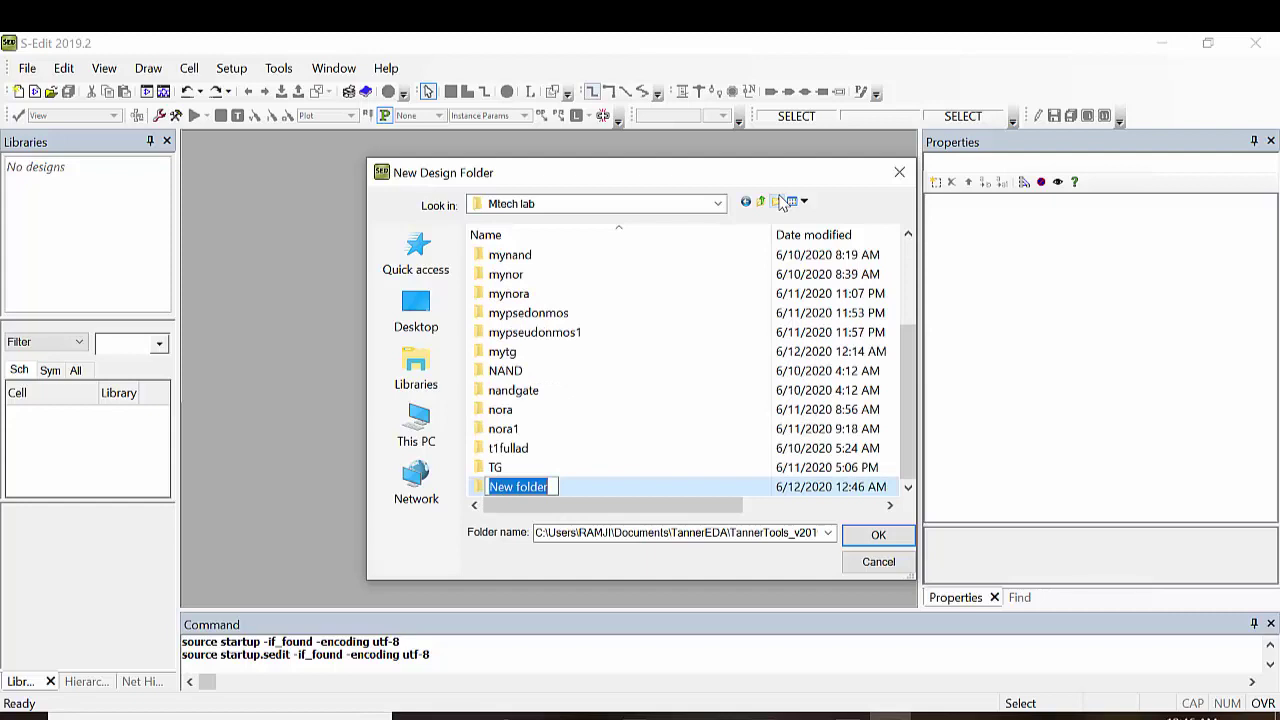
type("my")
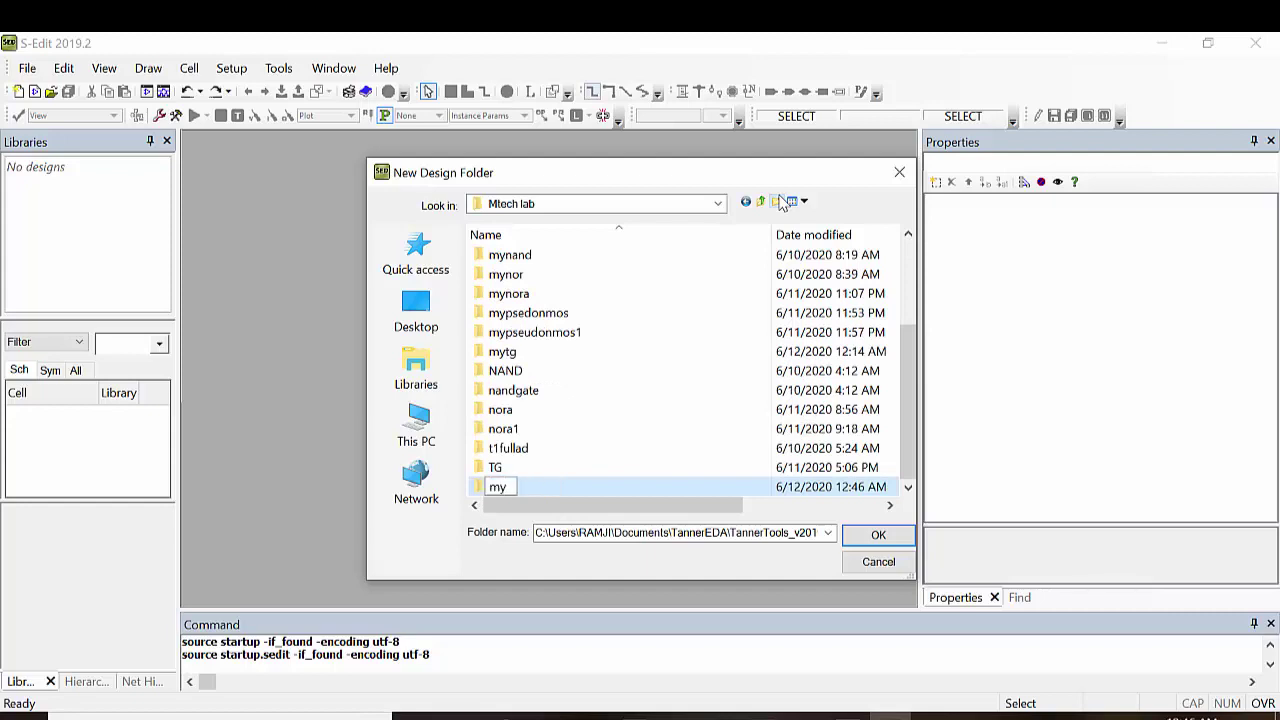
type("bicmos")
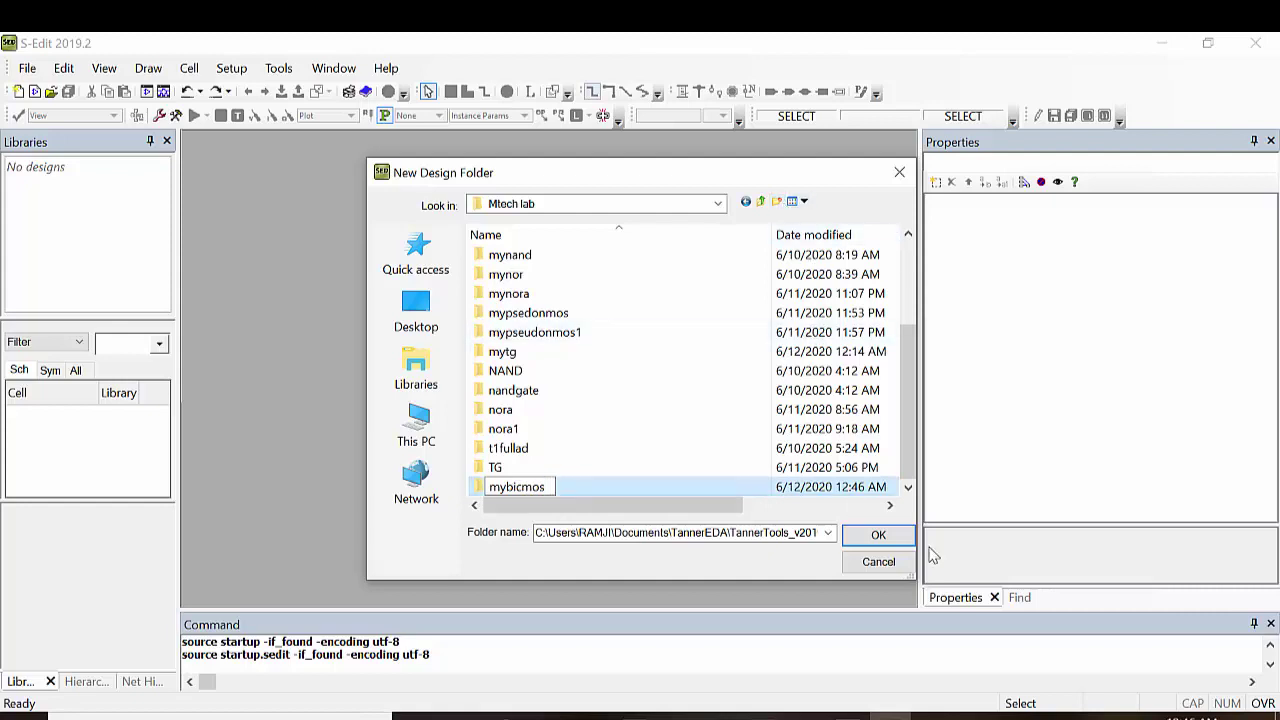
left_click(878, 536)
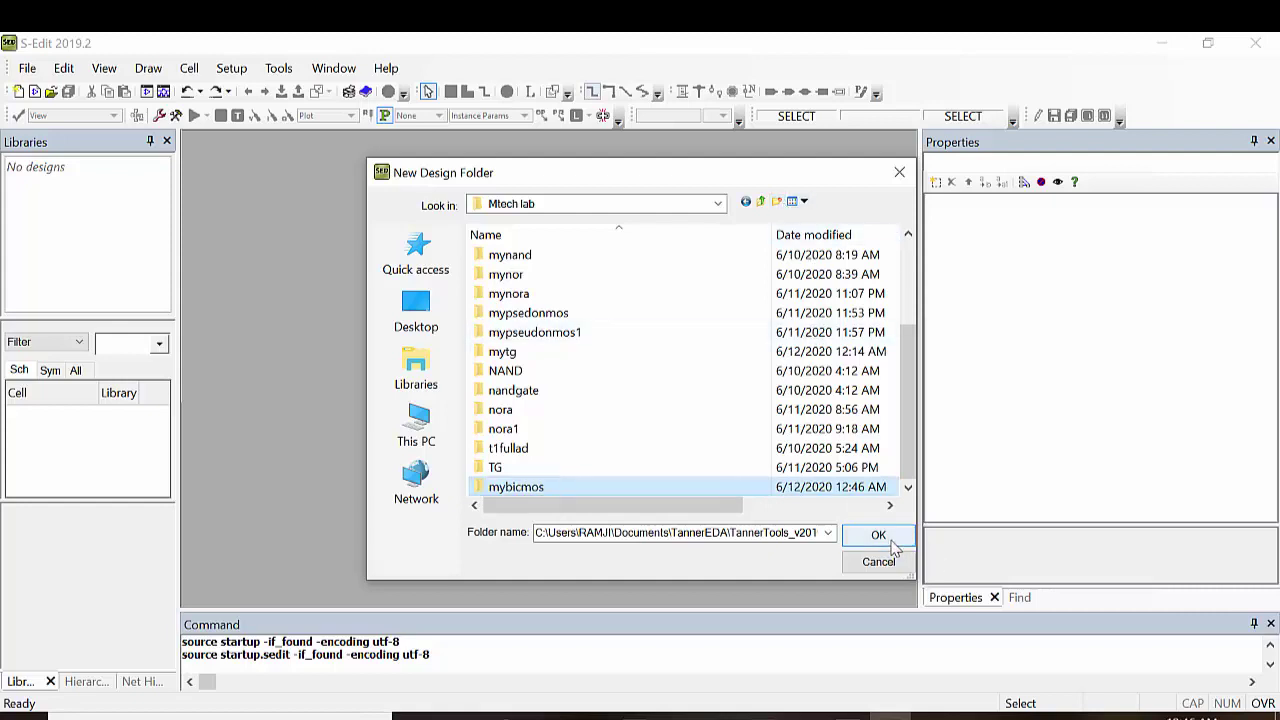
left_click(878, 536)
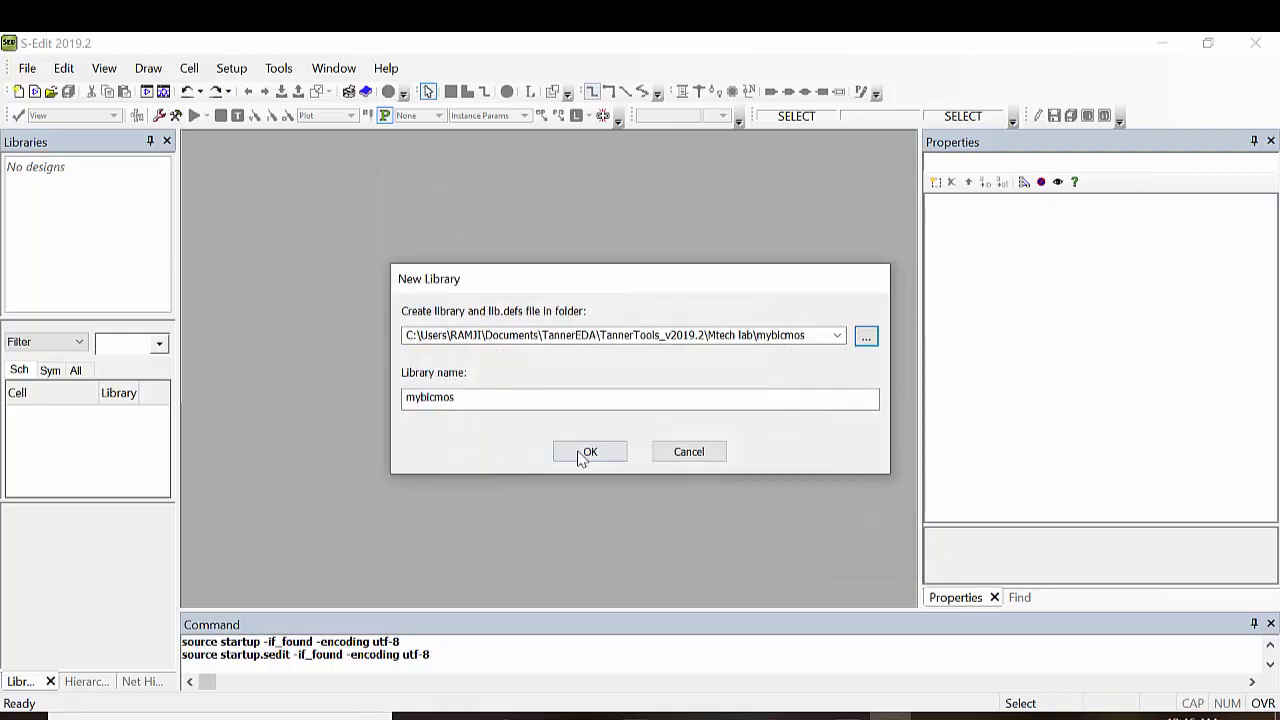
left_click(586, 452)
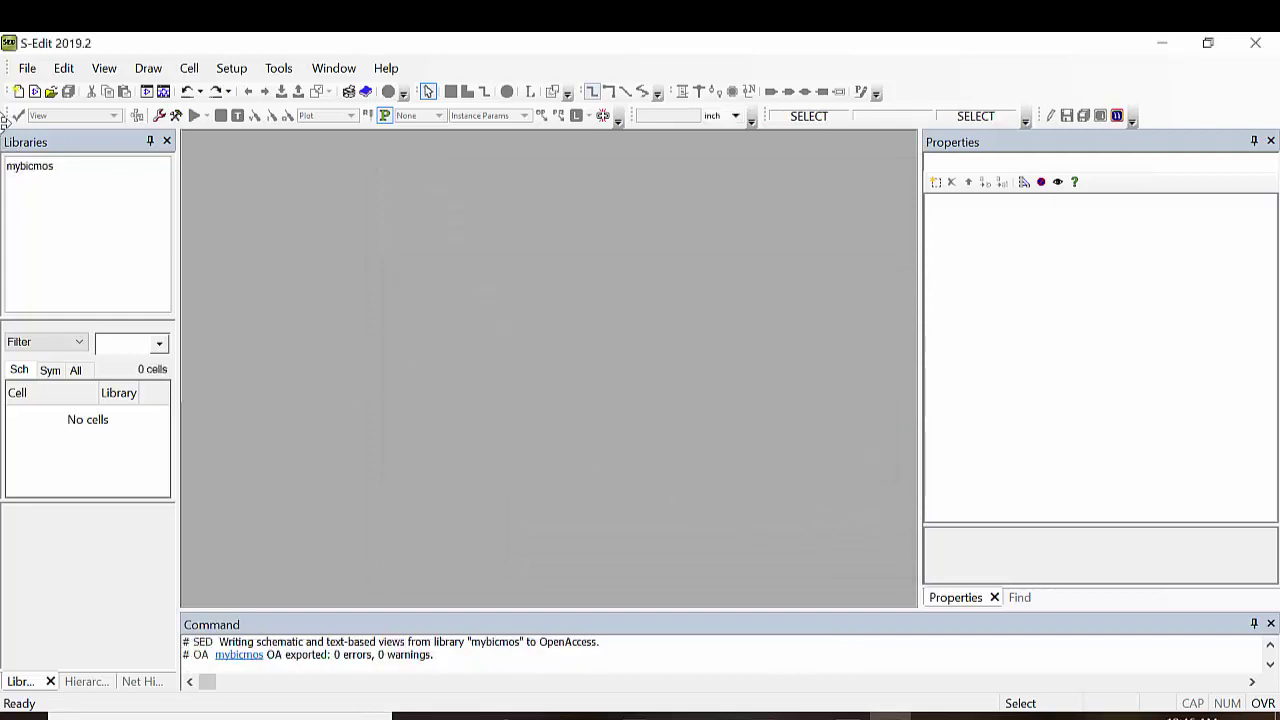
Add the Process\Generic_250nm\Generic_250nm_Devices library to mybicmos.
left_click(29, 165)
right_click(27, 164)
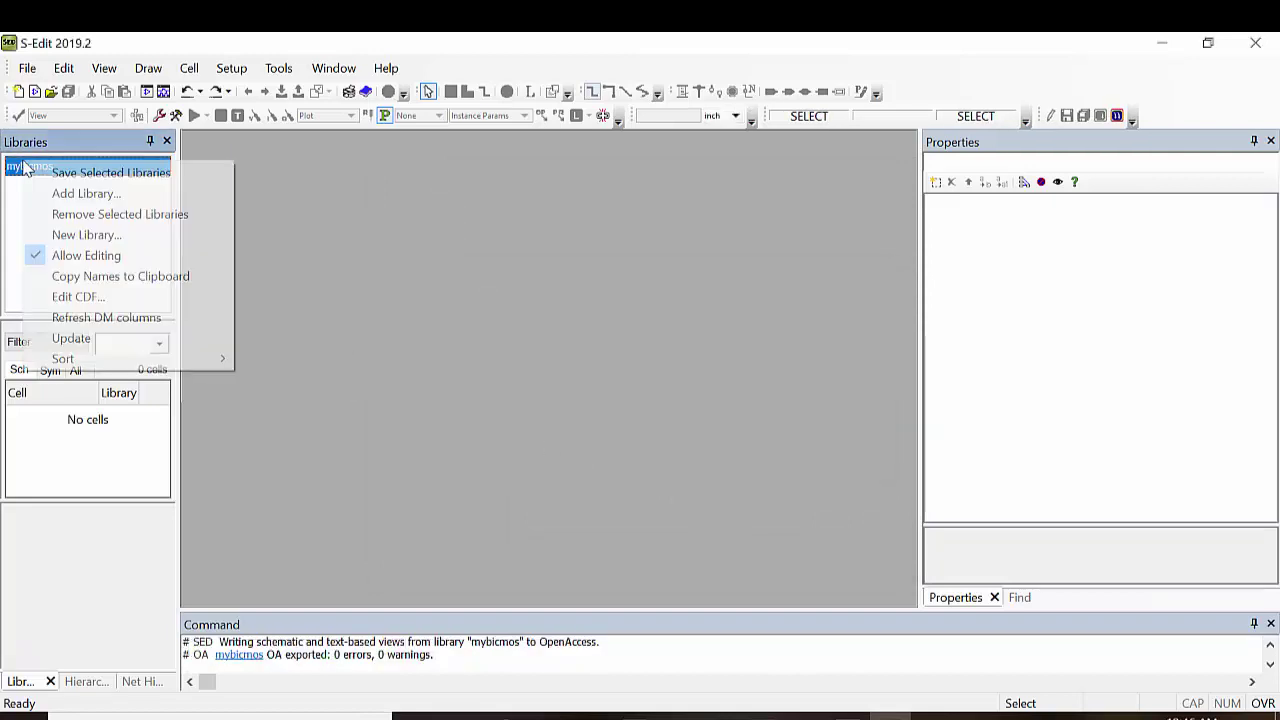
left_click(86, 196)
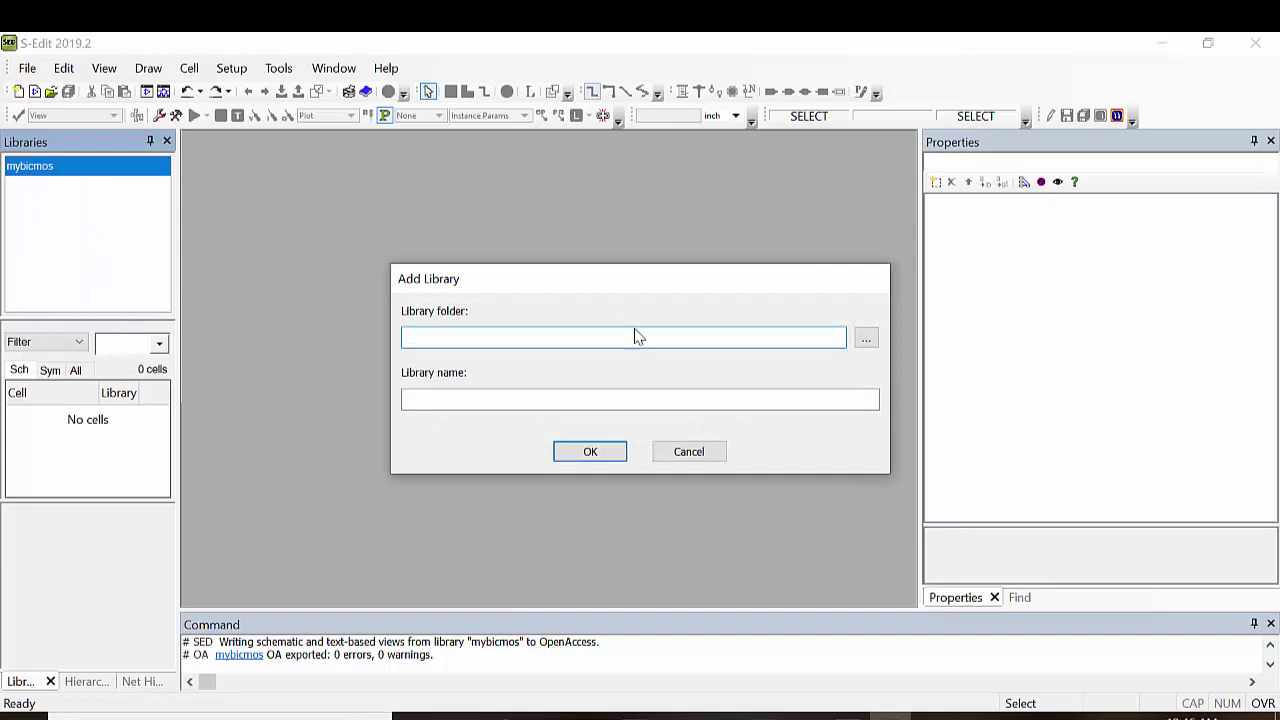
left_click(866, 339)
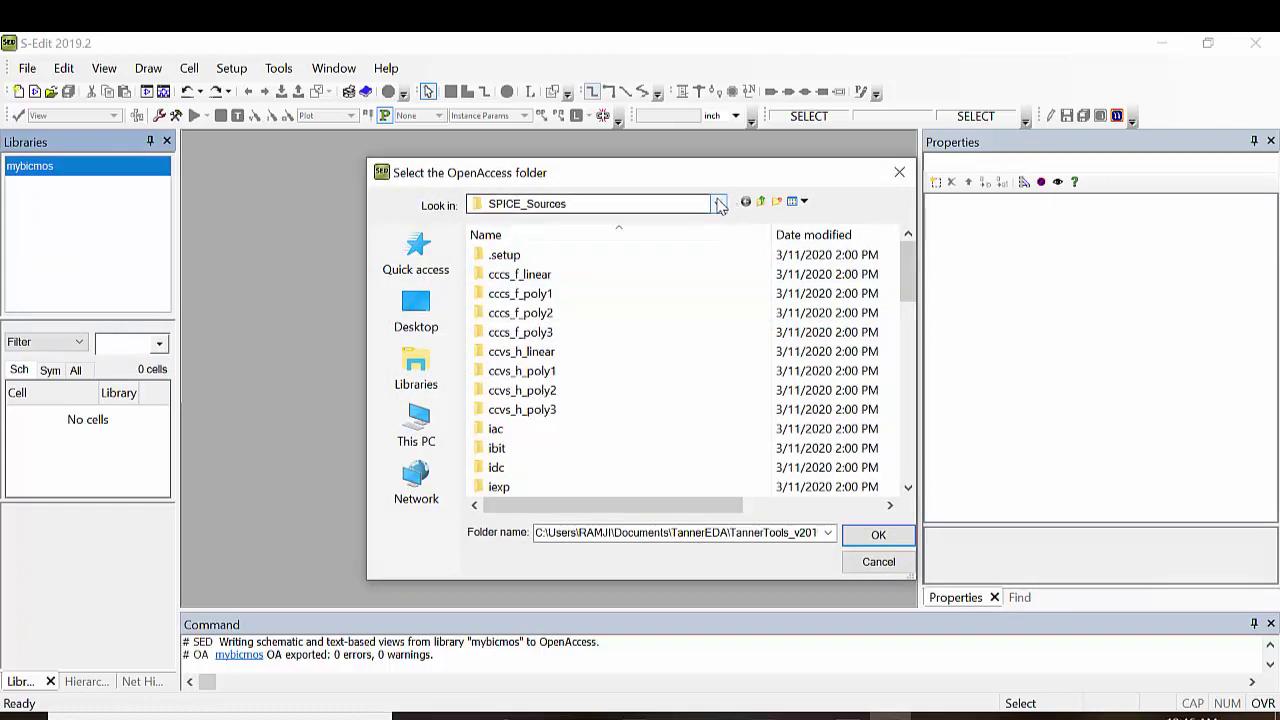
left_click(761, 203)
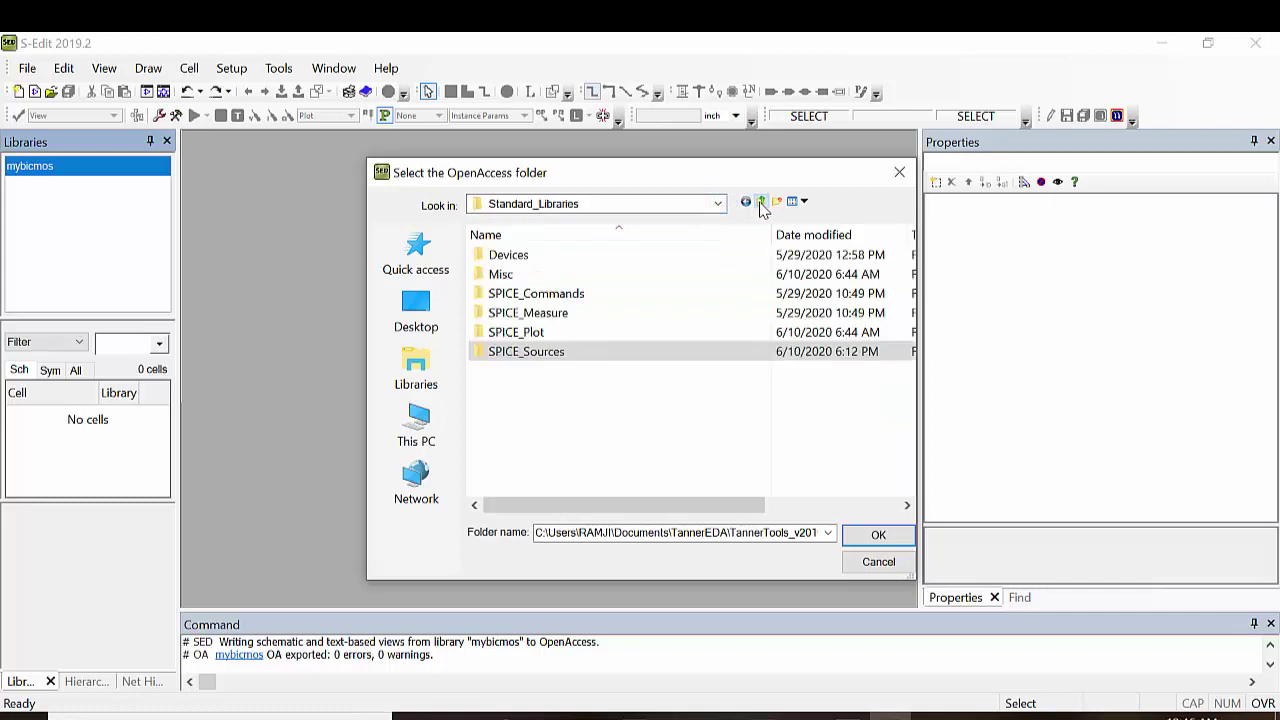
left_click(761, 203)
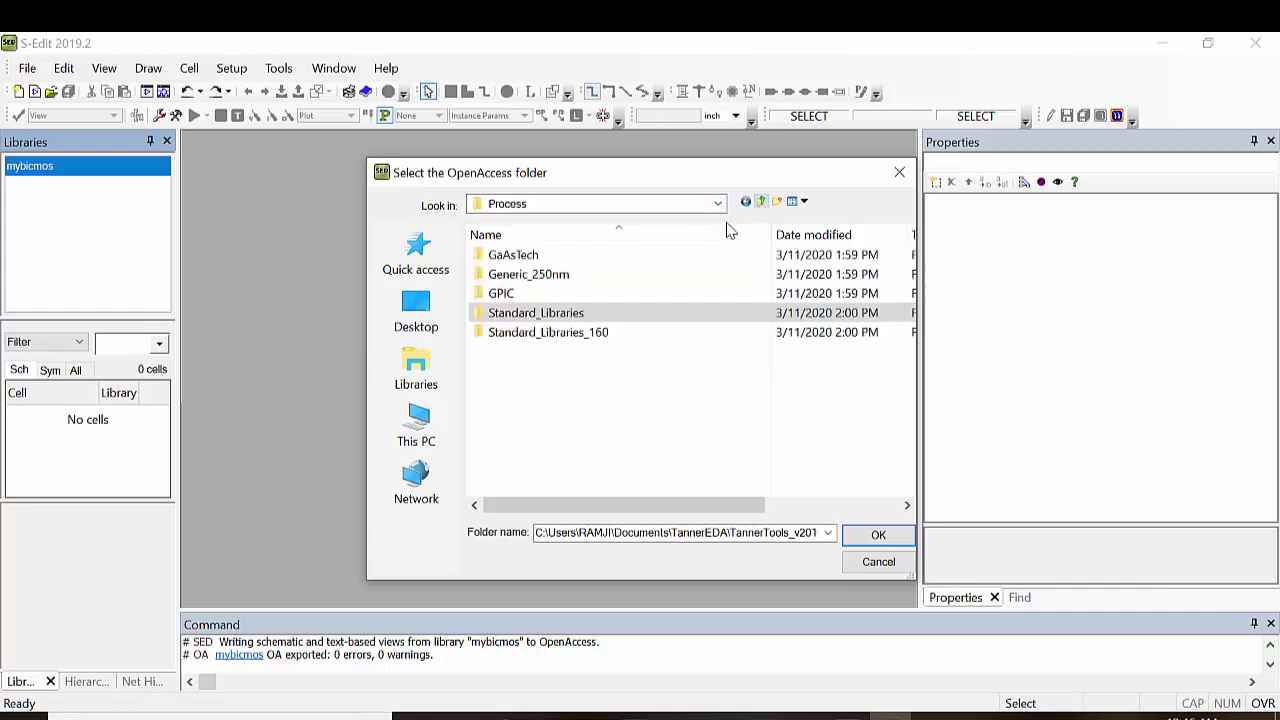
double_click(572, 279)
left_click(572, 276)
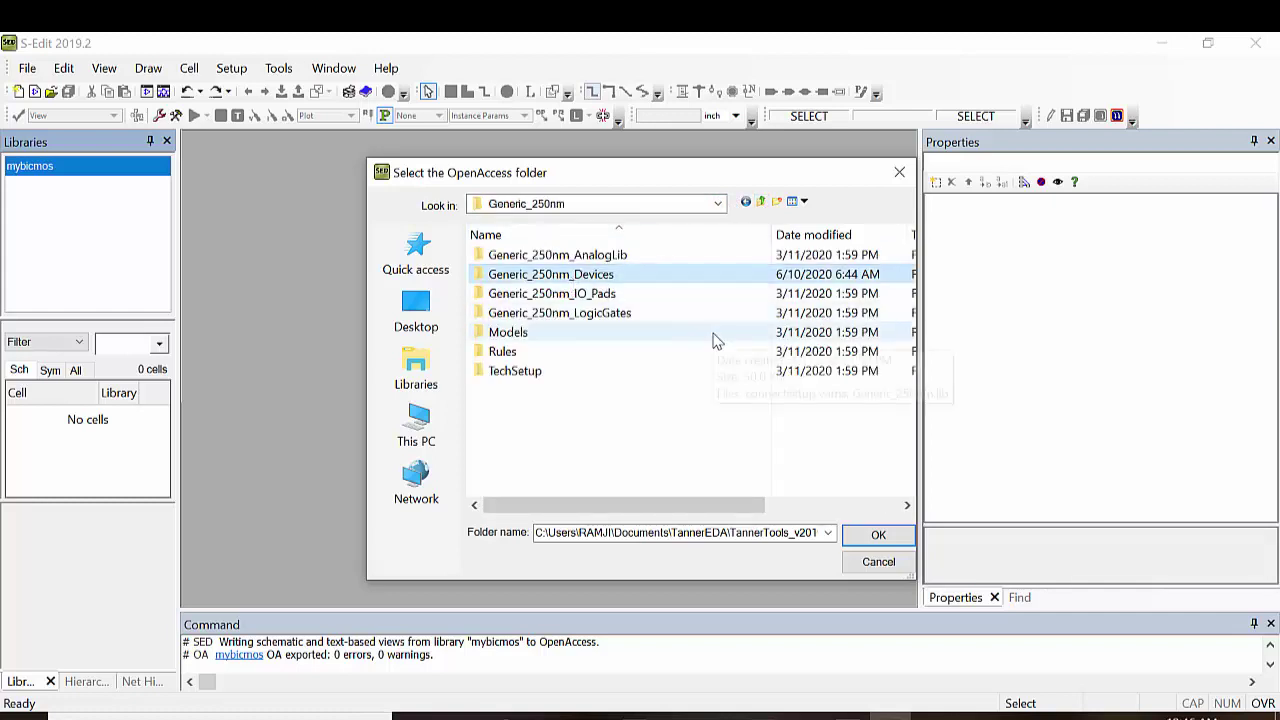
left_click(863, 540)
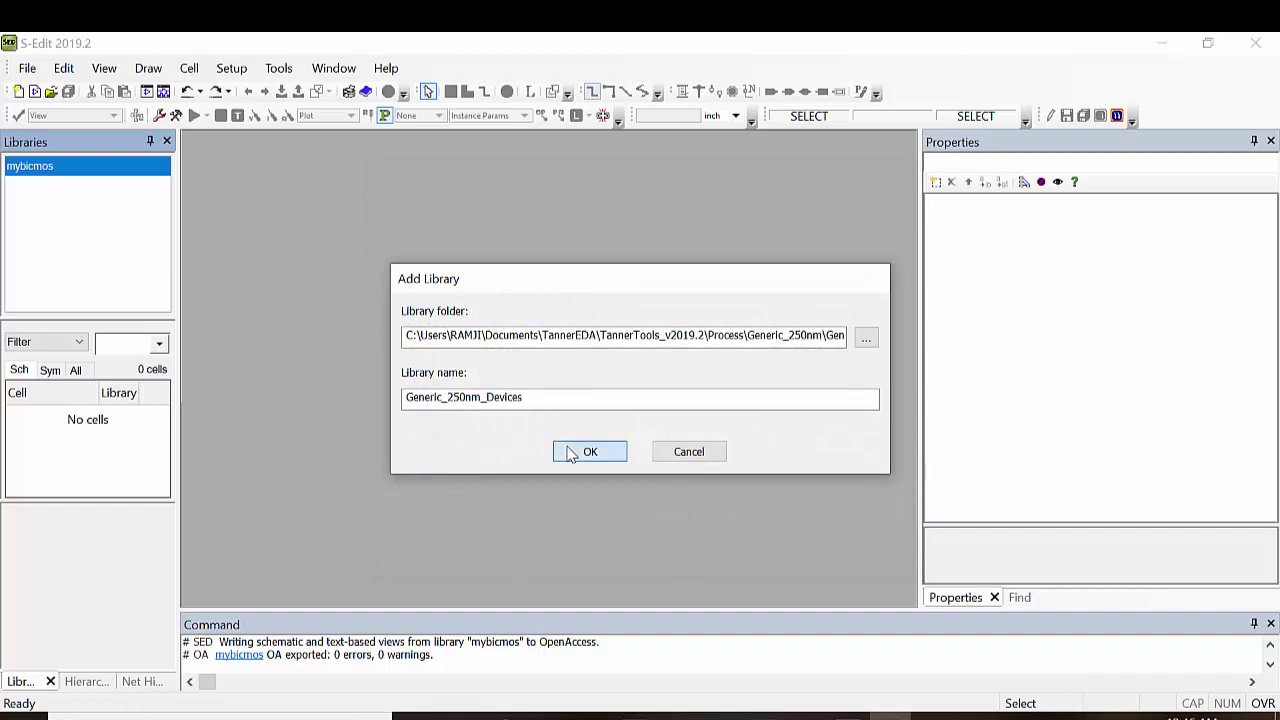
left_click(571, 452)
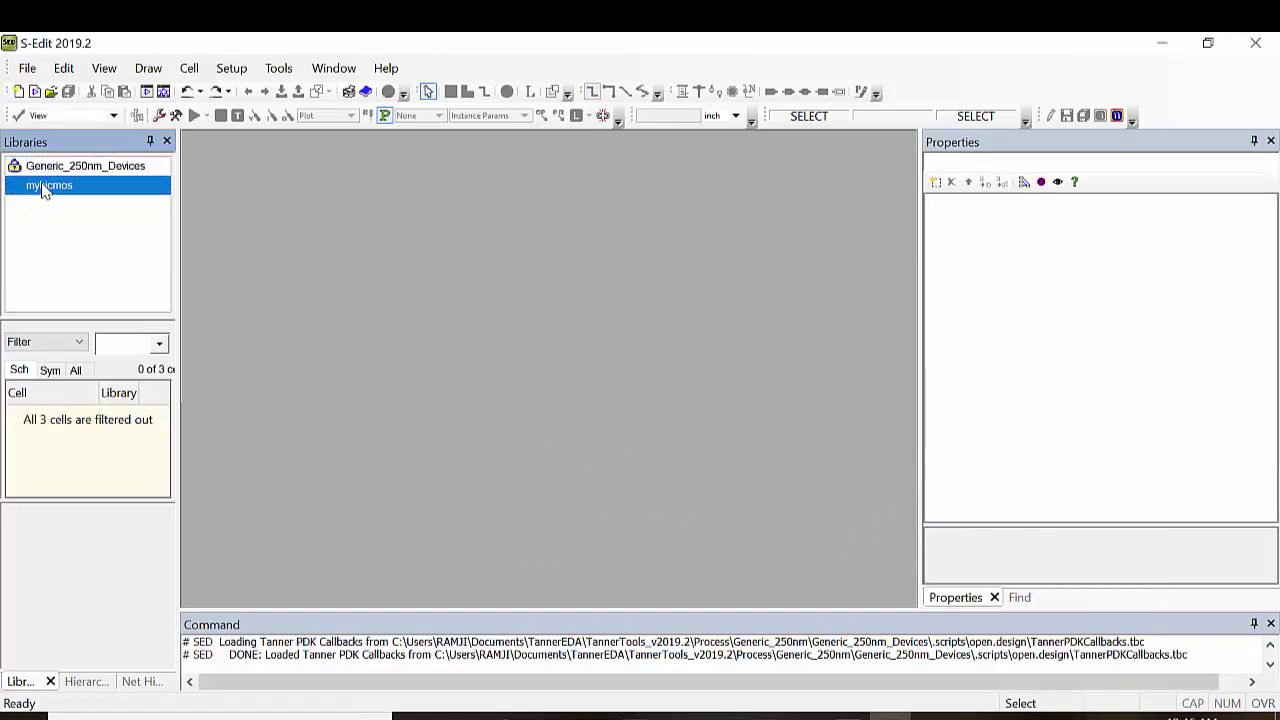
Add the Process\Standard_Libraries\Misc library to mybicmos.
right_click(44, 187)
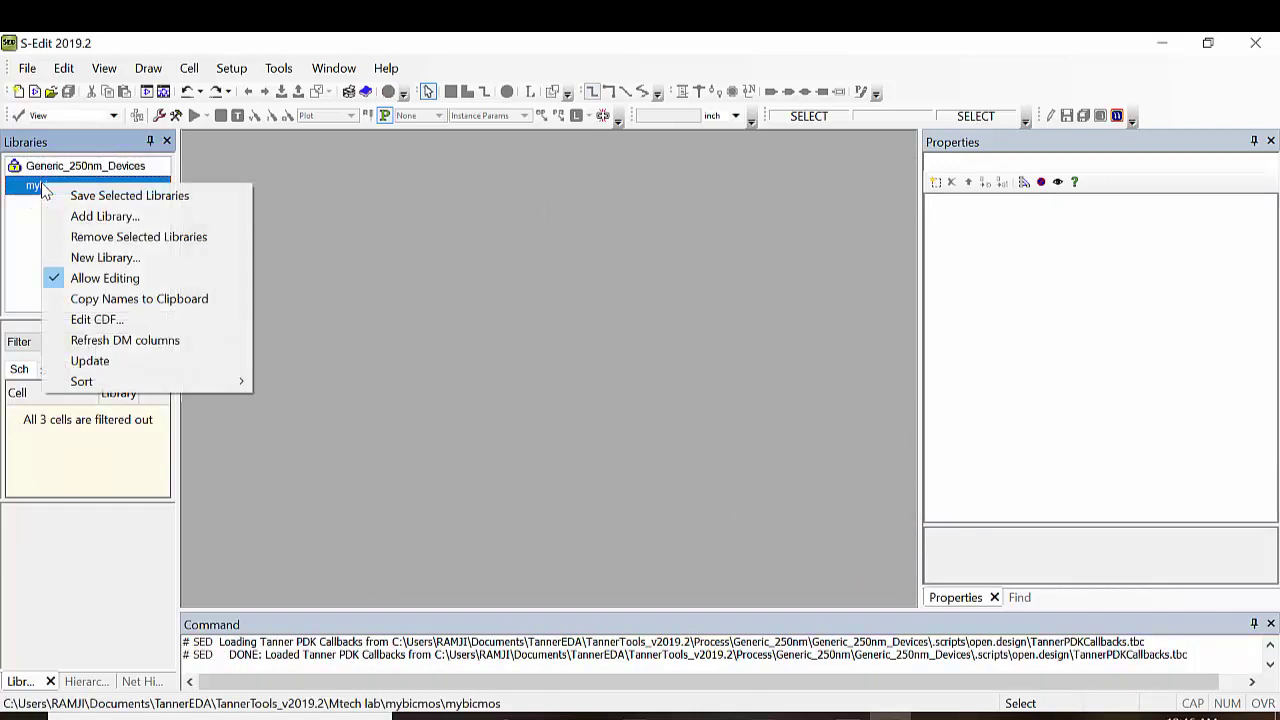
left_click(95, 216)
left_click(866, 341)
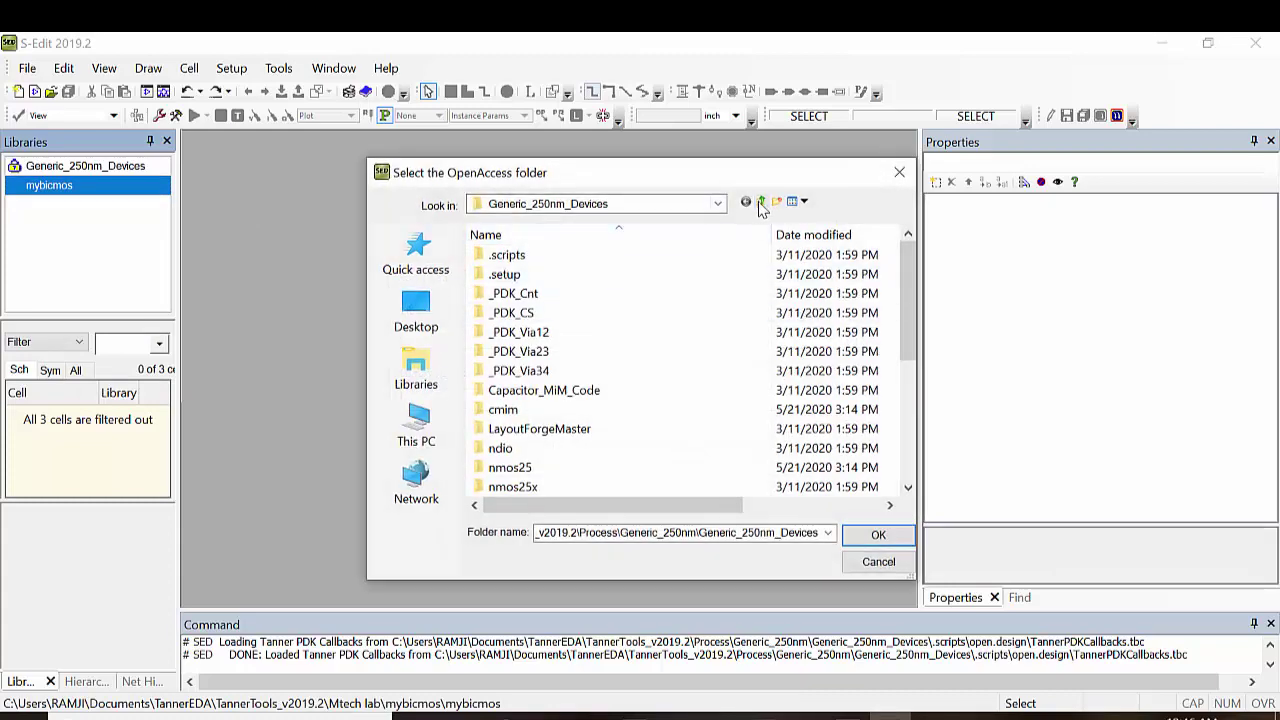
left_click(759, 203)
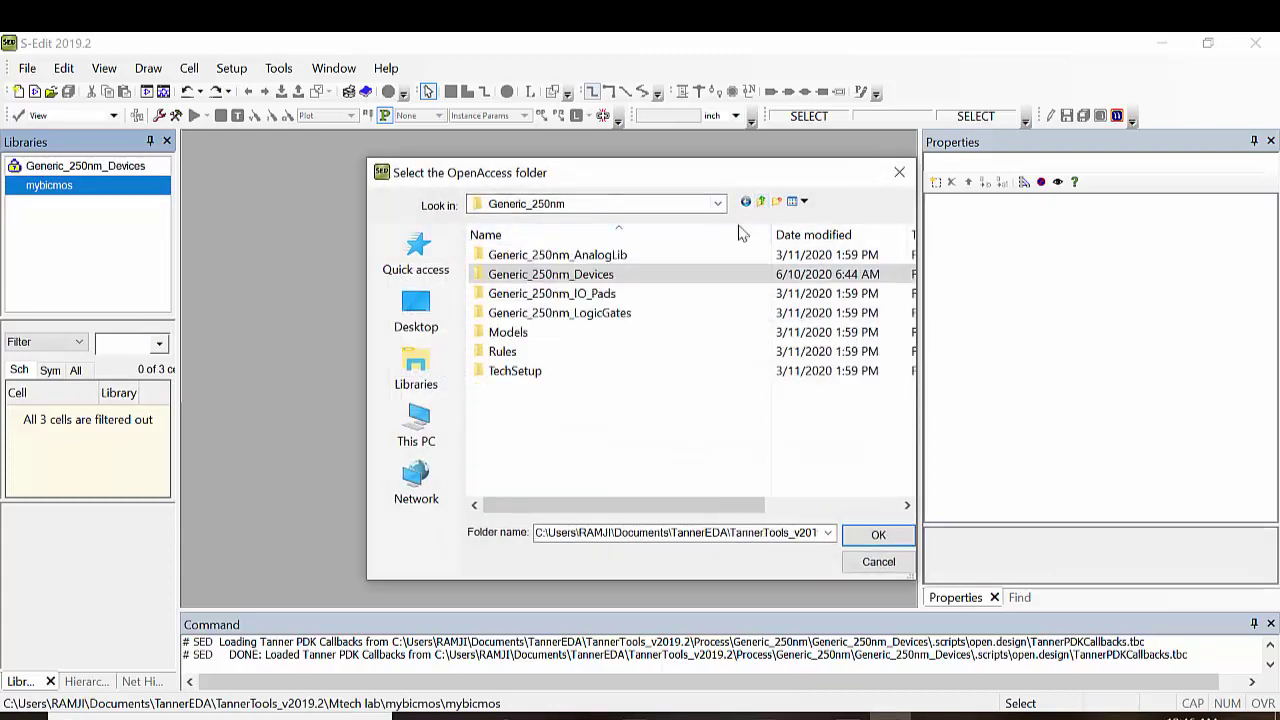
left_click(759, 203)
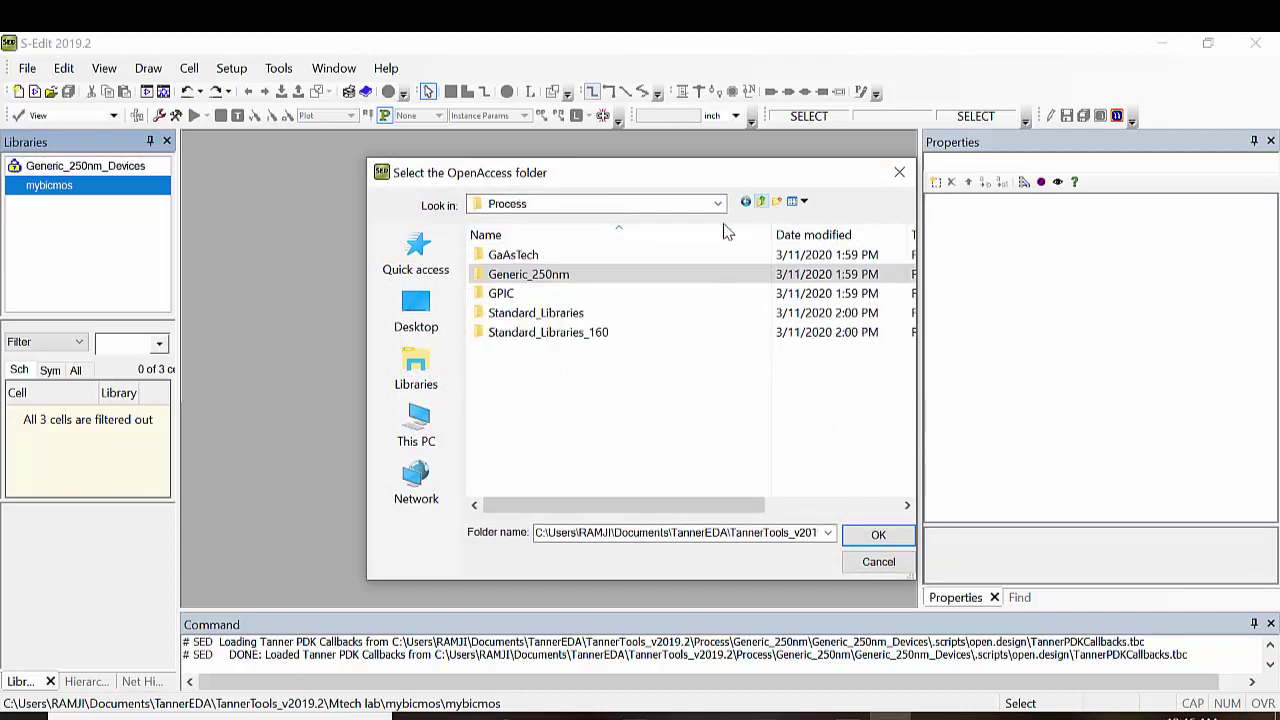
double_click(553, 318)
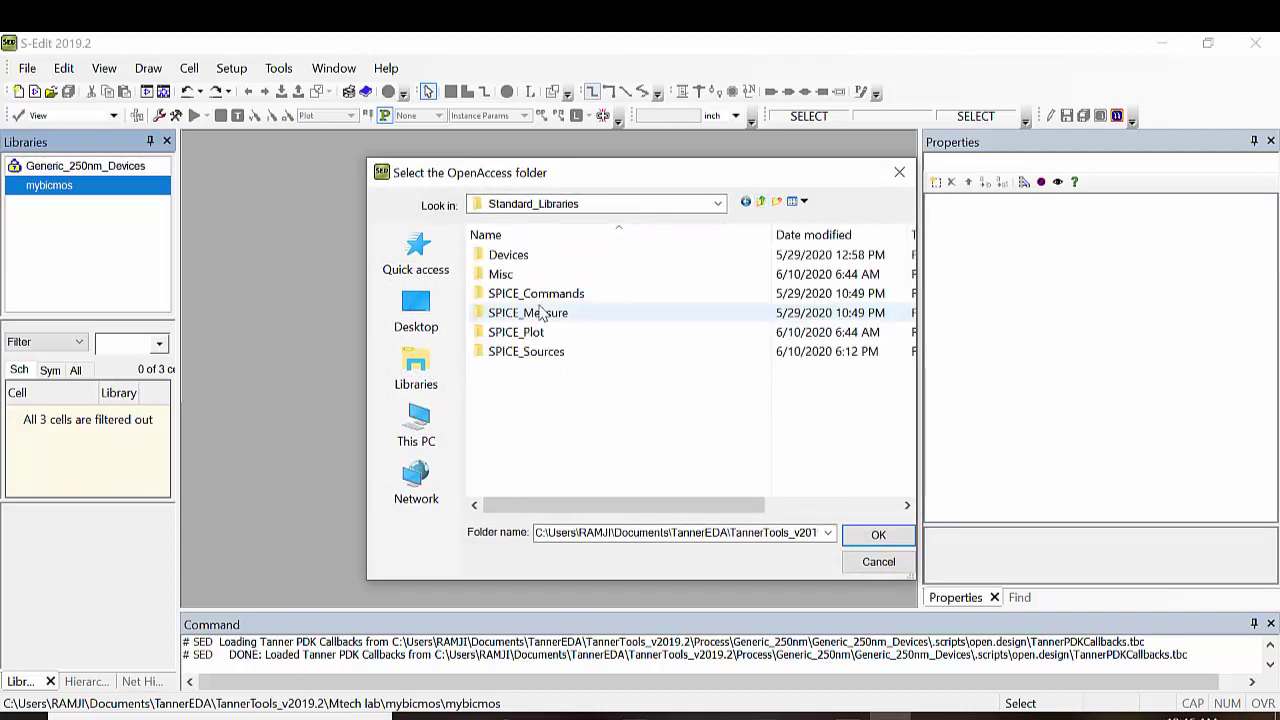
left_click(505, 280)
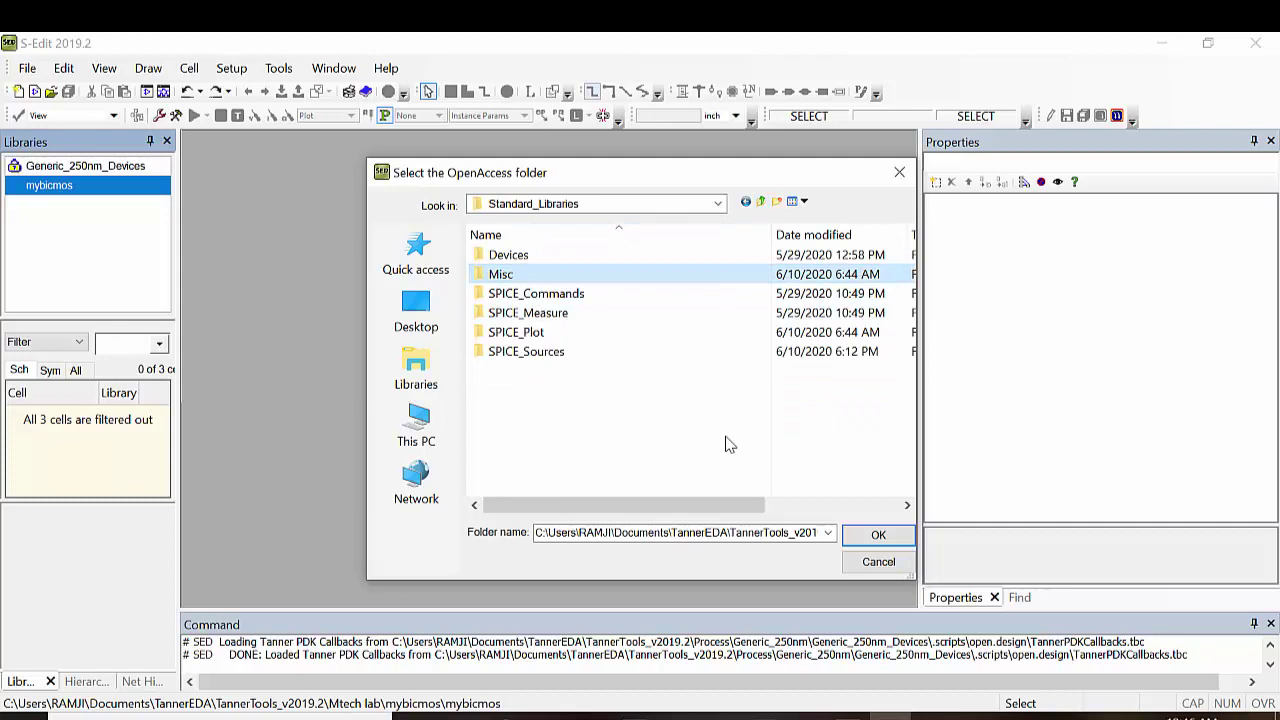
left_click(878, 534)
left_click(616, 456)
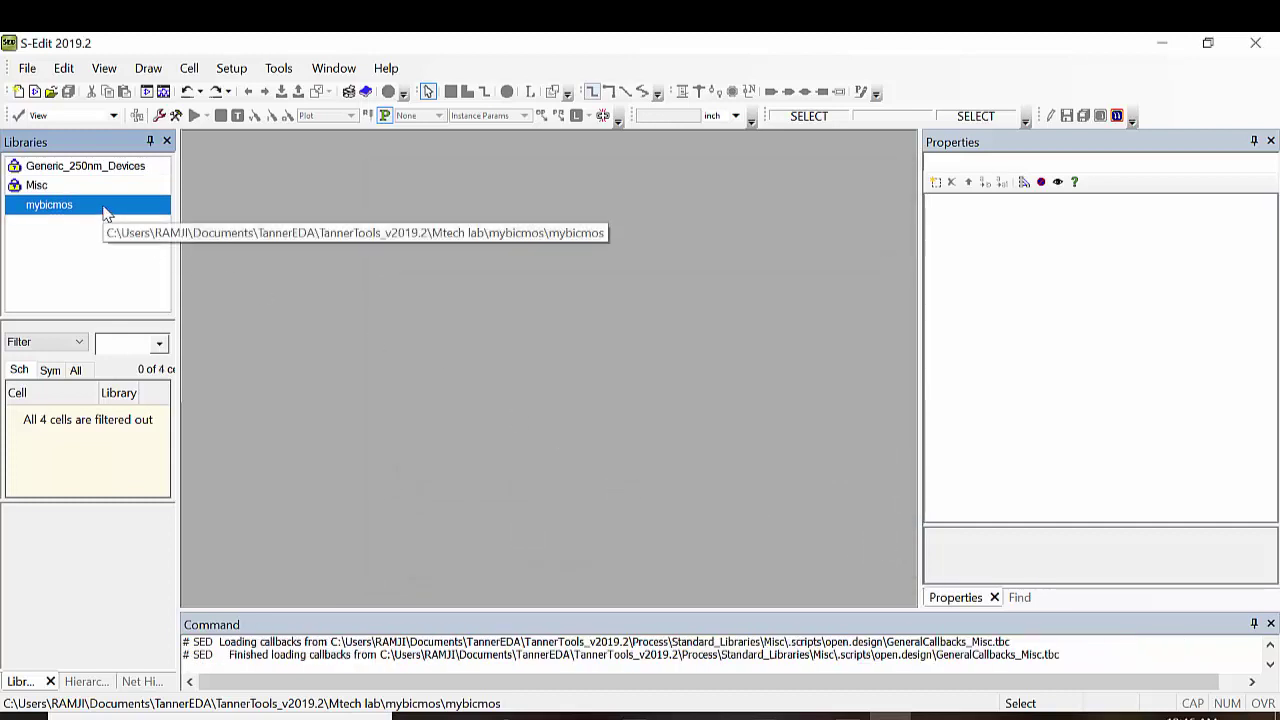
Add the Standard_Libraries\SPICE_Plot library to mybicmos.
right_click(104, 207)
left_click(160, 240)
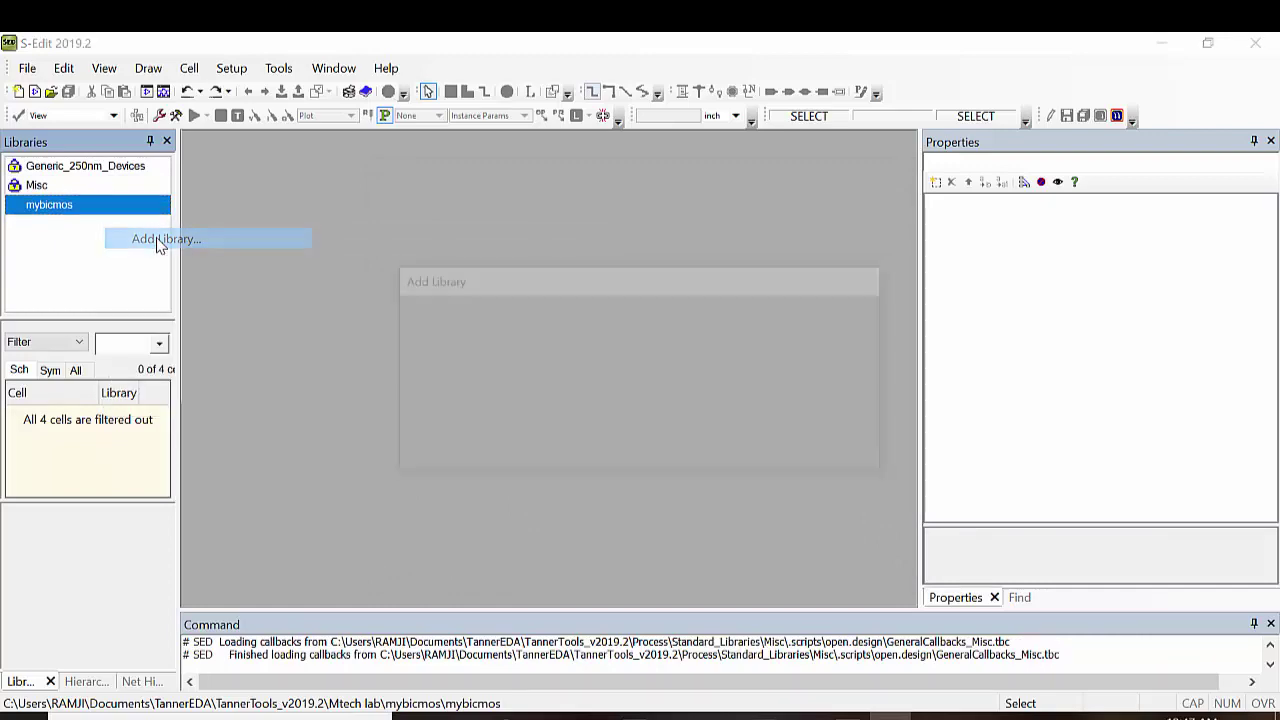
left_click(865, 340)
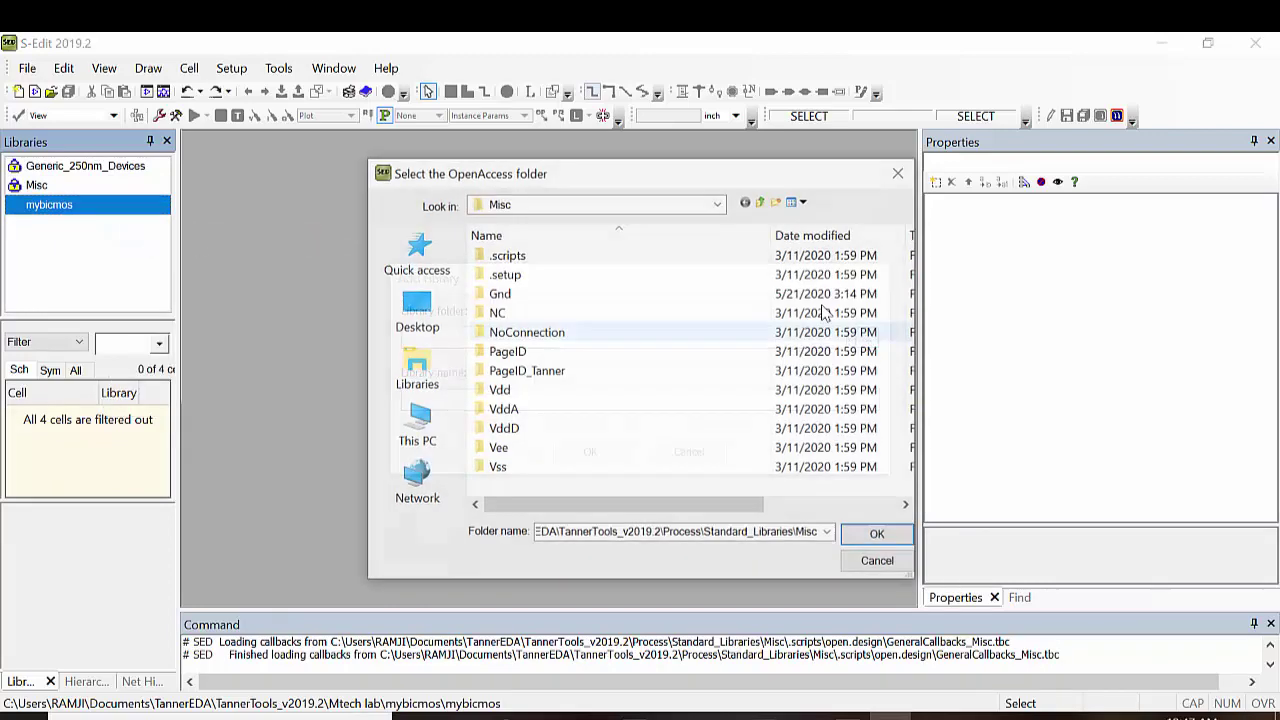
left_click(762, 202)
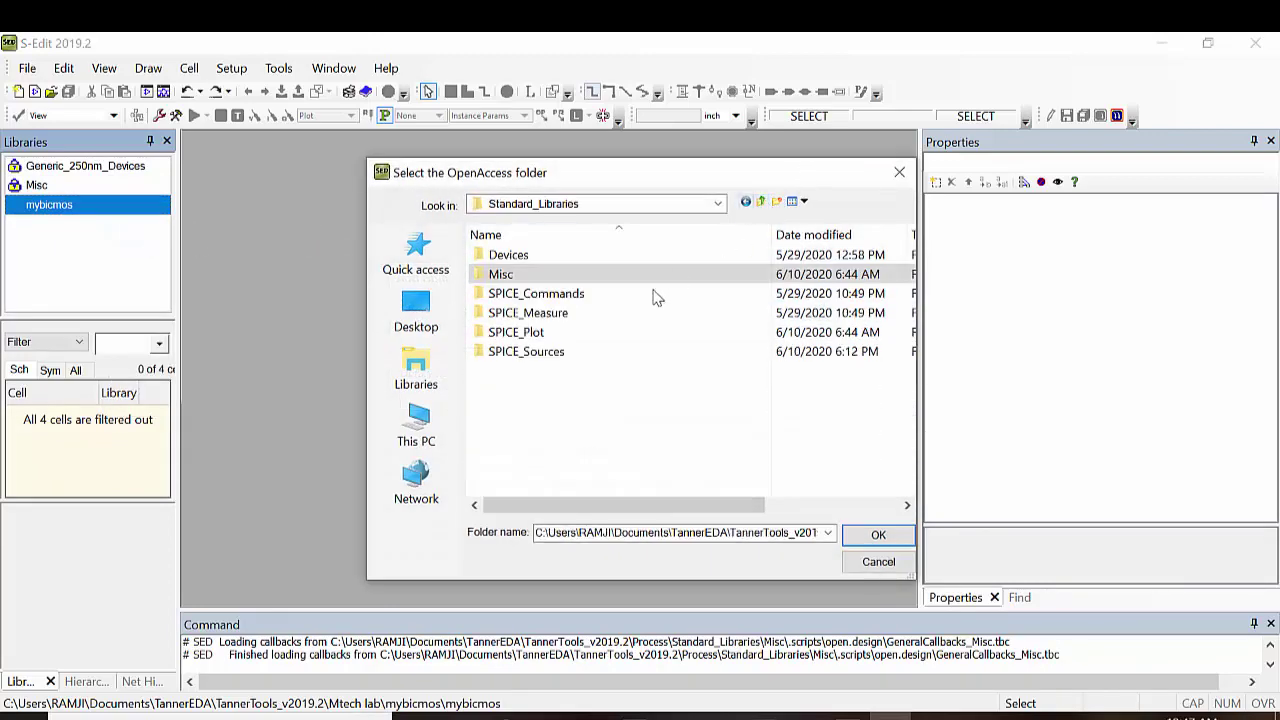
left_click(532, 335)
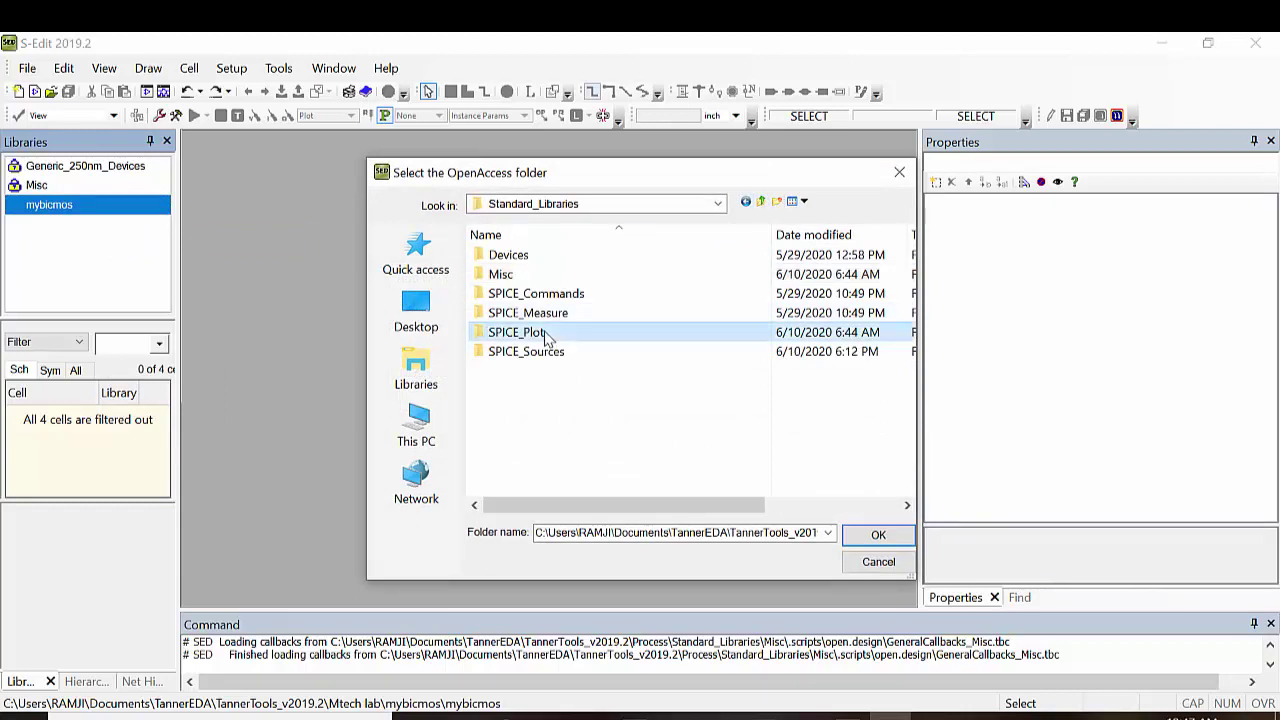
left_click(878, 534)
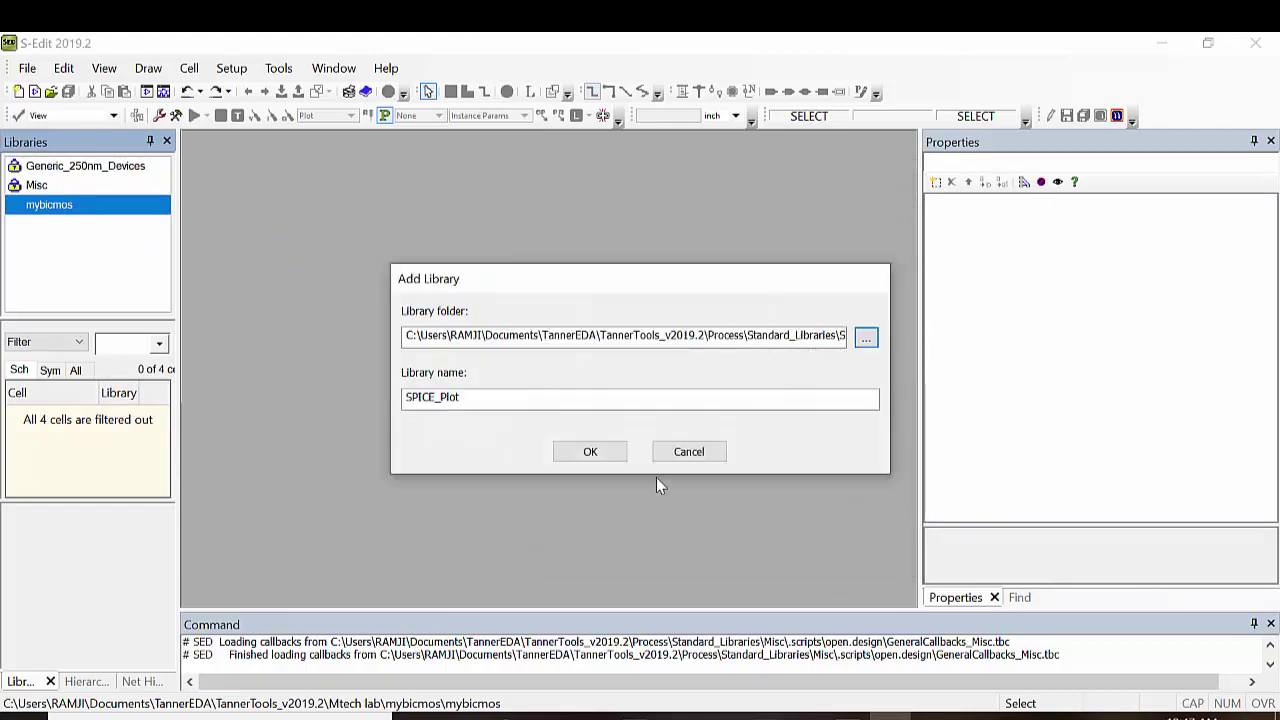
left_click(595, 455)
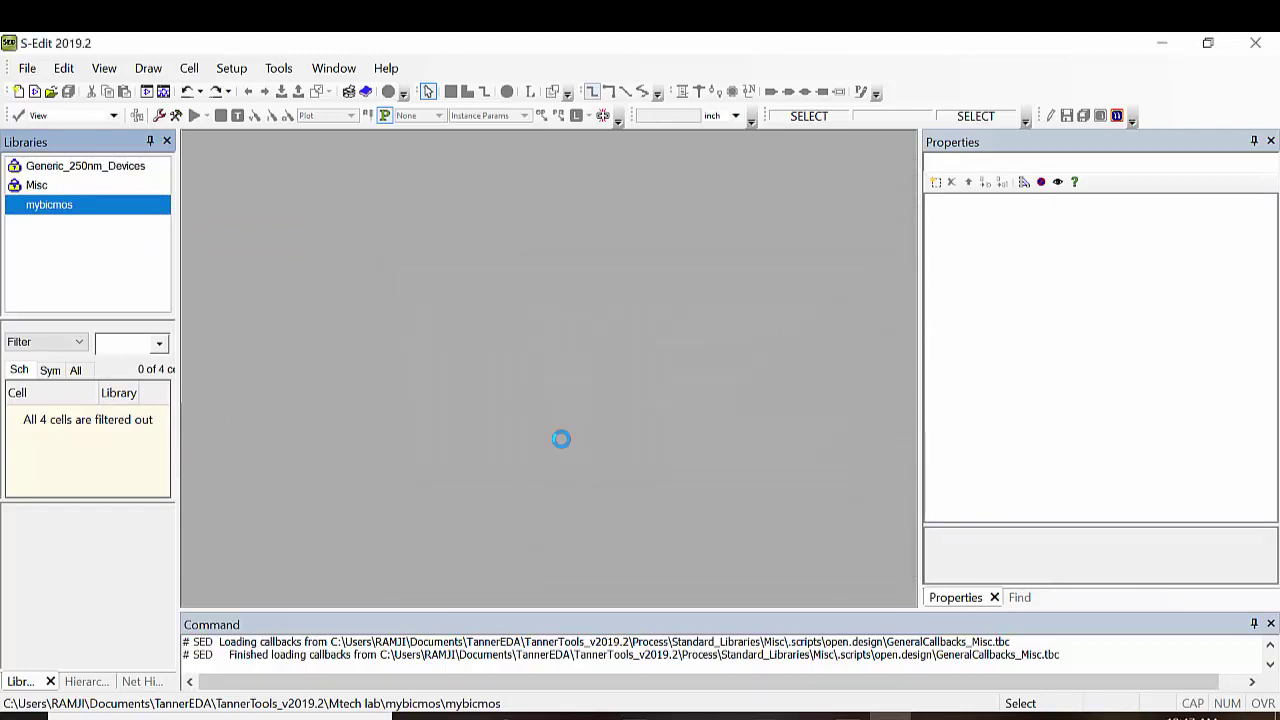
Add the Standard_Libraries\SPICE_Sources library to mybicmos.
right_click(60, 207)
left_click(110, 235)
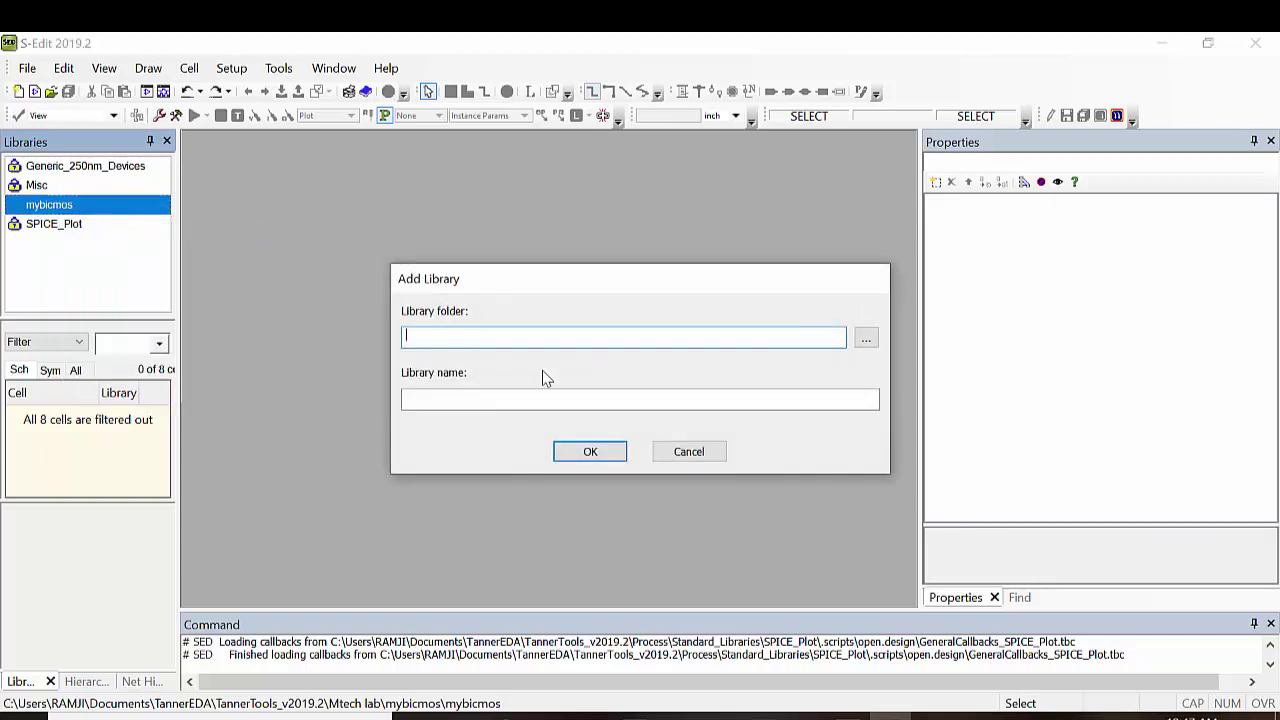
left_click(866, 338)
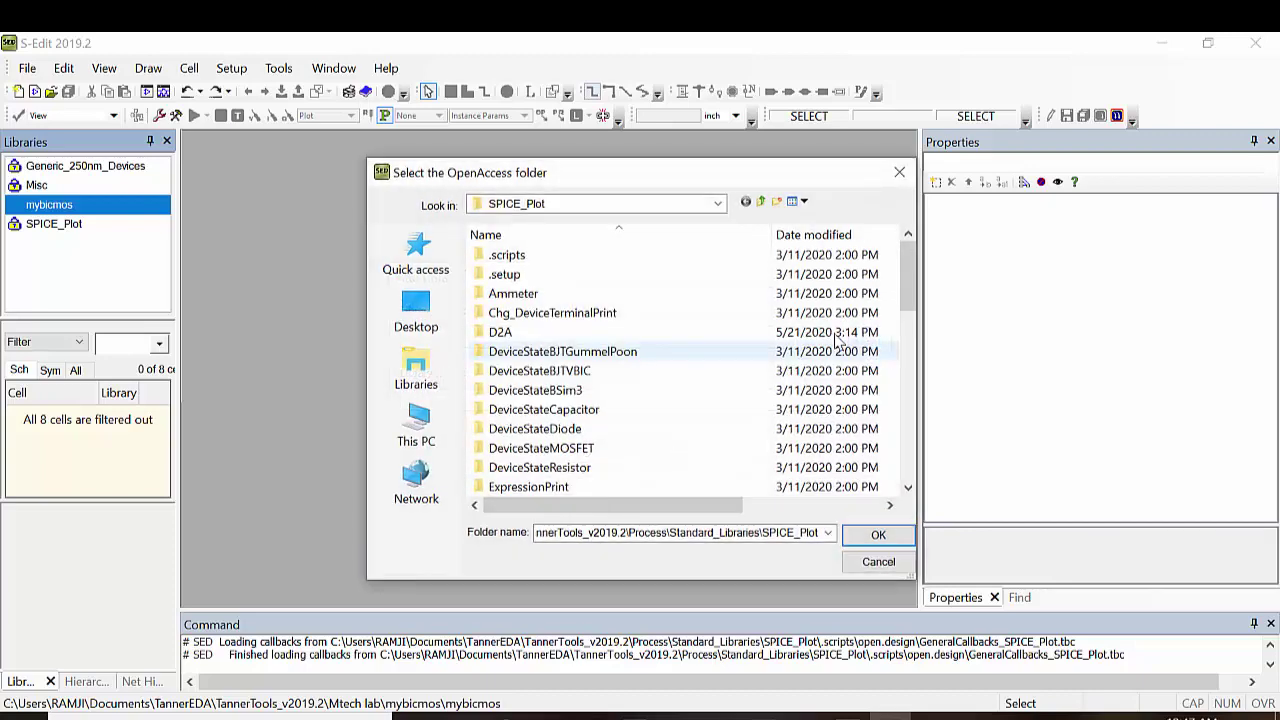
left_click(762, 204)
left_click(553, 352)
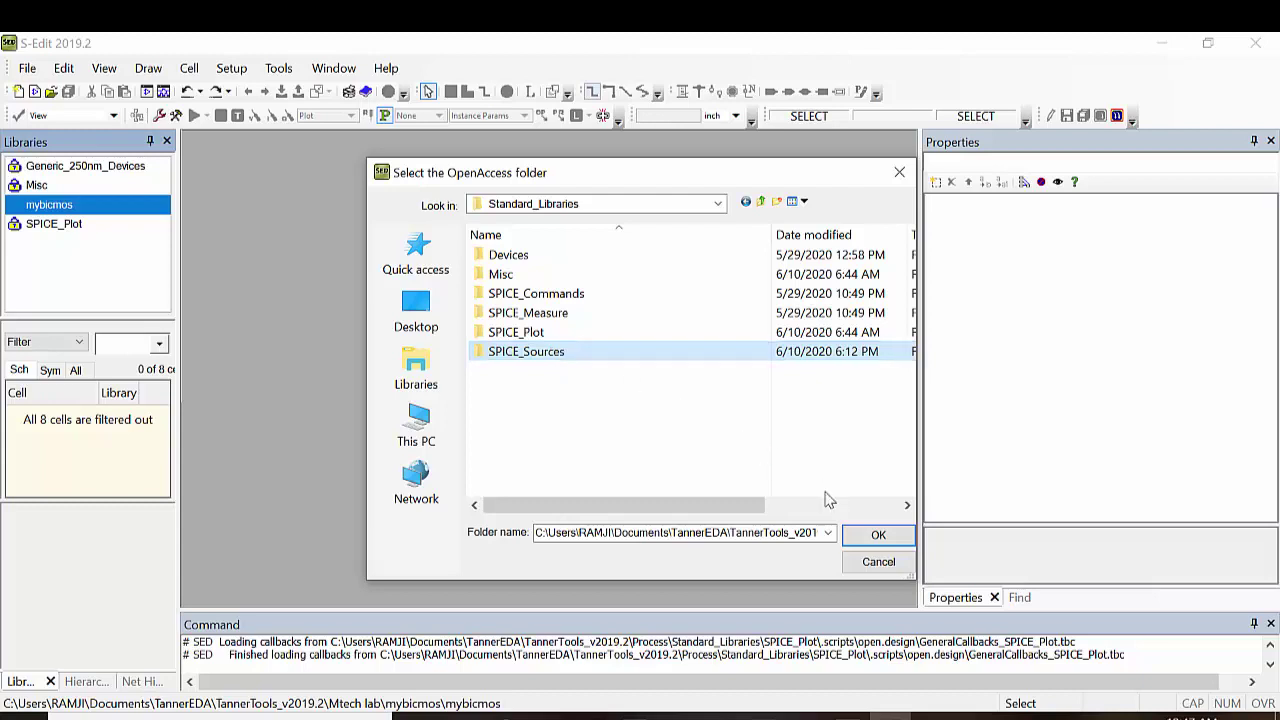
left_click(864, 534)
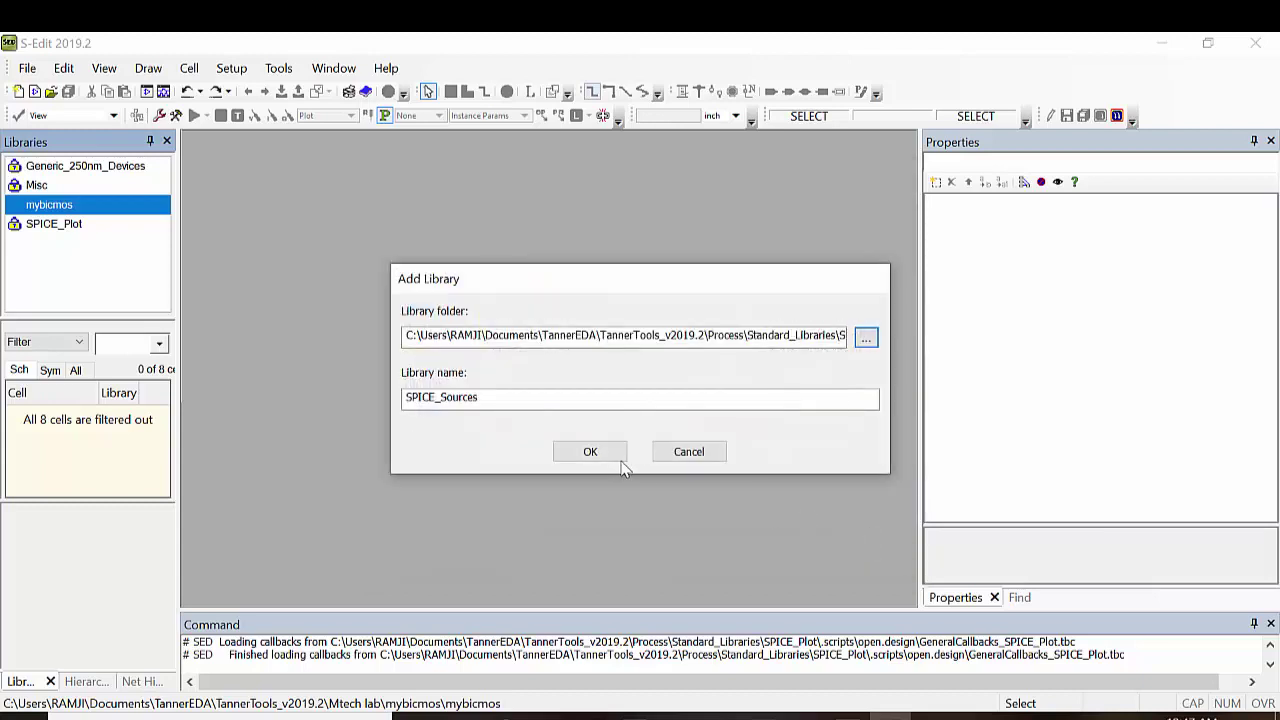
left_click(591, 450)
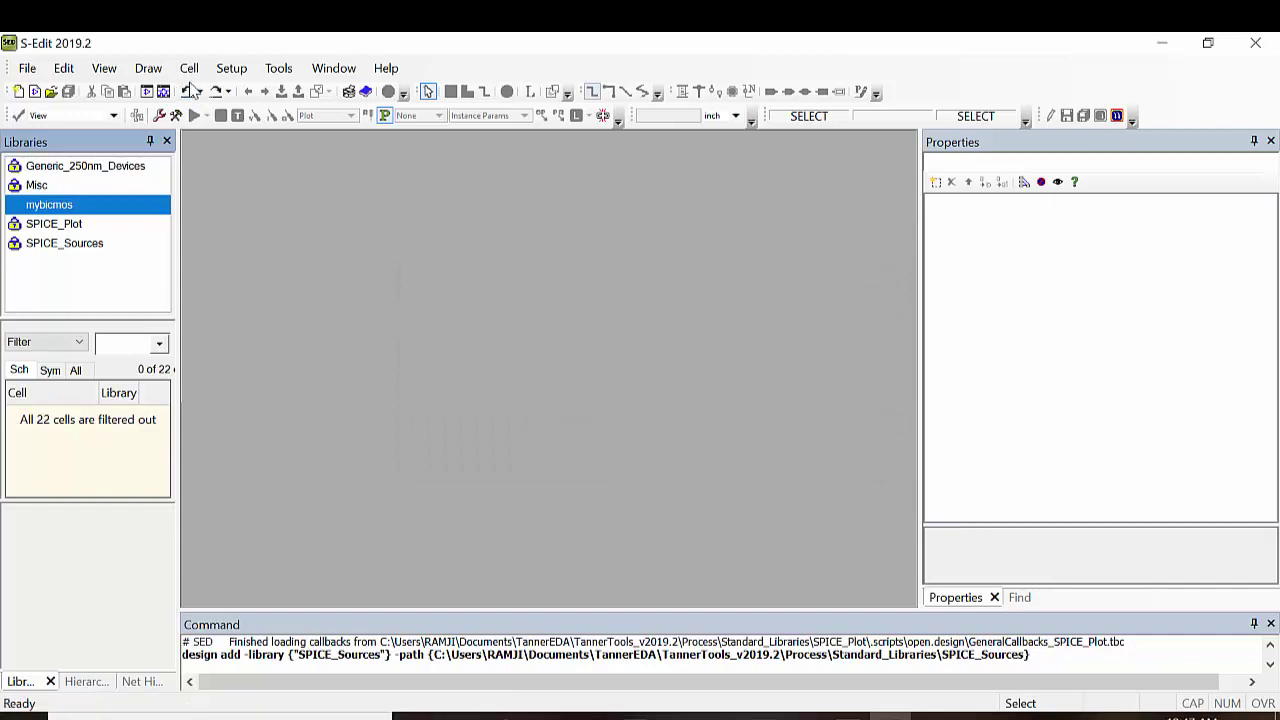
left_click(189, 68)
Create the Cell0 schematic view in mybicmos and maximize it.
key("Escape")
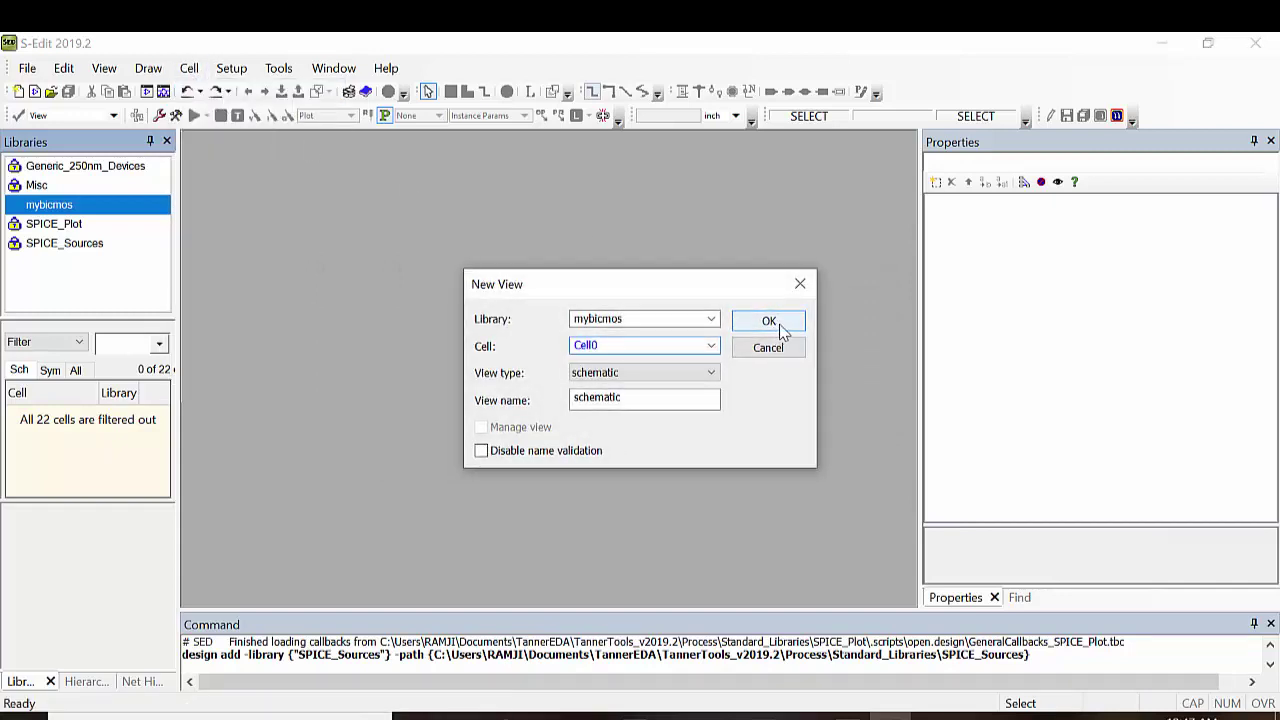
left_click(776, 330)
left_click(834, 301)
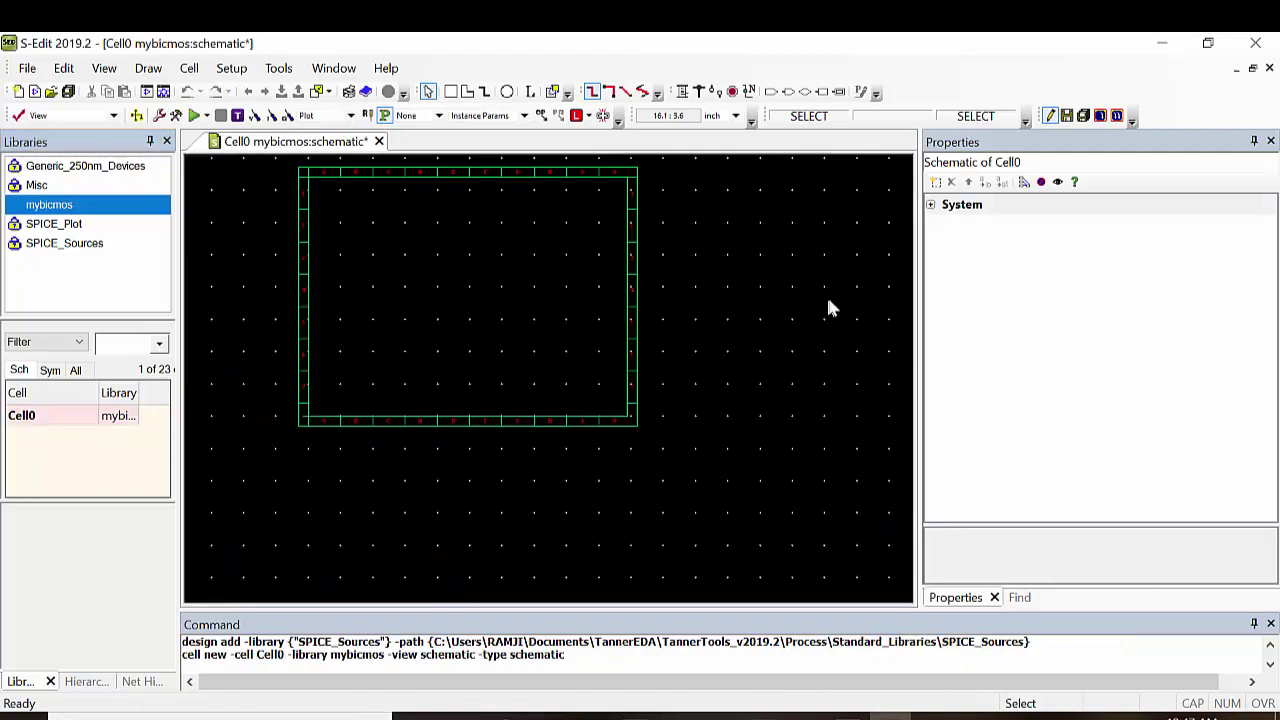
Place a pmos25 transistor Mp1 and an nmos25 transistor below it.
left_click(103, 168)
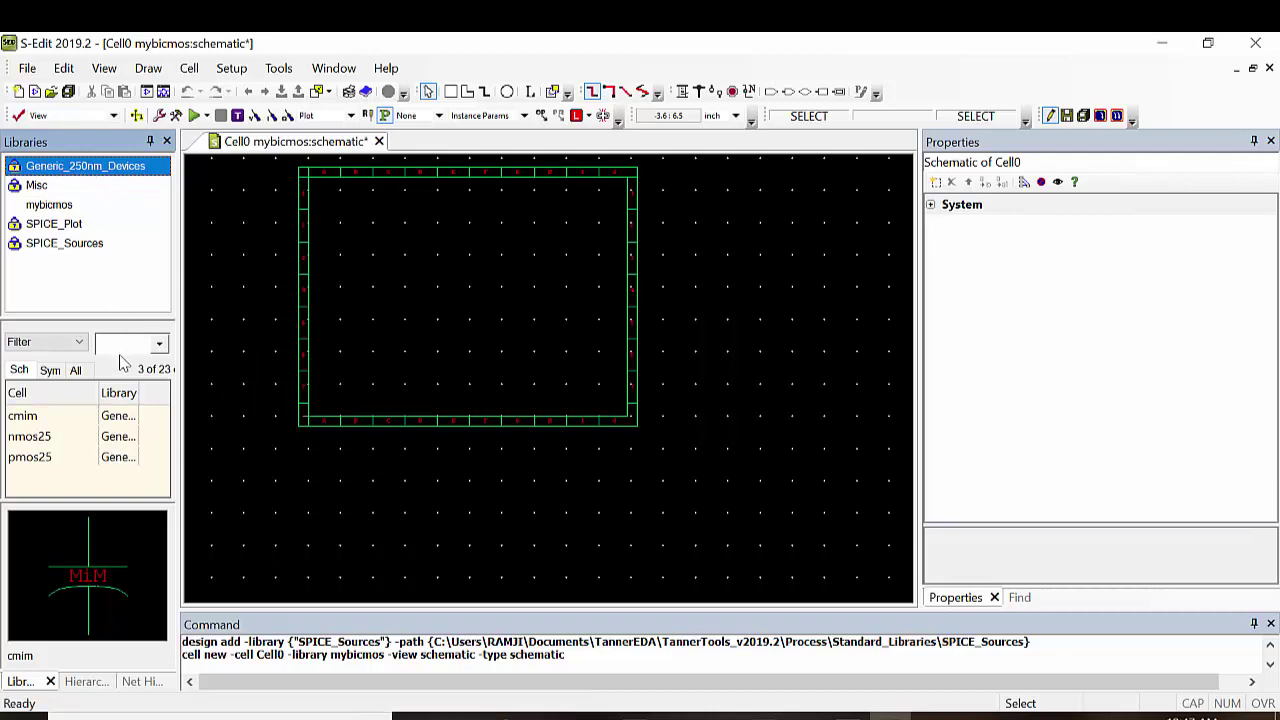
left_click(30, 457)
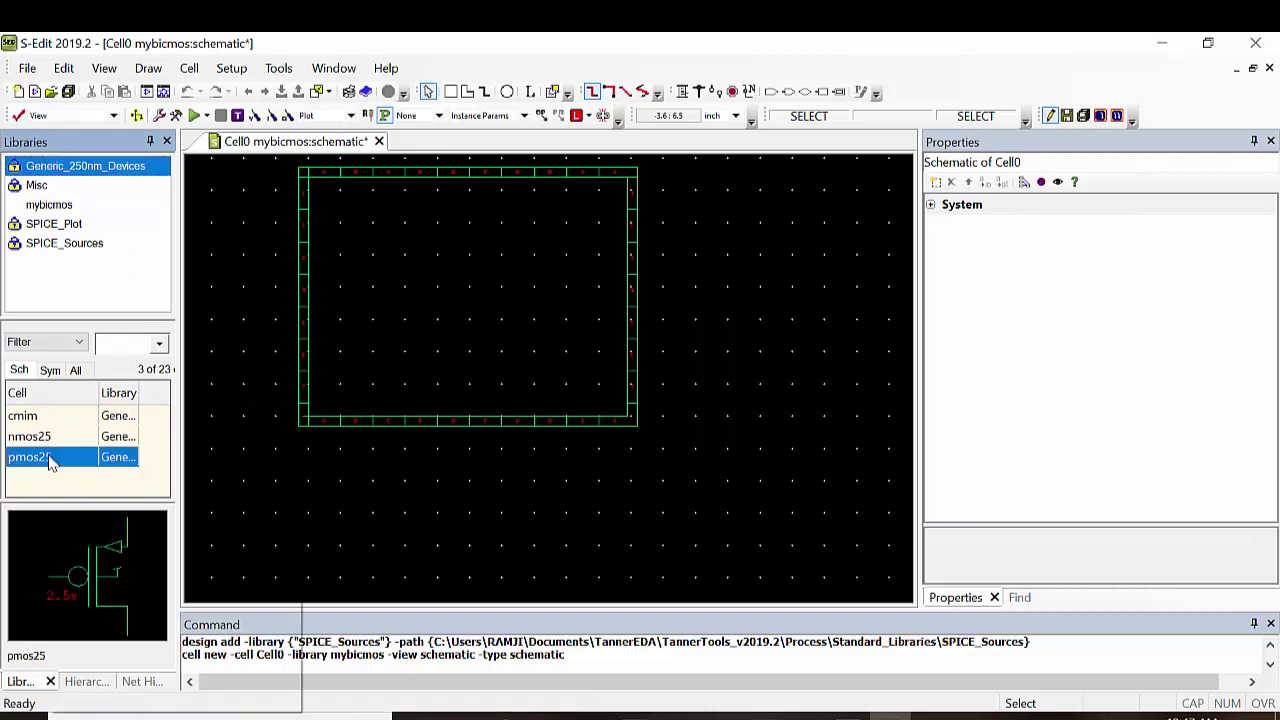
key("i")
left_click(411, 237)
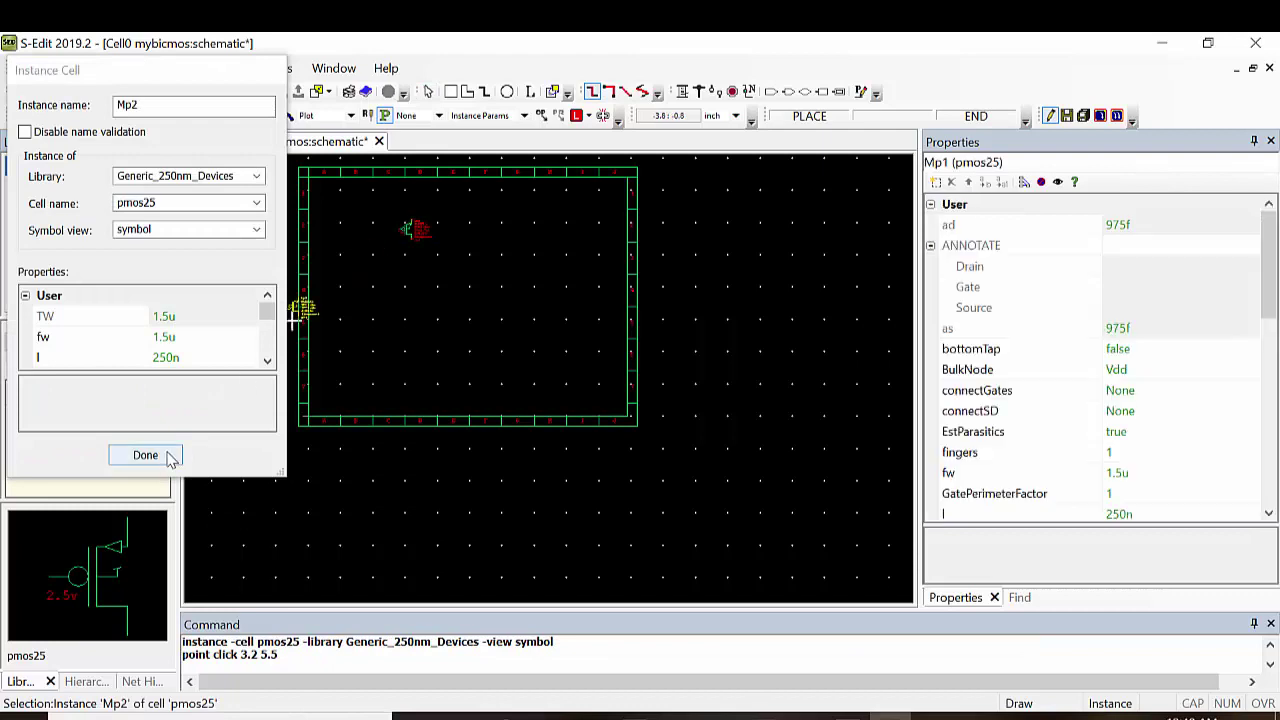
left_click(259, 205)
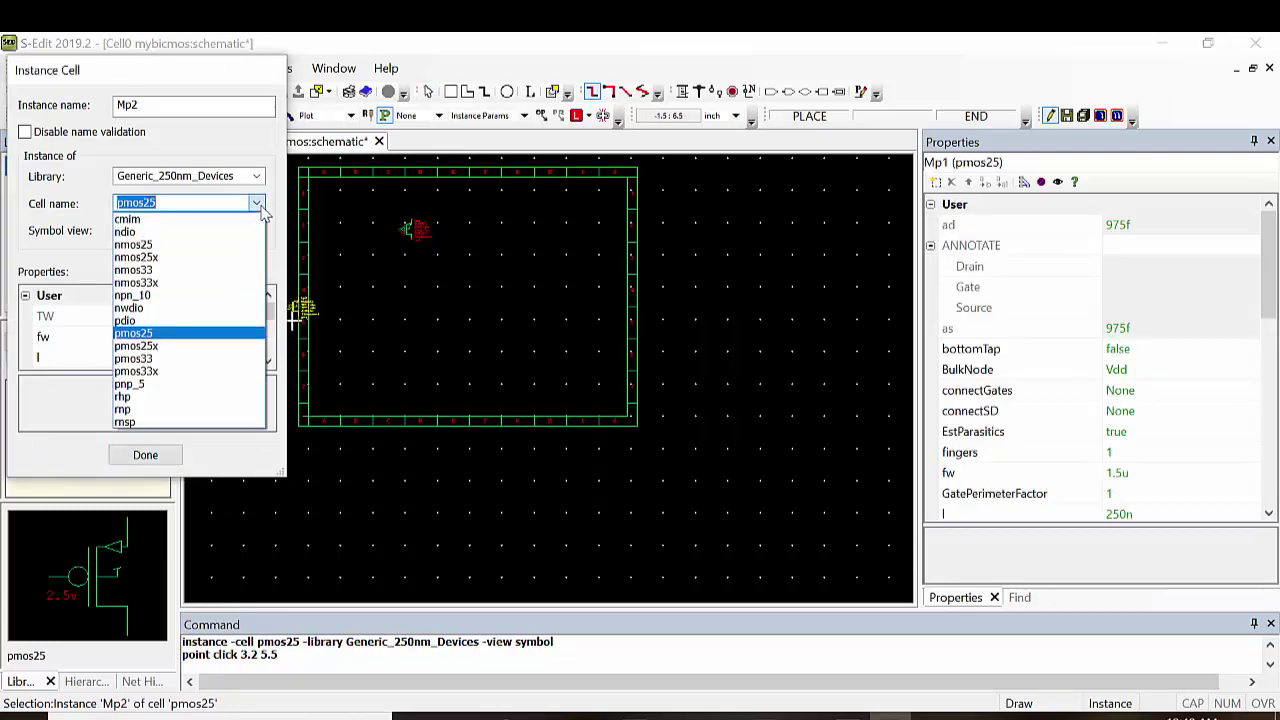
left_click(170, 250)
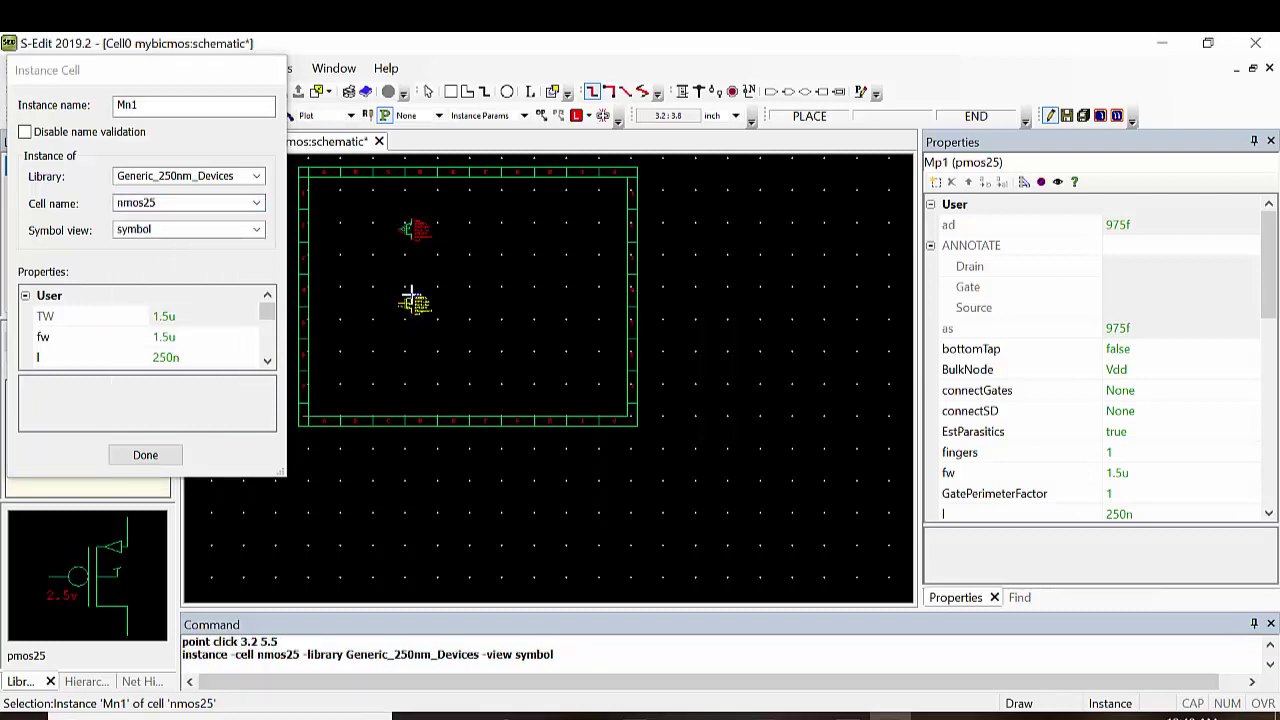
left_click(410, 296)
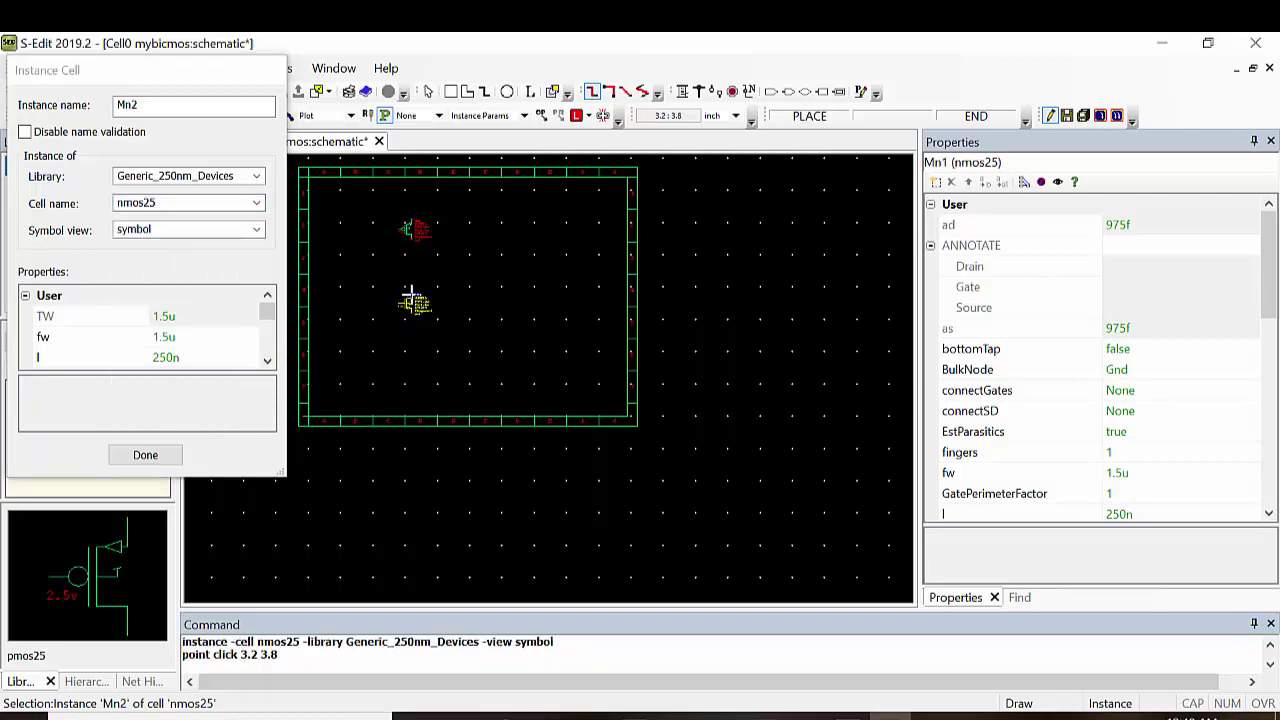
Place two npn_10 transistors, Q1 right of the pmos25 and Q2 below Q1.
left_click(257, 205)
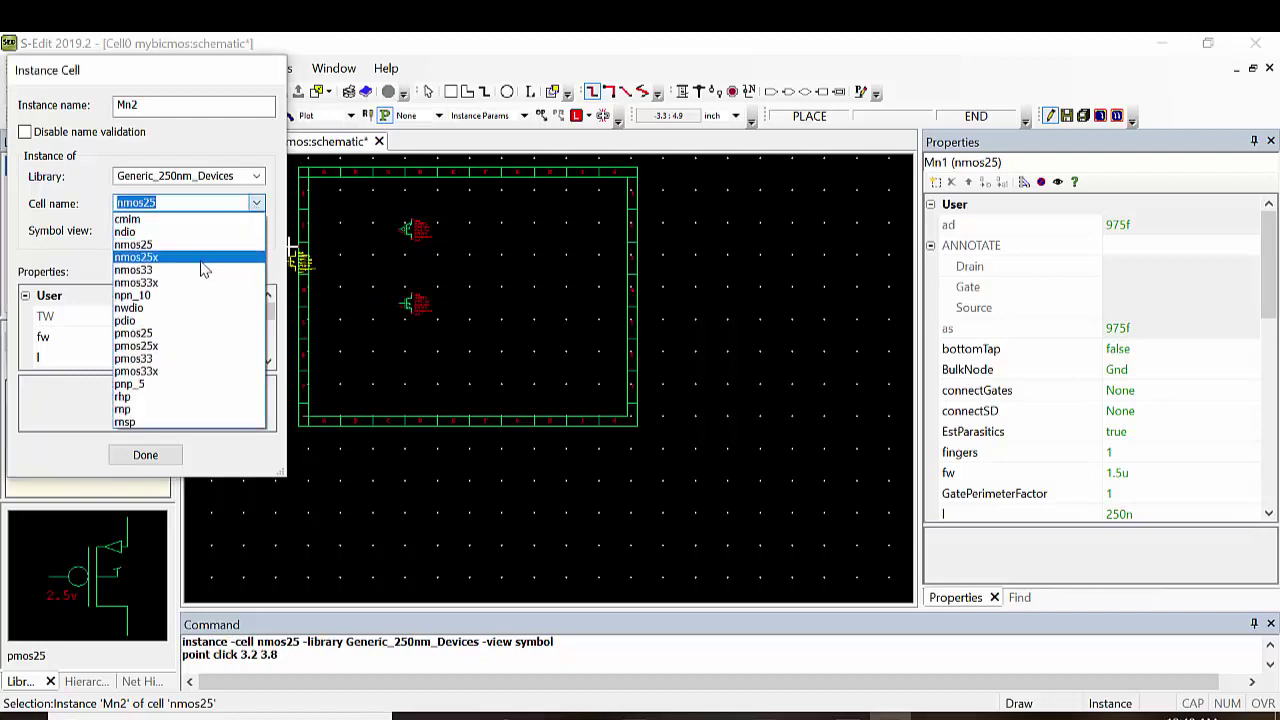
left_click(163, 298)
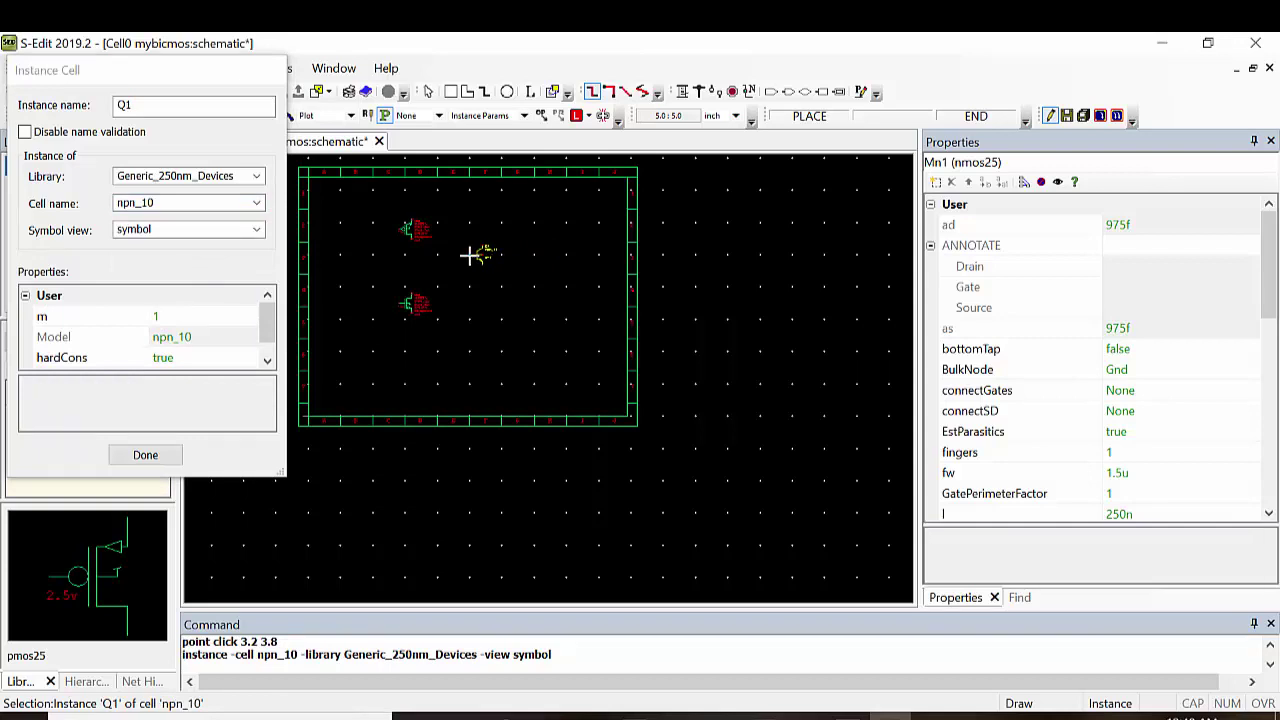
left_click(468, 249)
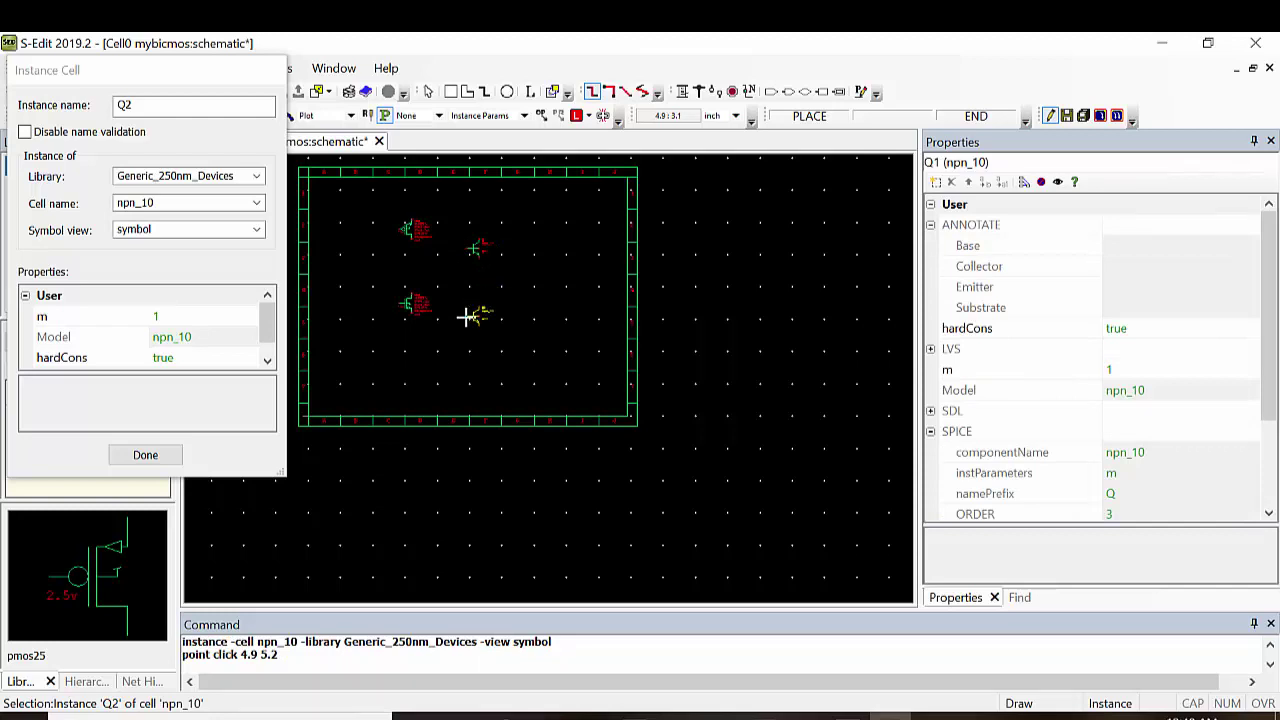
left_click(467, 317)
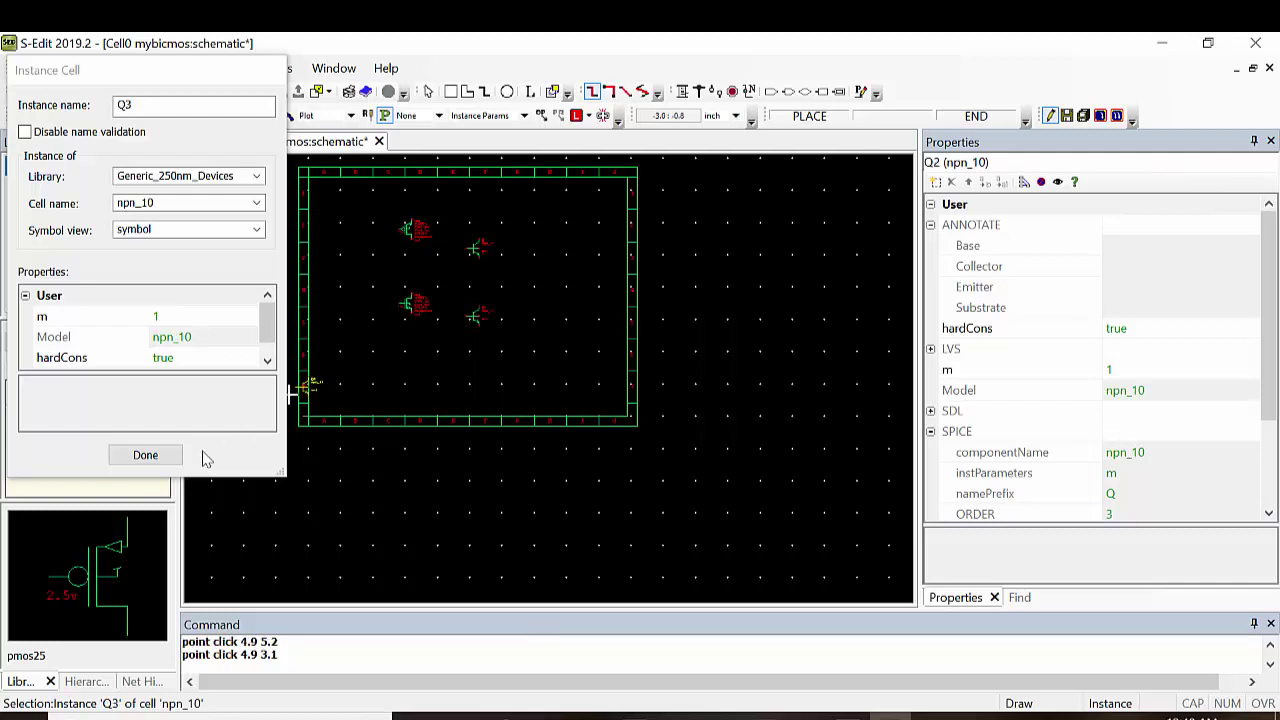
left_click(145, 455)
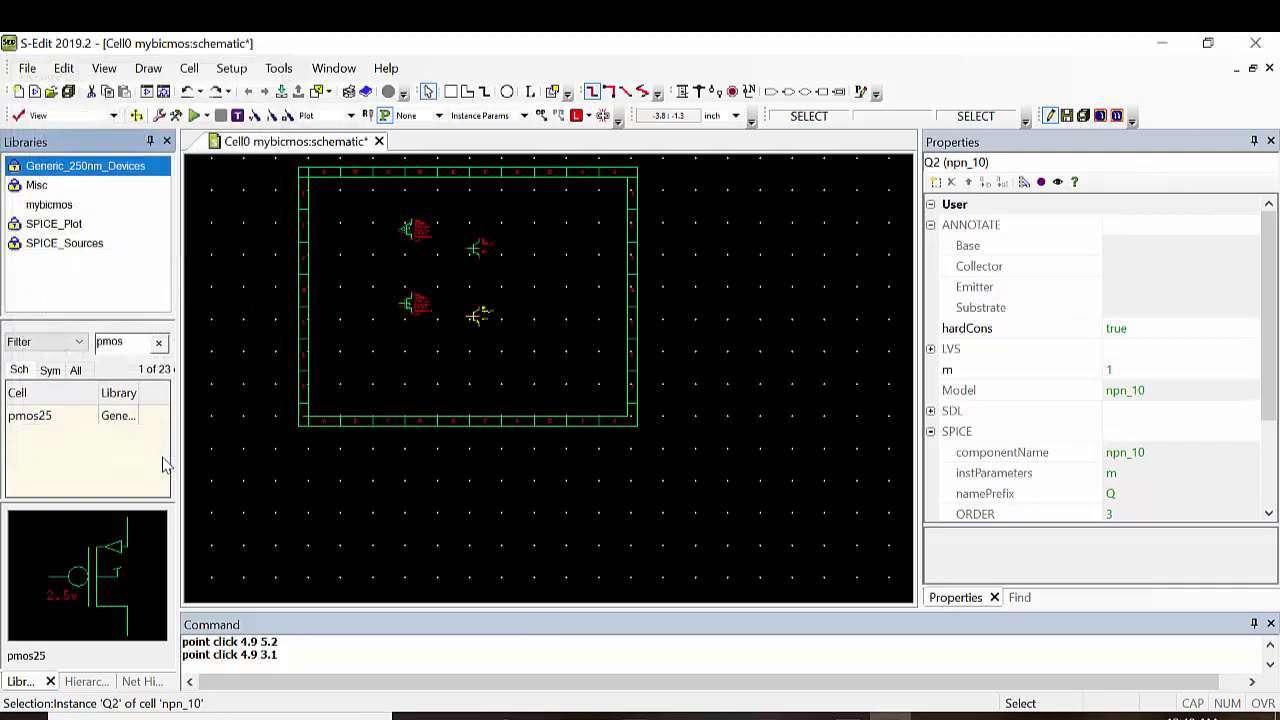
Wire MP1's lower terminal to Q1's base and its top terminal to Q1.
left_click(398, 398)
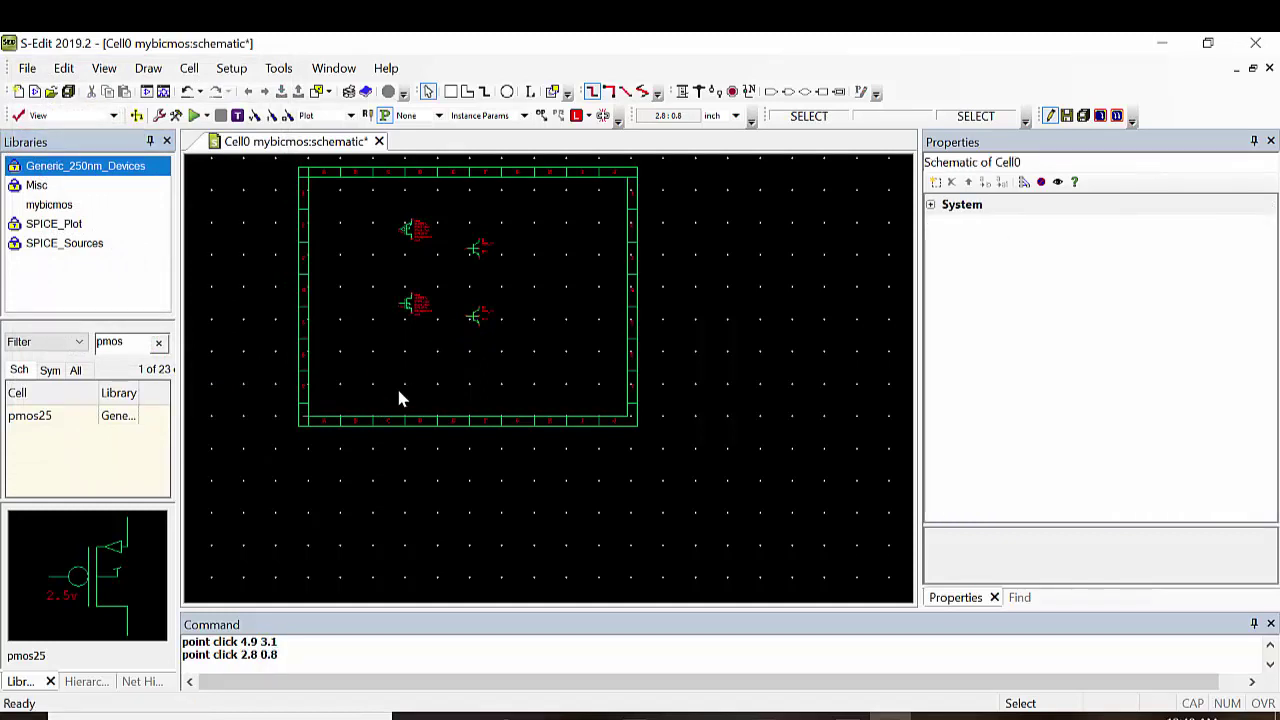
key("Home")
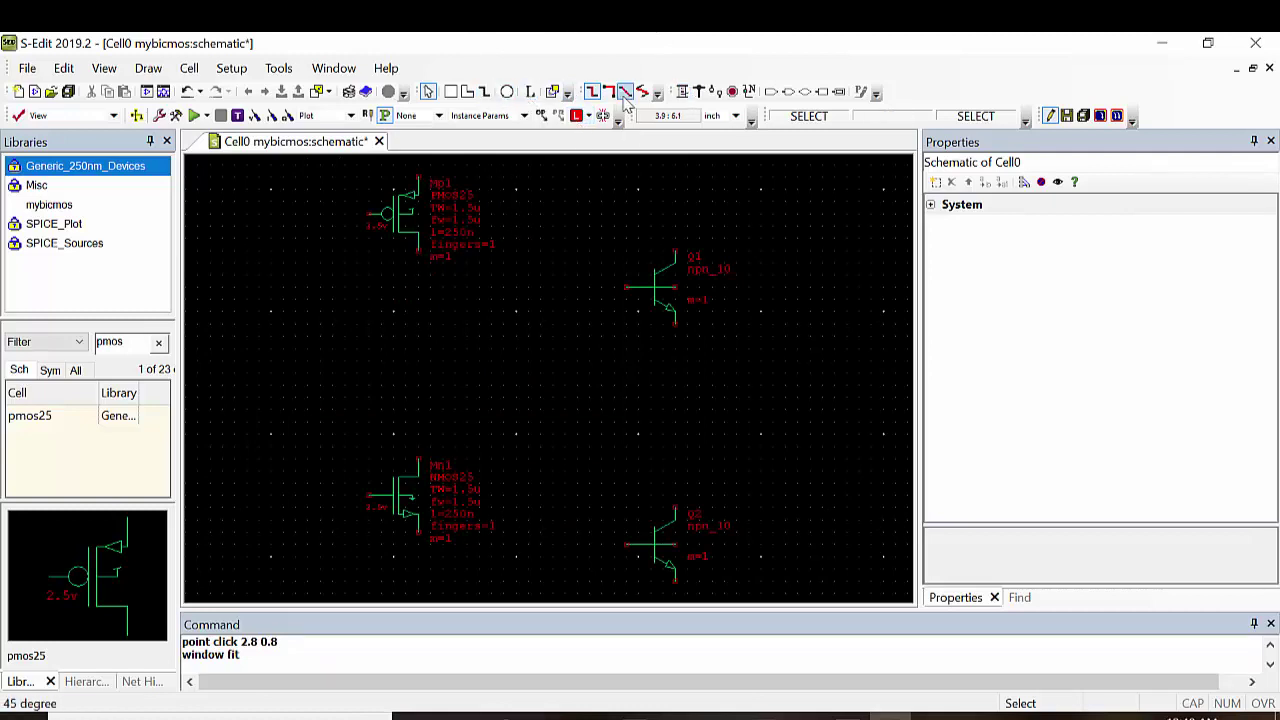
left_click(682, 91)
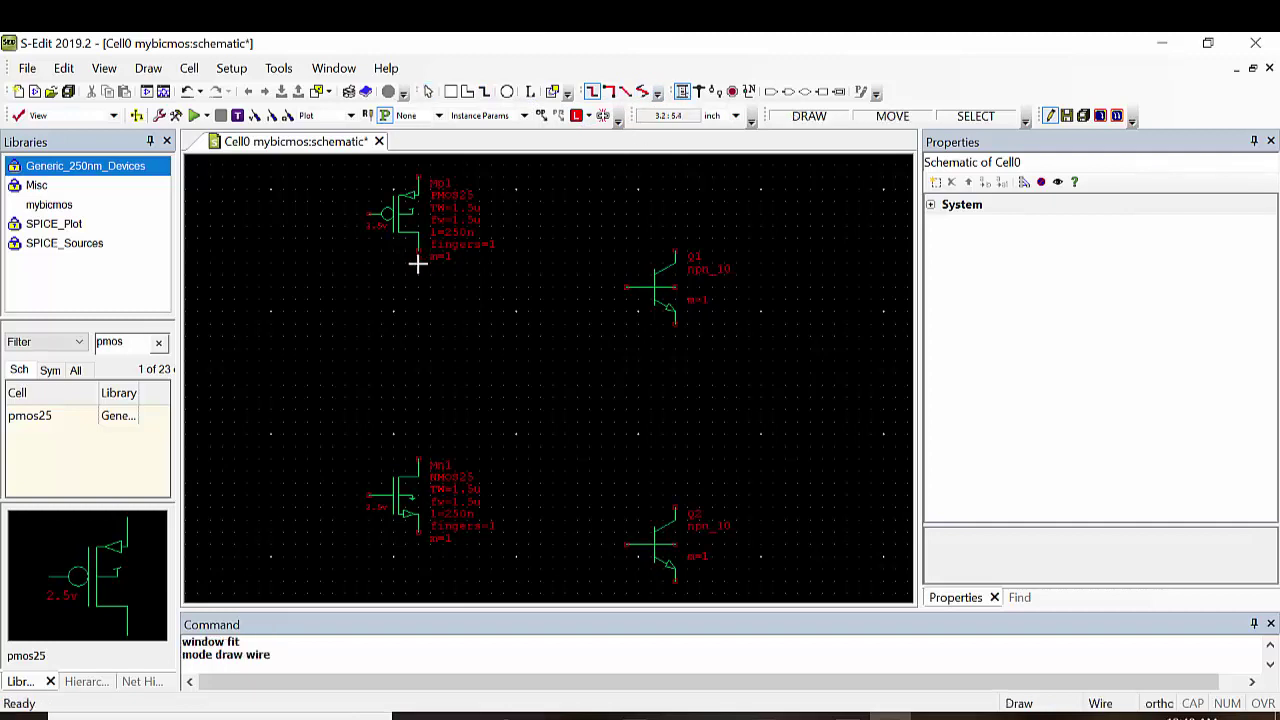
left_click(418, 252)
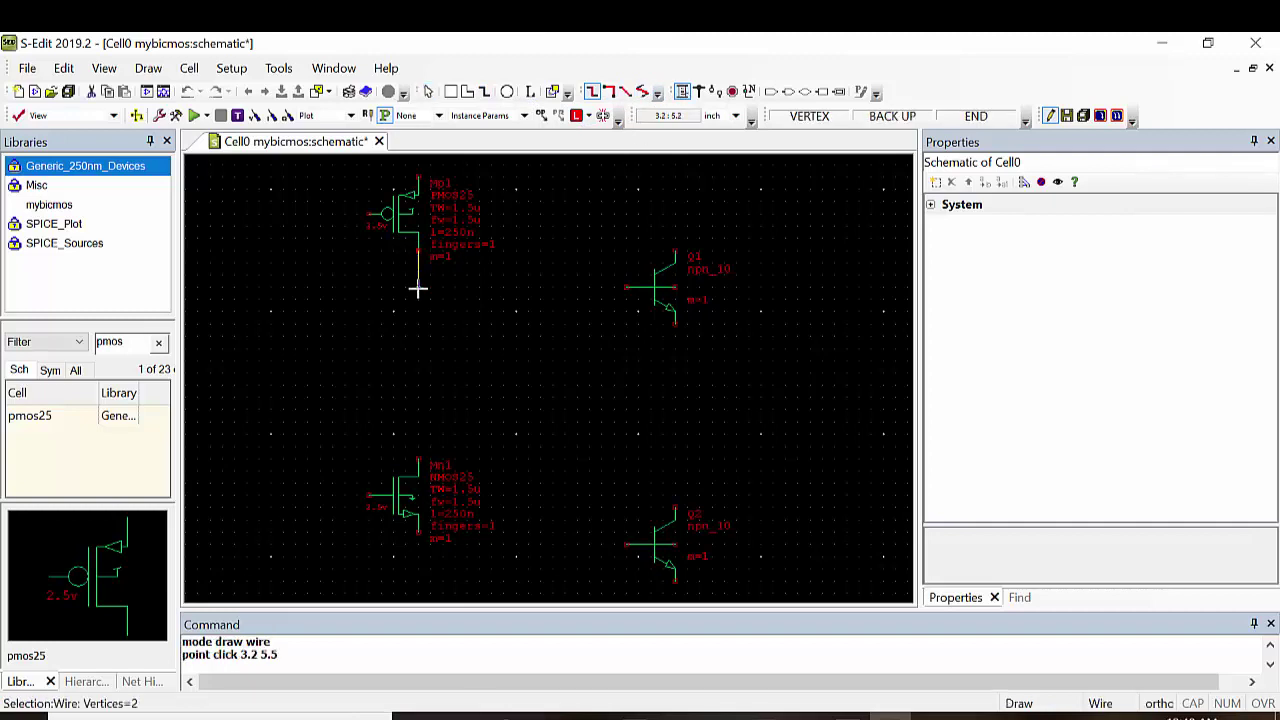
left_click(418, 288)
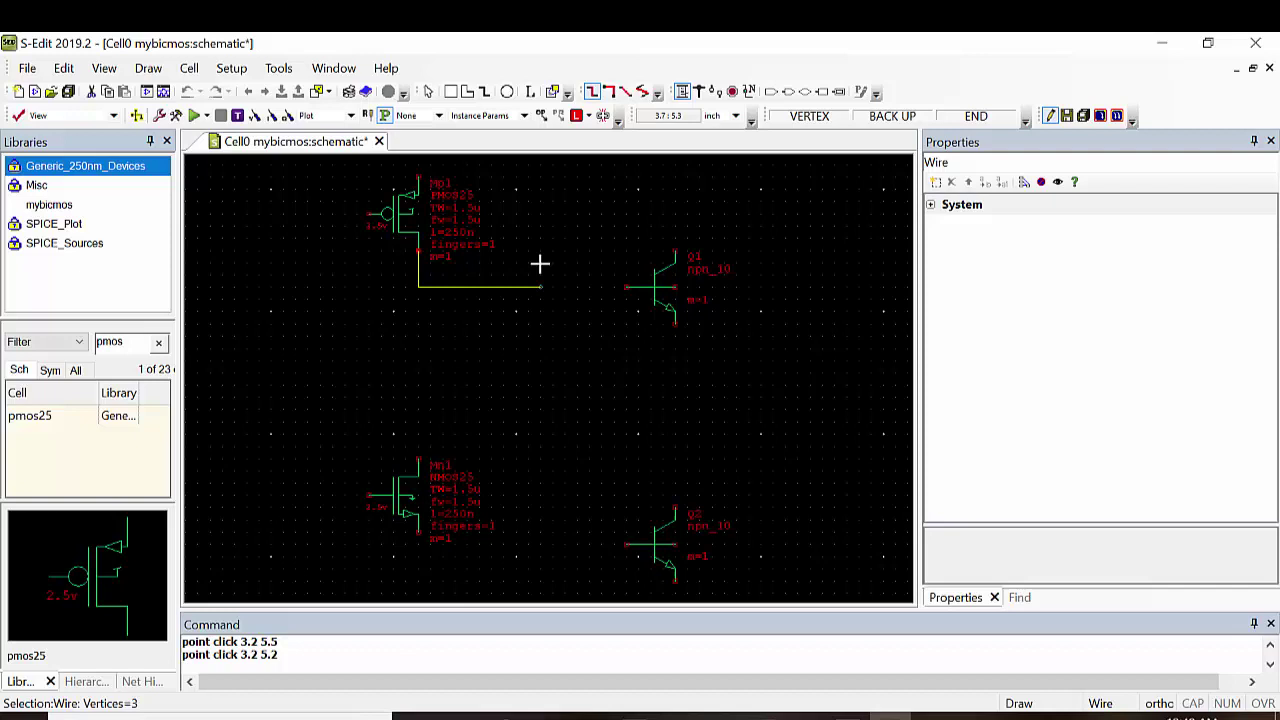
left_click(625, 288)
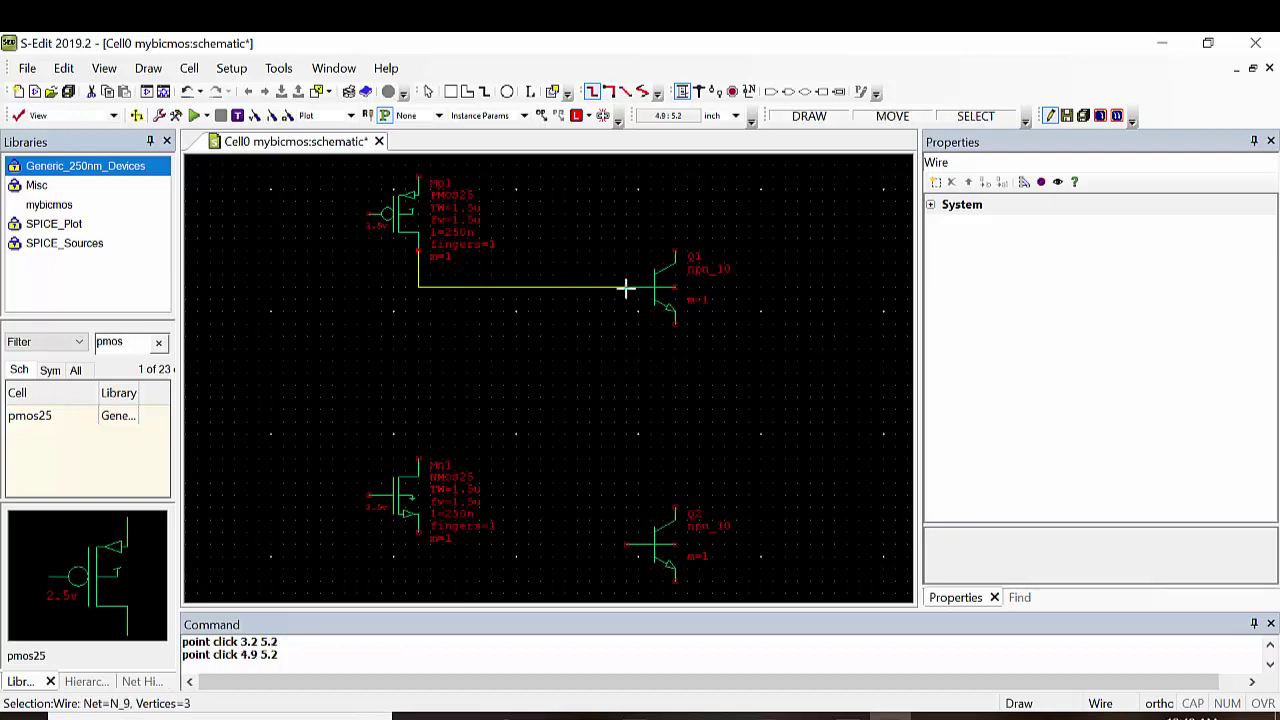
left_click(418, 177)
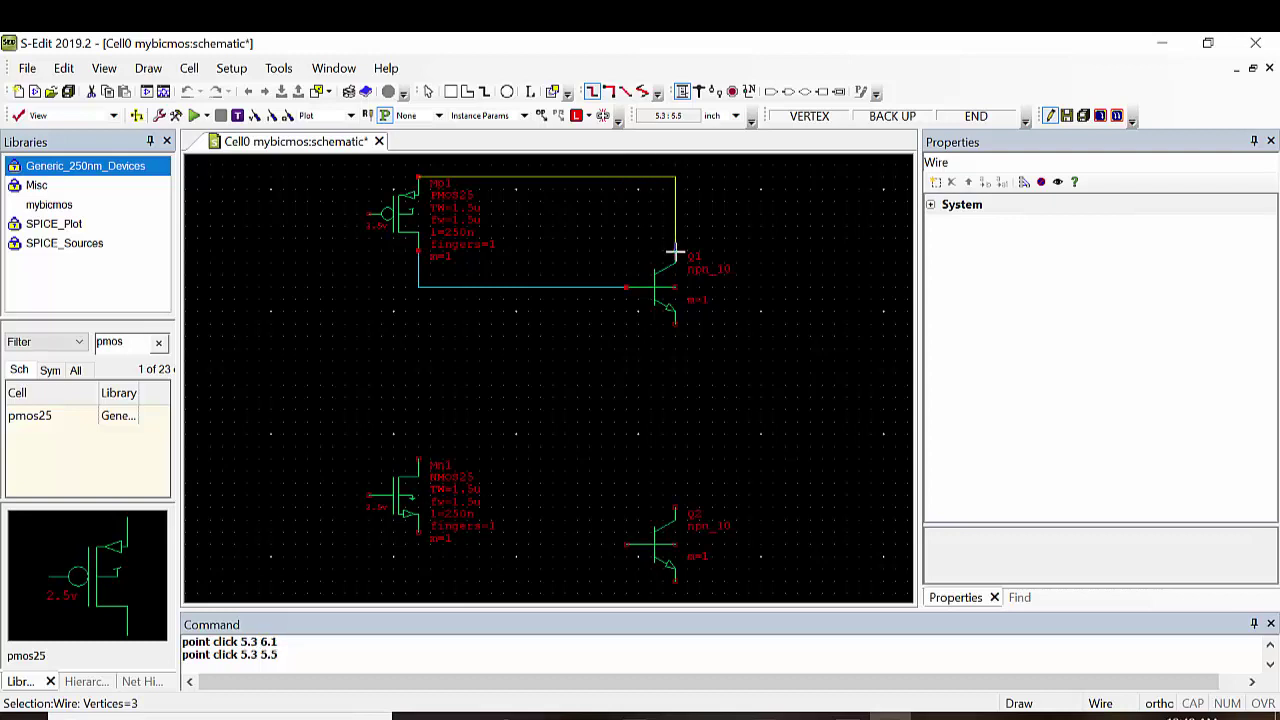
left_click(418, 289)
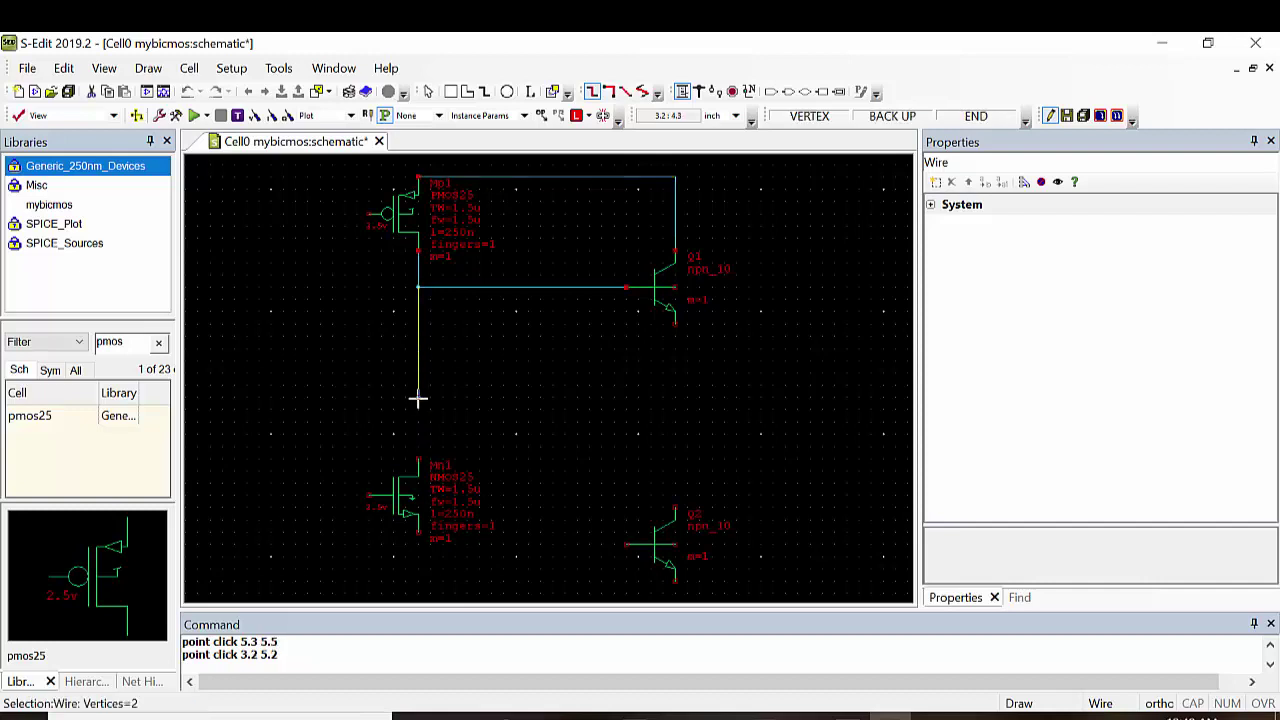
key("Escape")
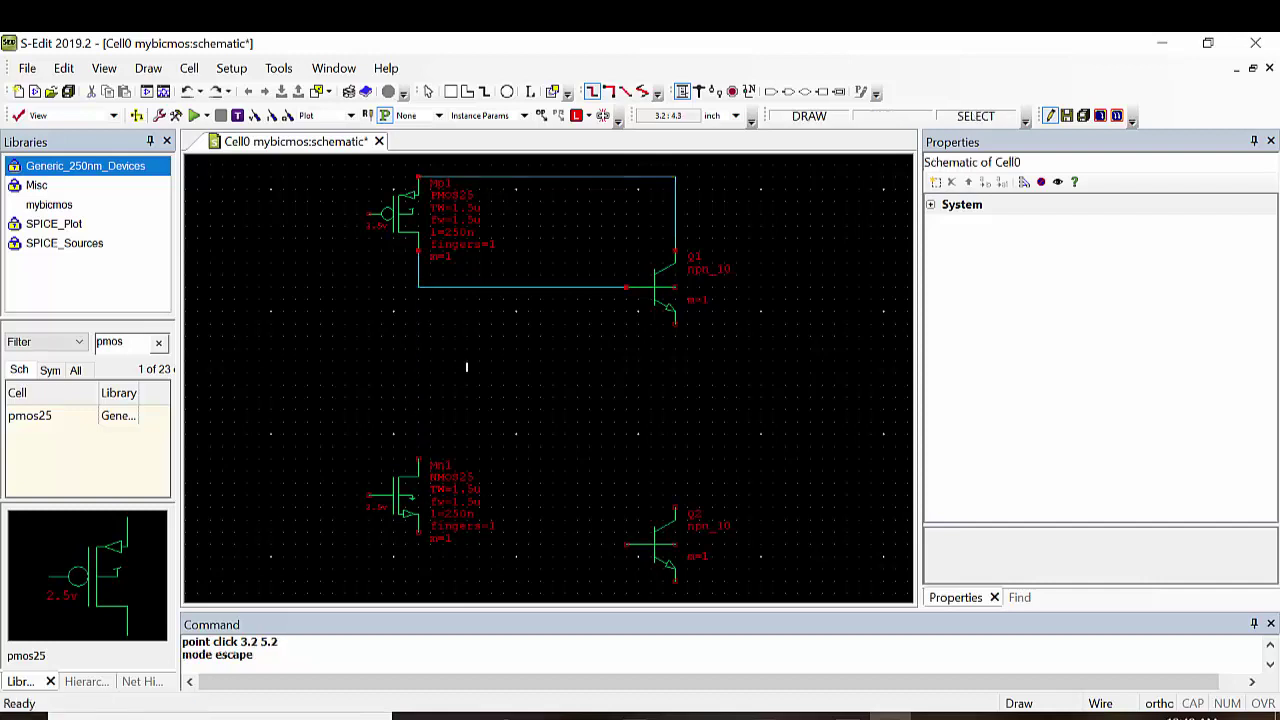
Connect Q1's emitter to Q2's collector and MN1's lower terminal to Q2's base.
left_click(675, 323)
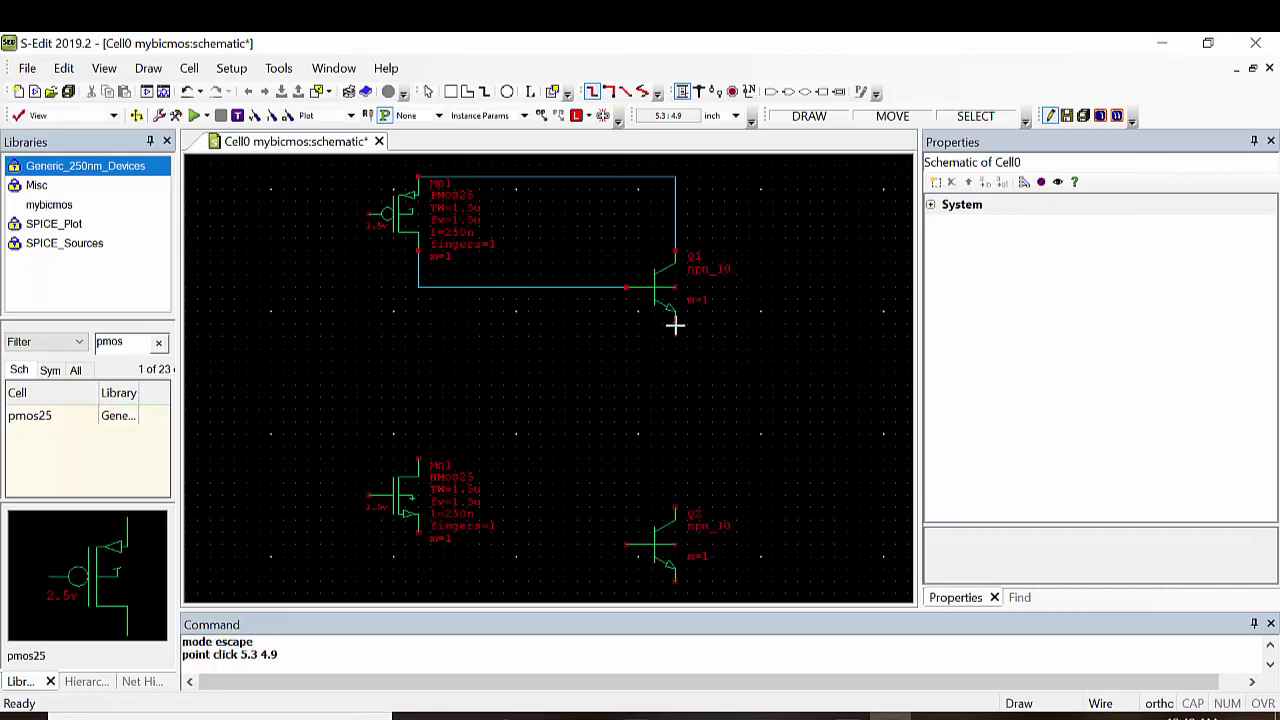
left_click(675, 508)
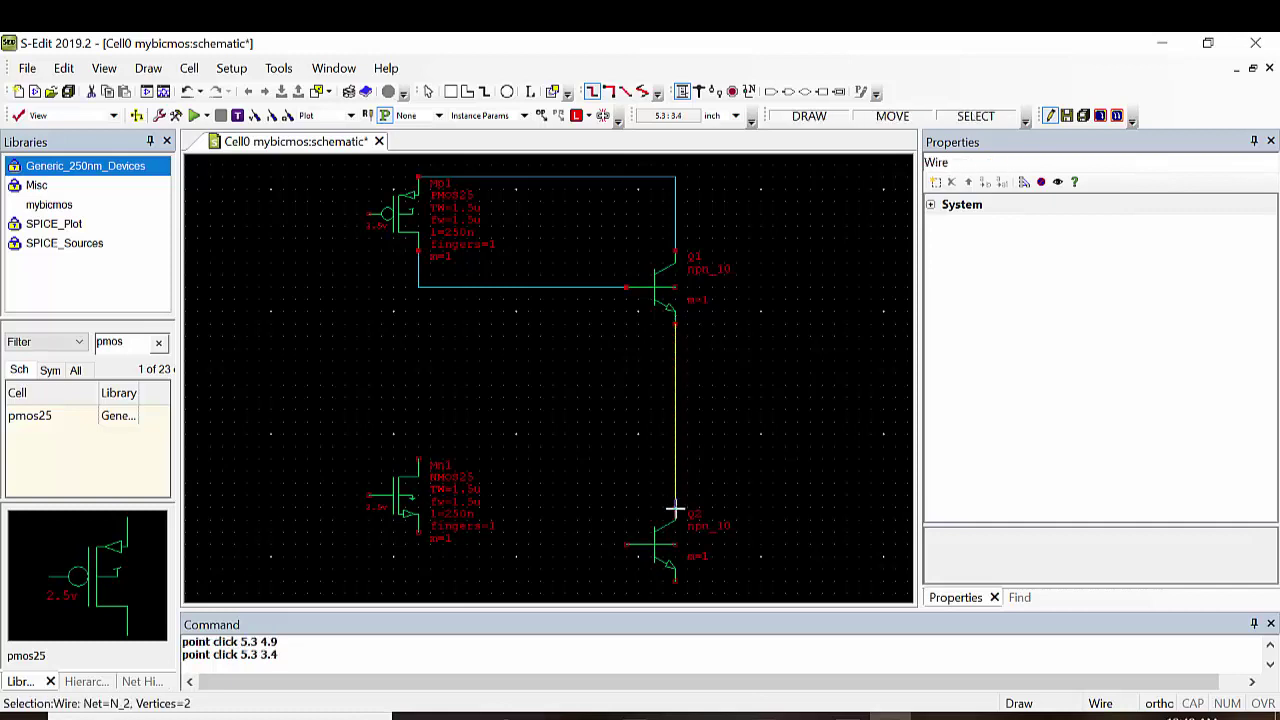
left_click(418, 534)
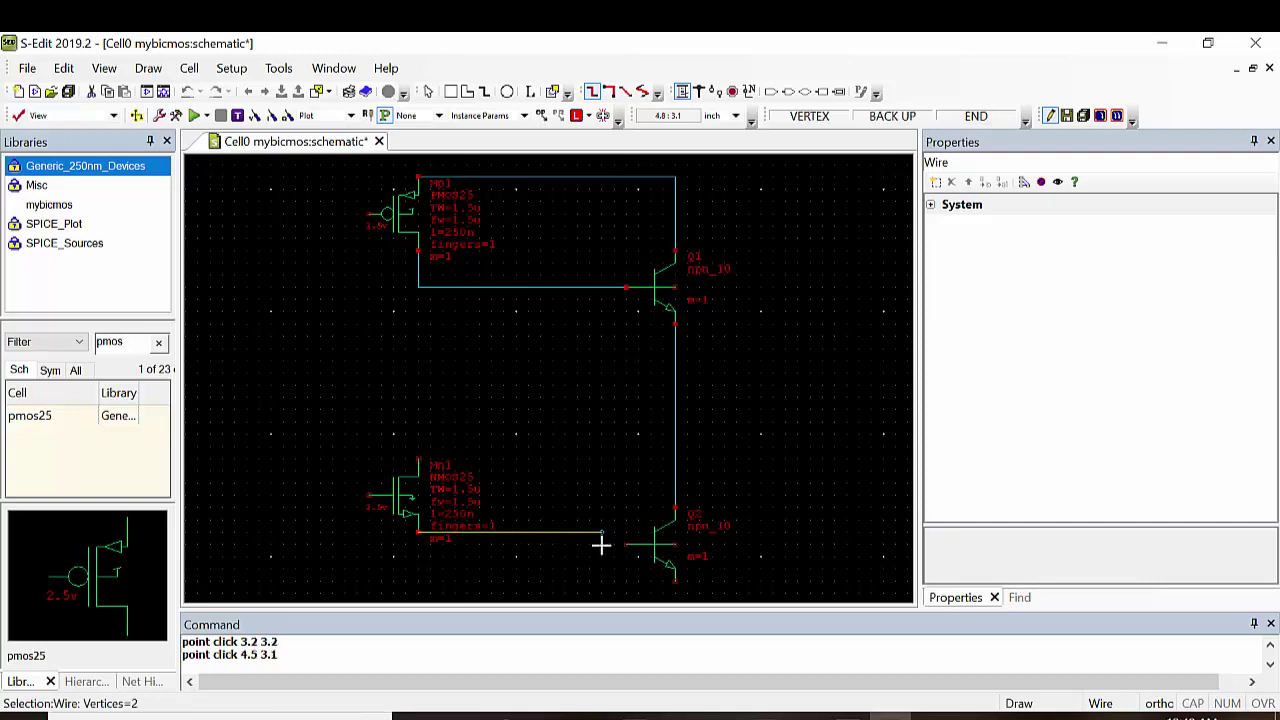
left_click(577, 544)
left_click(625, 544)
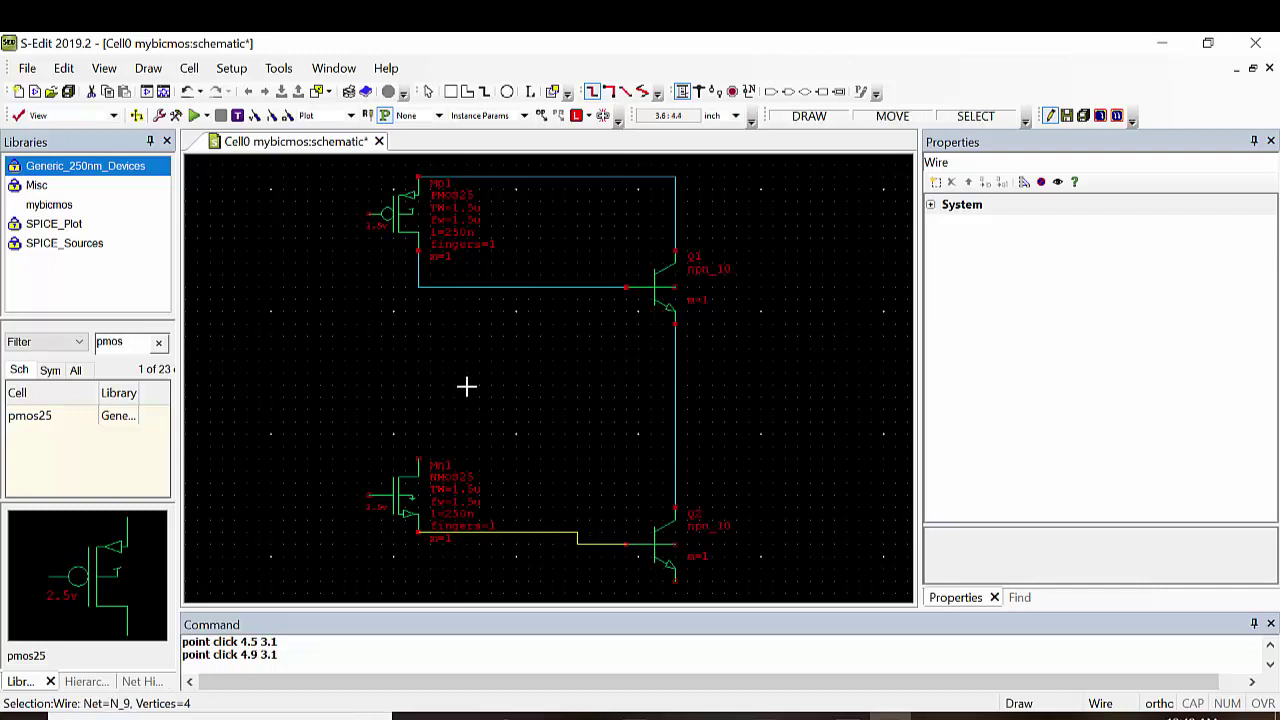
Tie the MP1 and MN1 gates together, join MN1's top to the output line, and add an output stub.
left_click(369, 214)
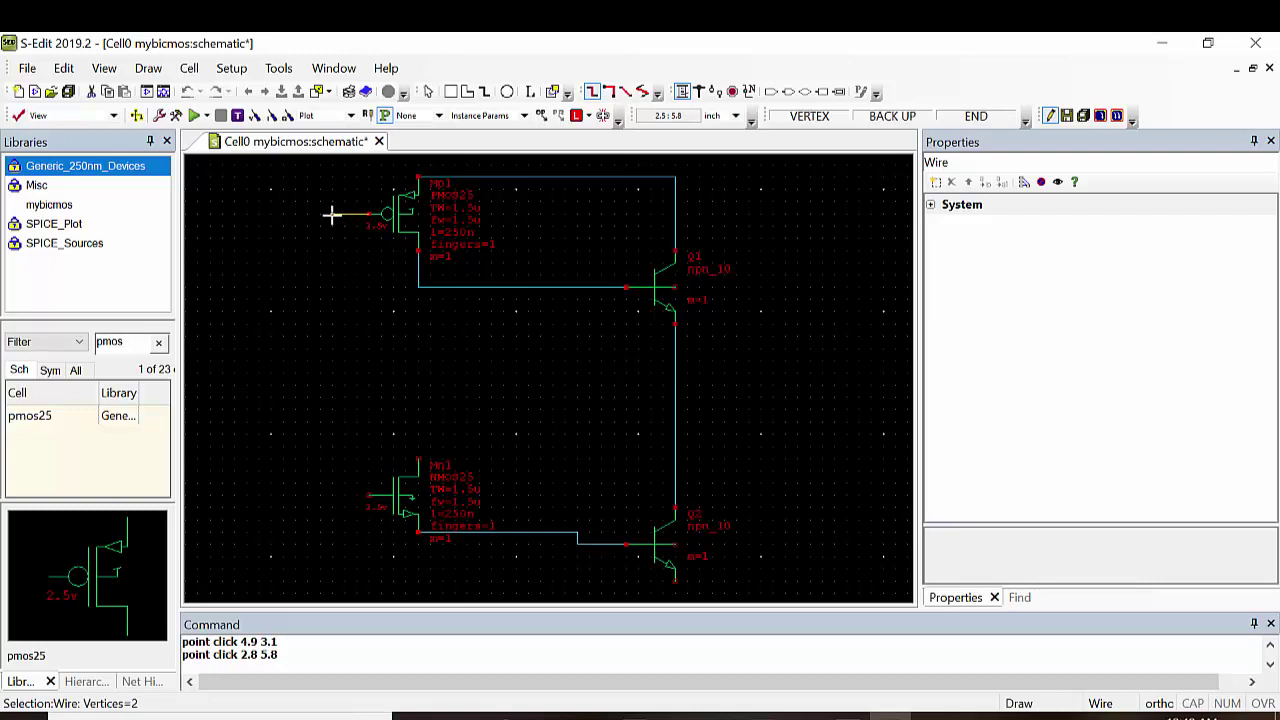
left_click(332, 214)
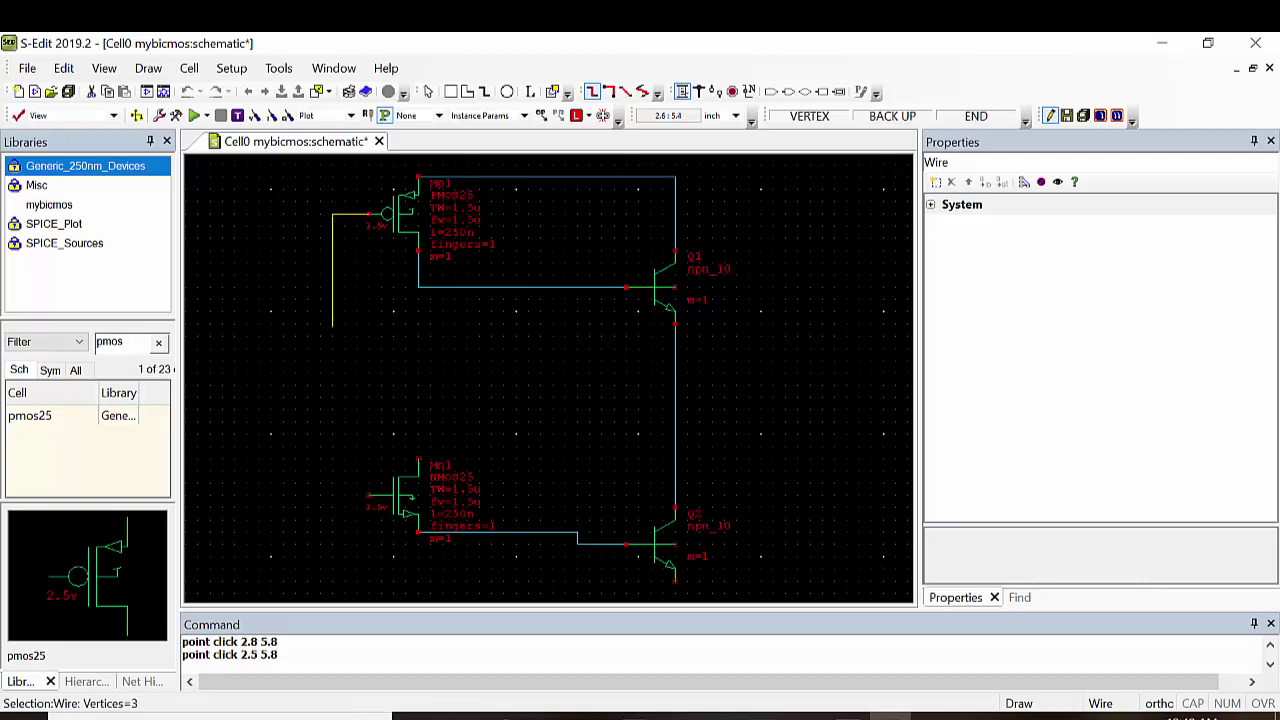
left_click(343, 496)
left_click(369, 496)
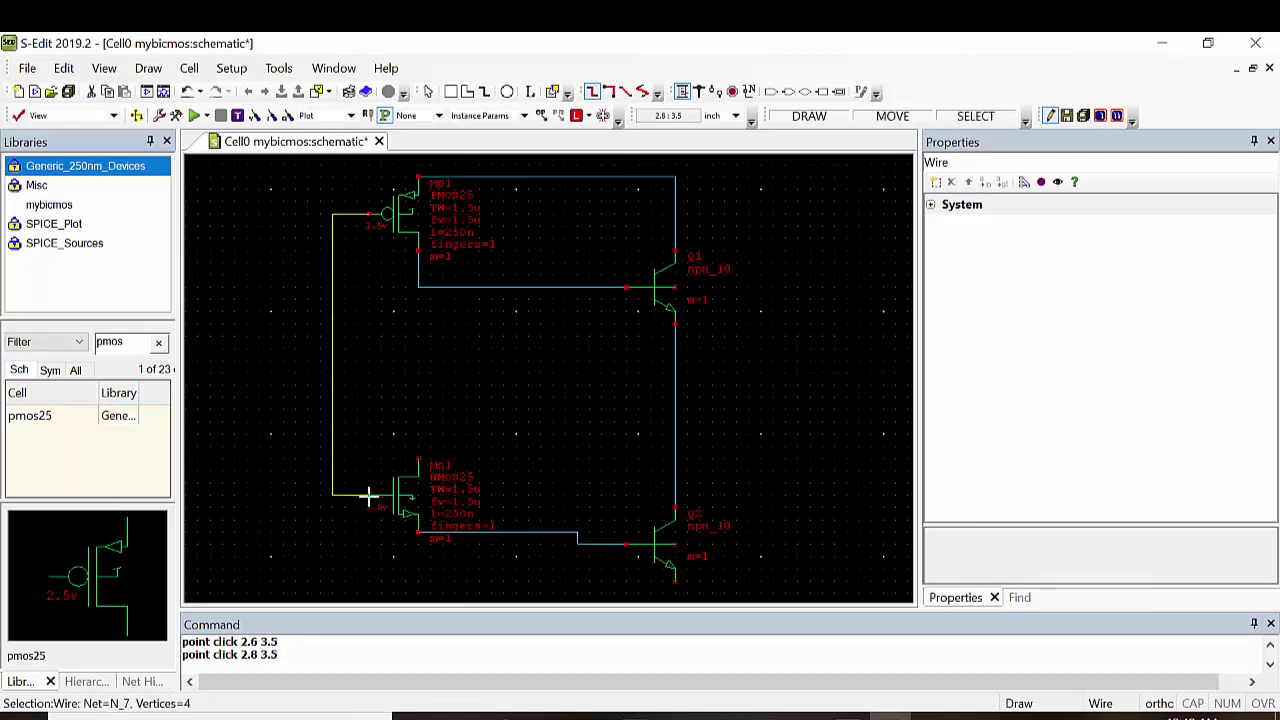
left_click(418, 459)
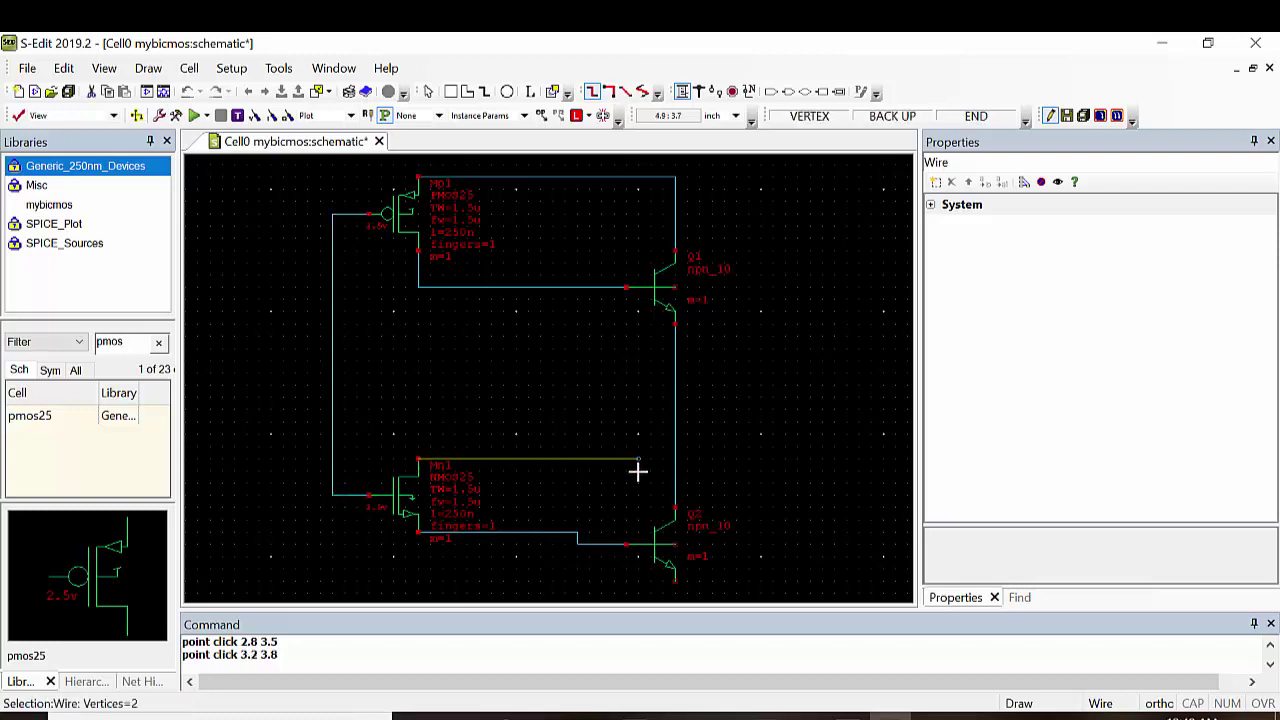
left_click(676, 470)
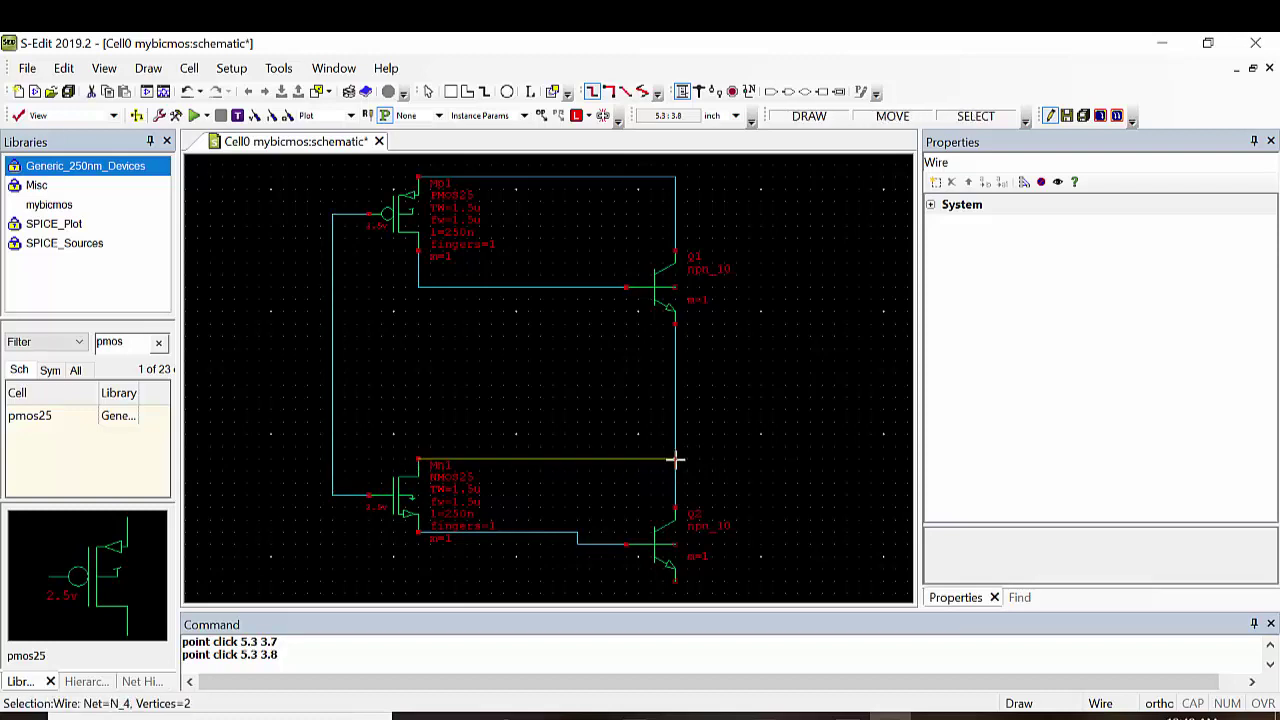
left_click(676, 459)
double_click(724, 459)
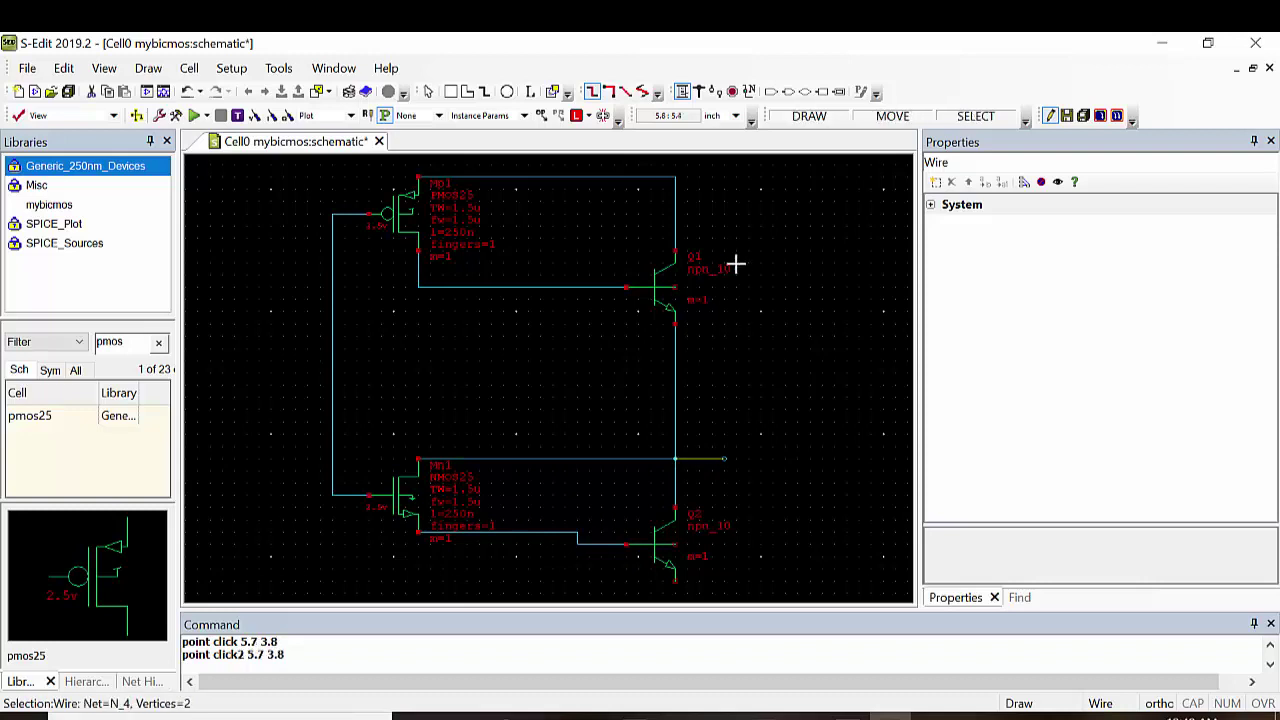
Place an Out port at the output stub's end and an In port on the gate wire.
left_click(788, 91)
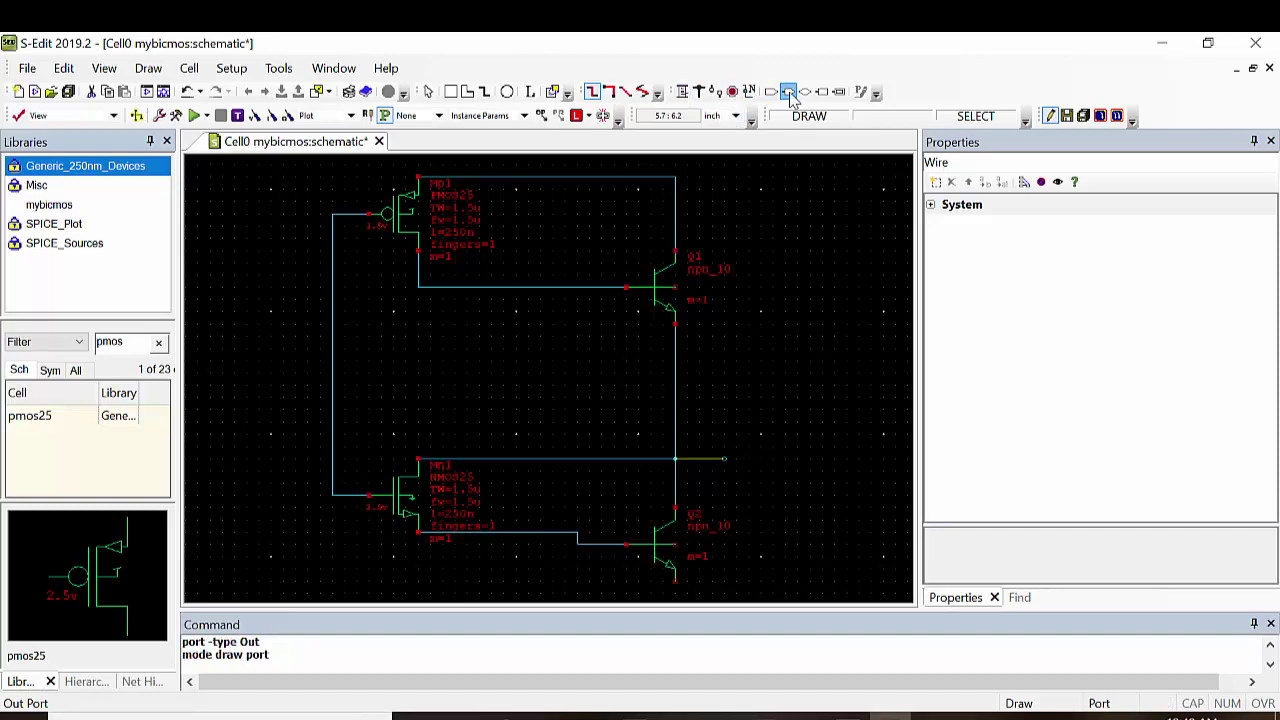
left_click(724, 459)
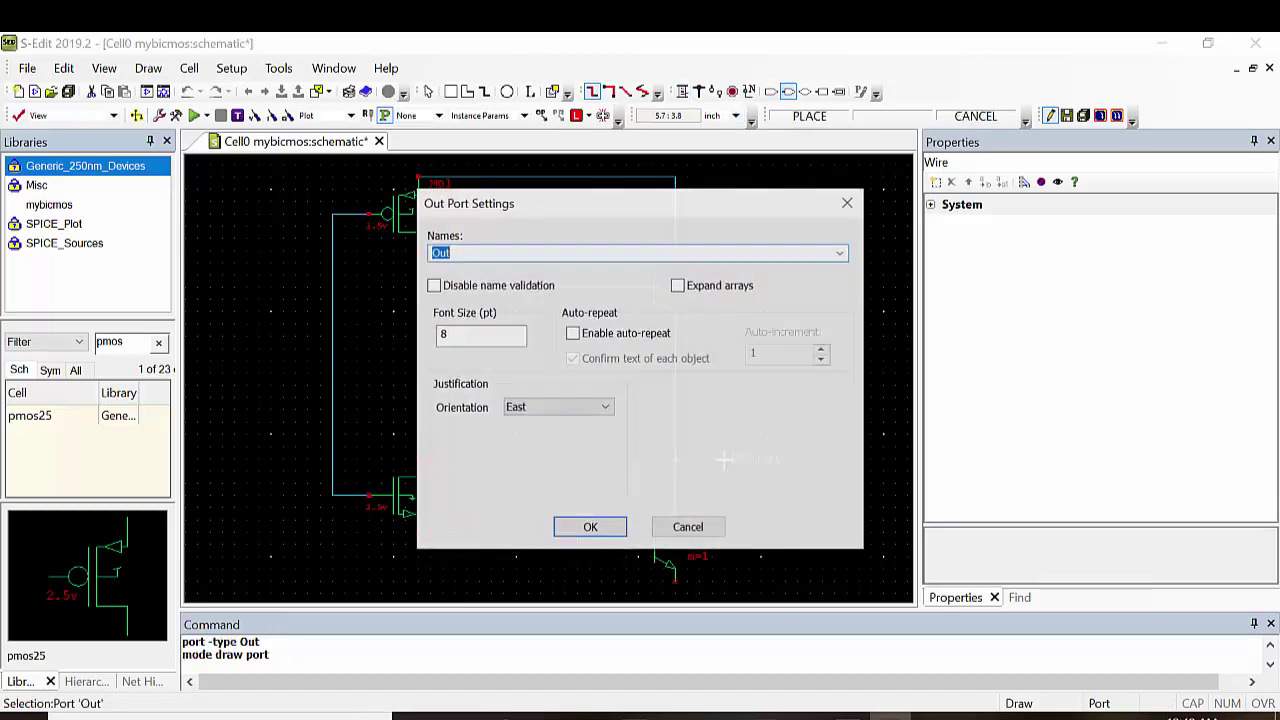
left_click(592, 528)
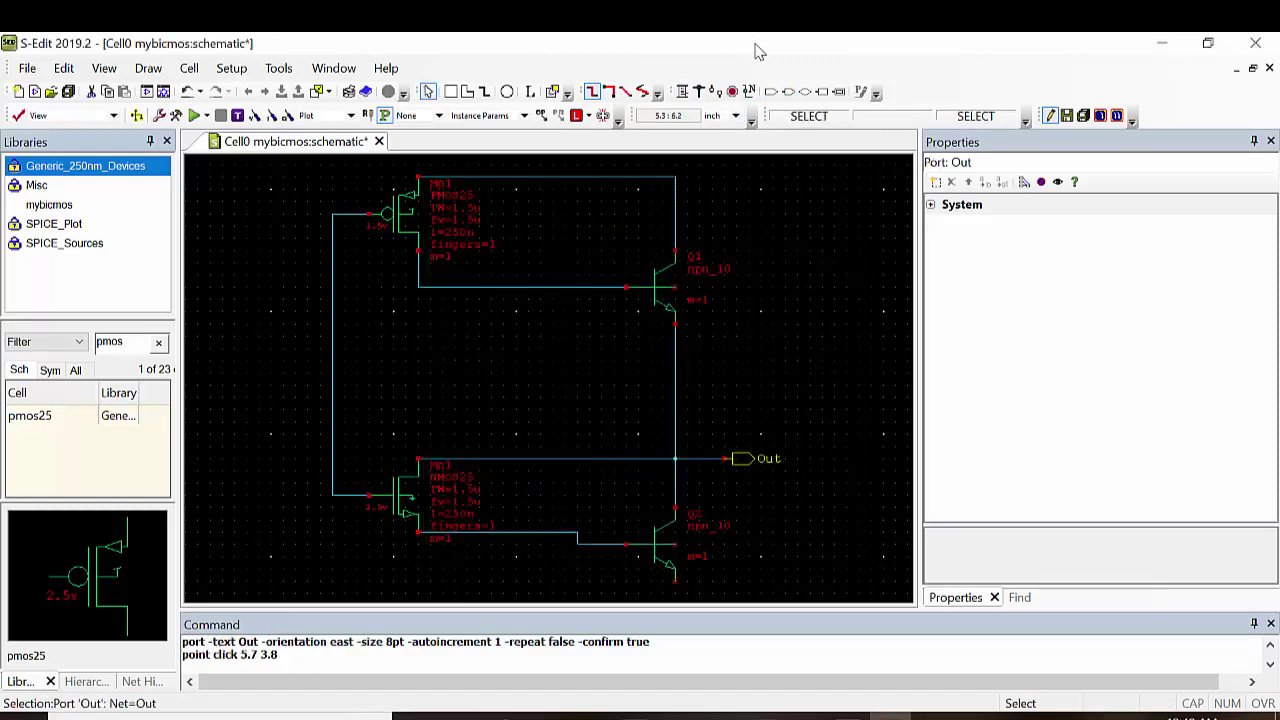
left_click(771, 92)
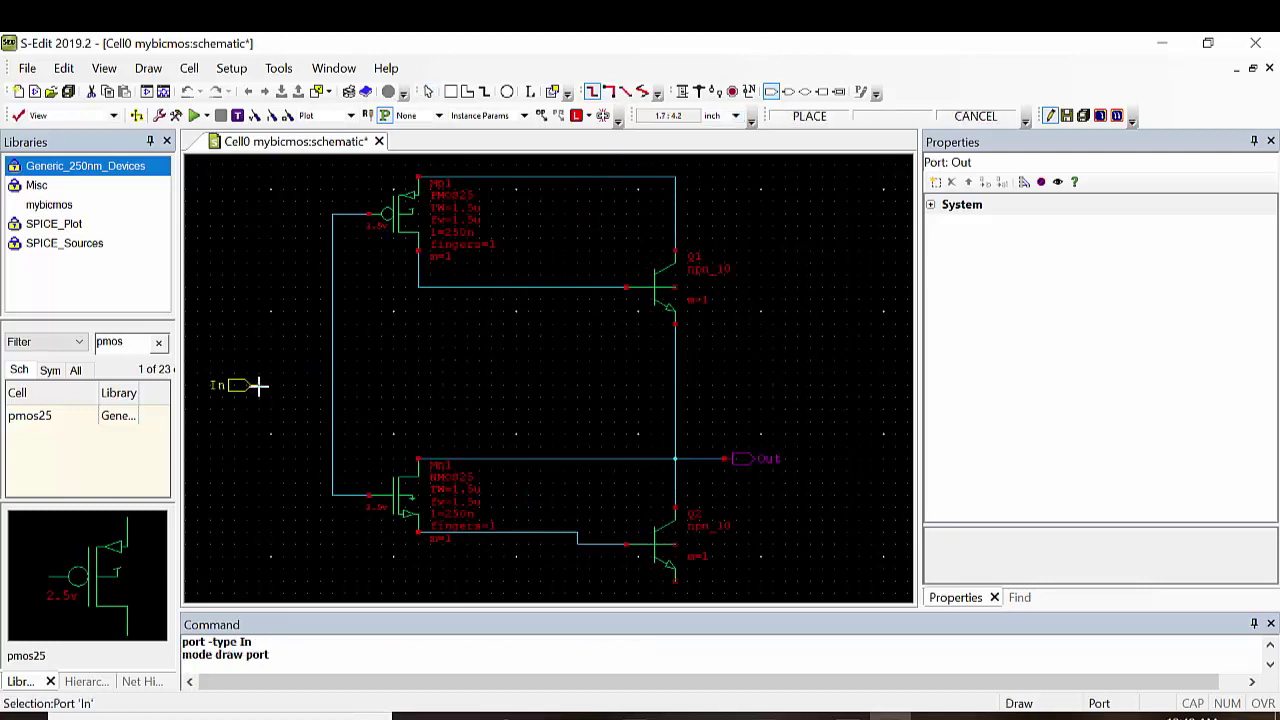
left_click(332, 361)
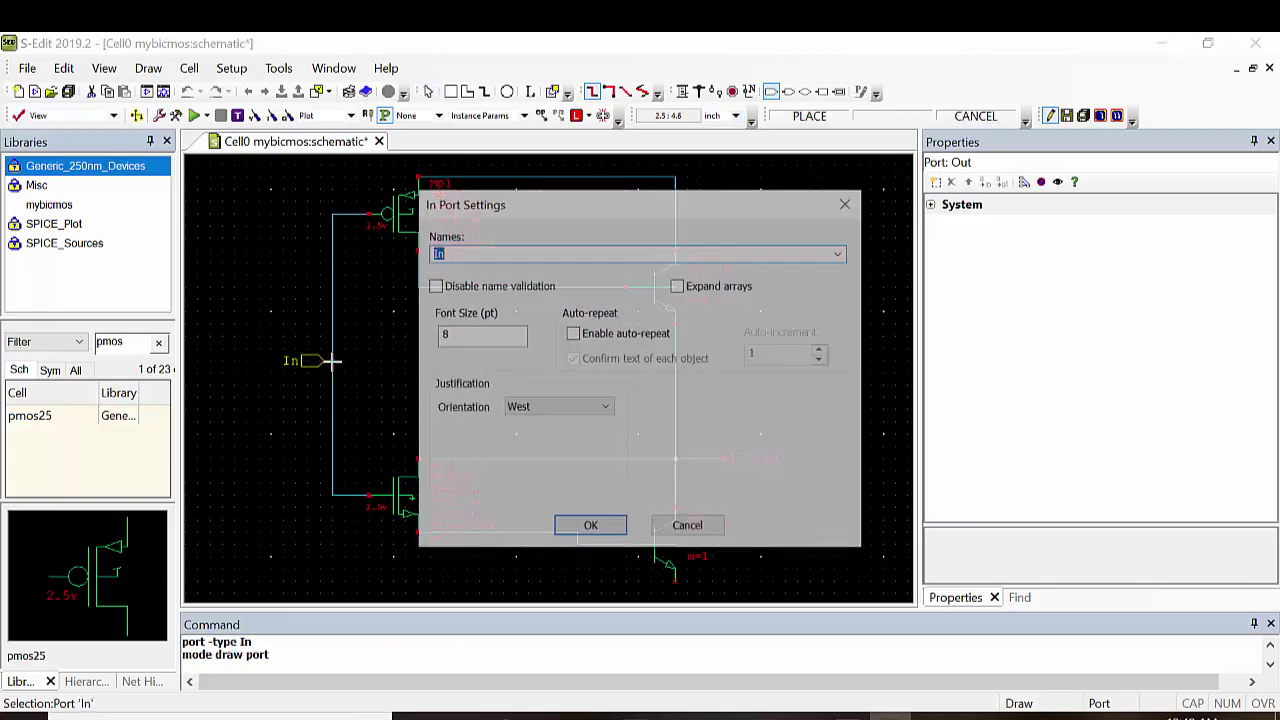
left_click(590, 528)
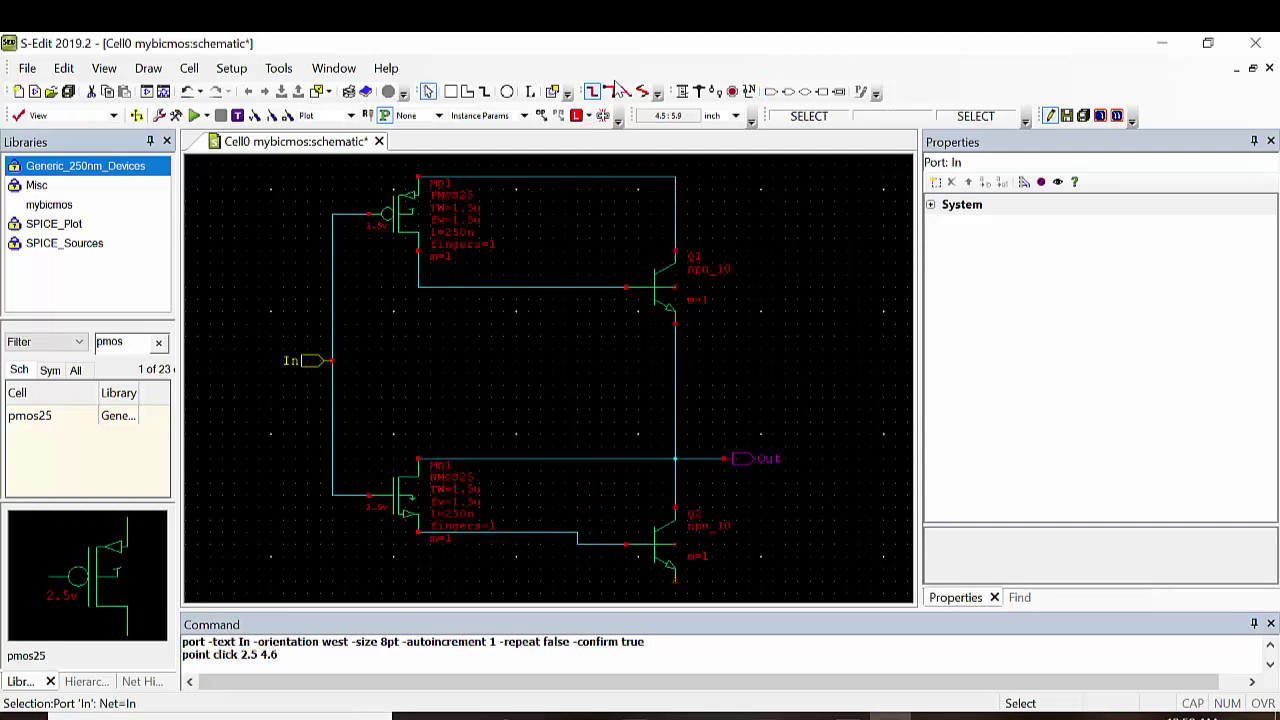
left_click(63, 246)
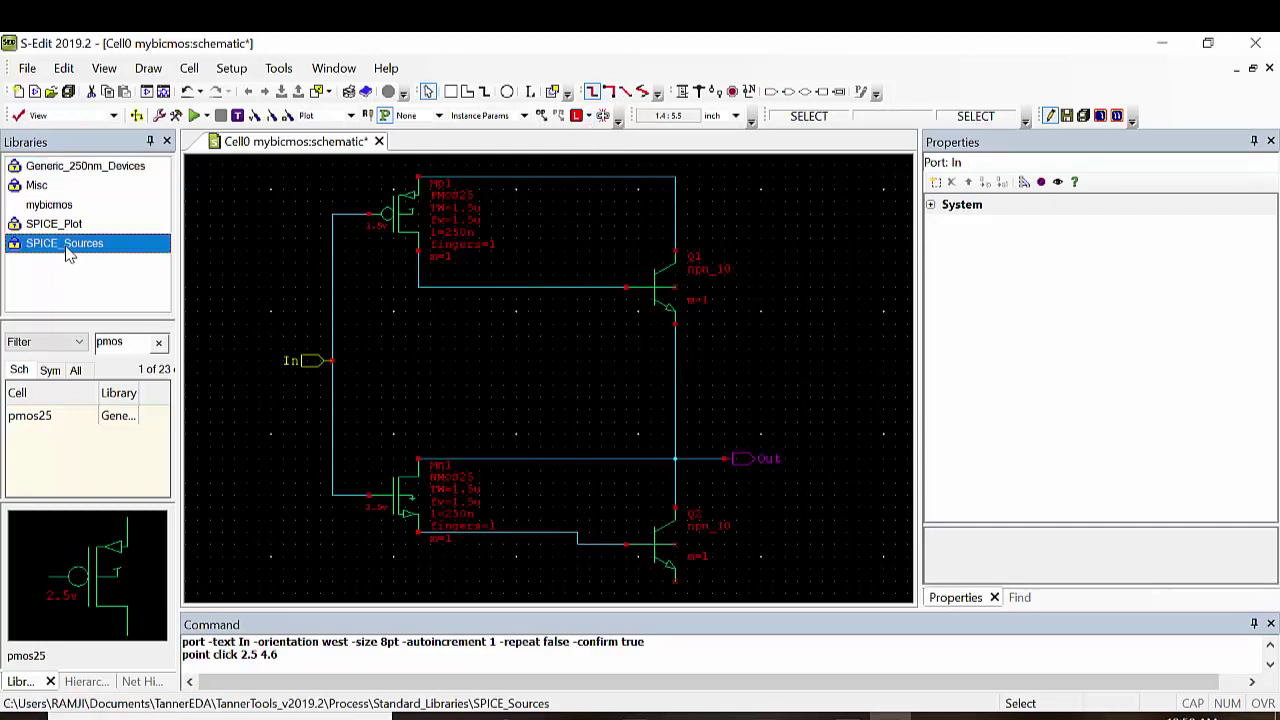
Place a vpulse source V1 from SPICE_Sources to the left of the inverter.
left_click(158, 342)
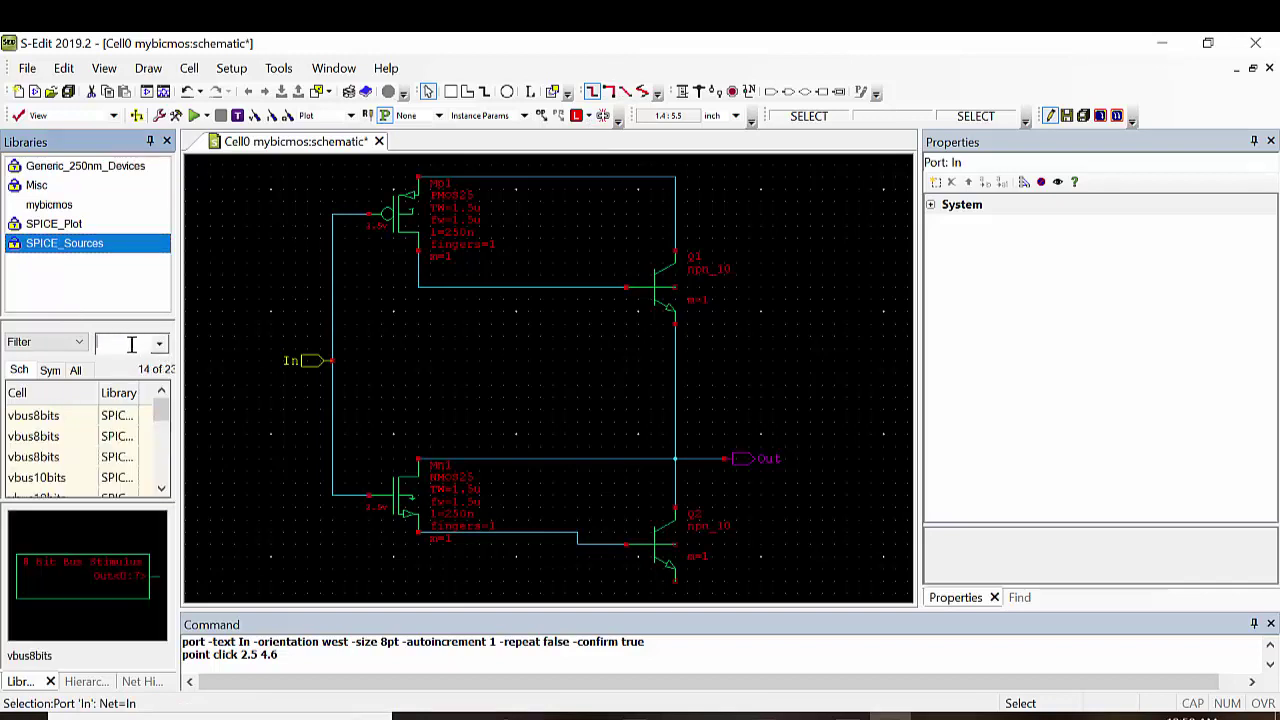
type("vpulse")
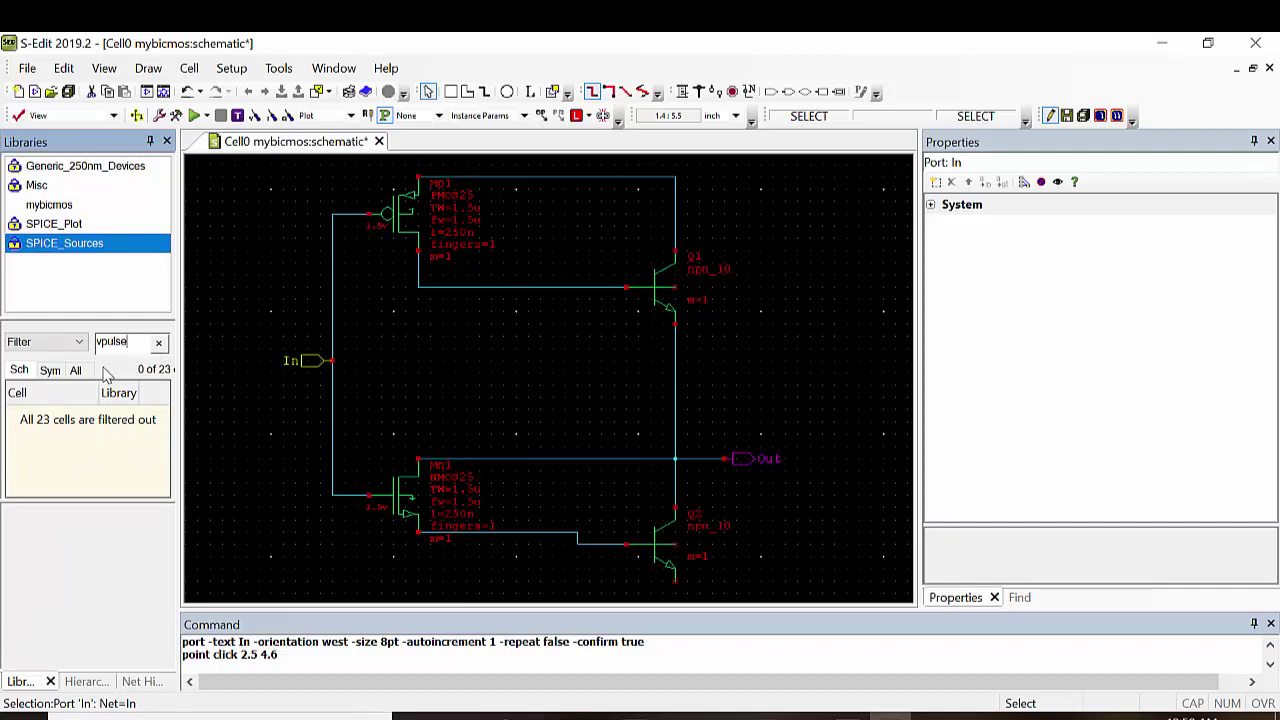
left_click(49, 370)
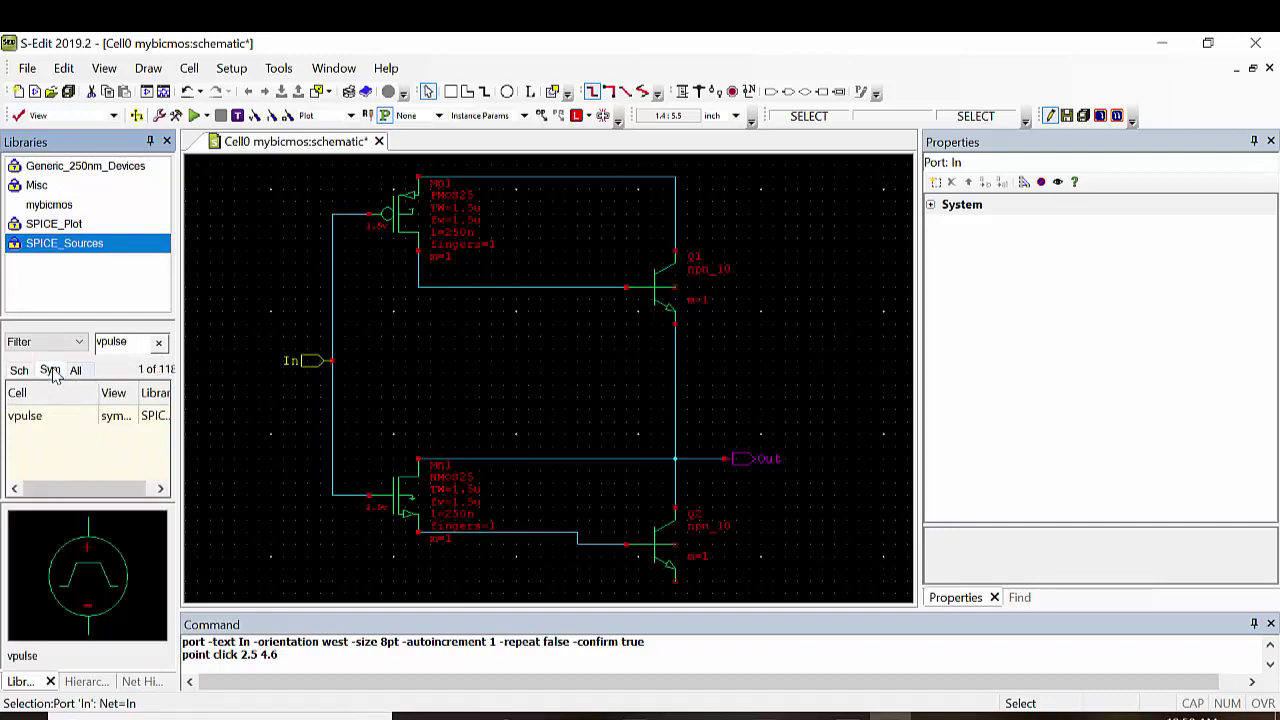
left_click(30, 422)
right_click(29, 425)
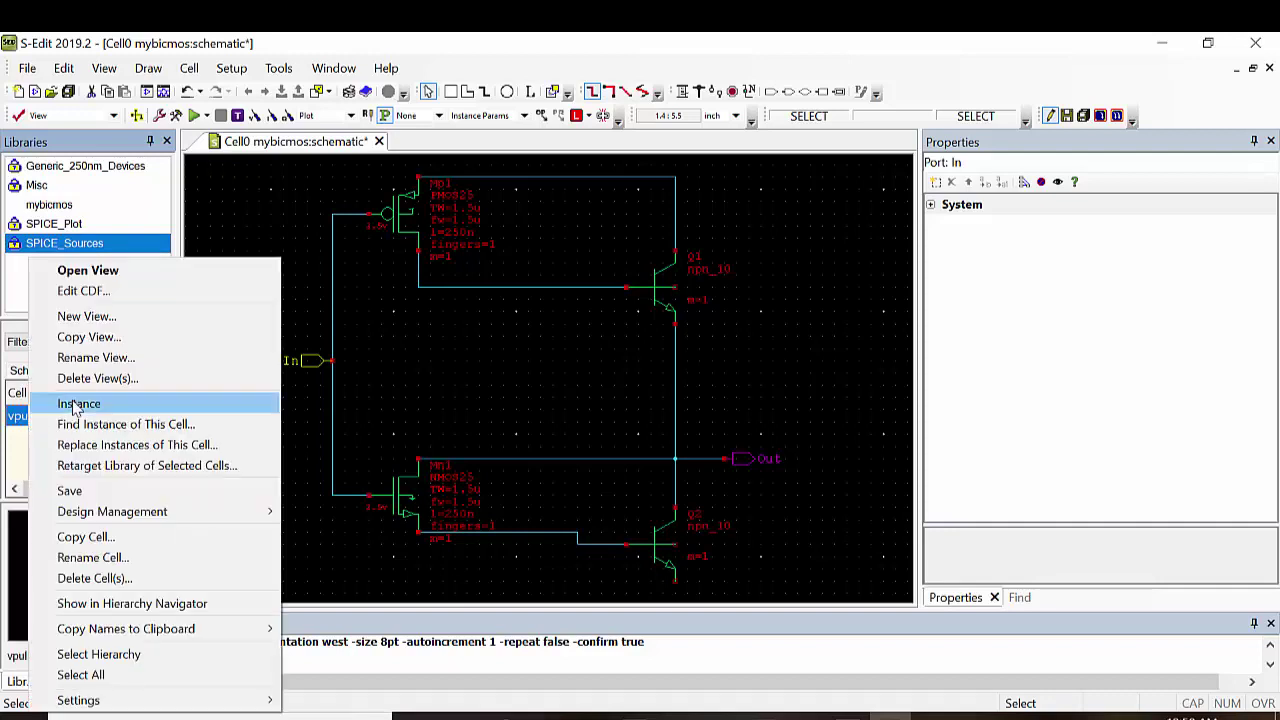
left_click(75, 405)
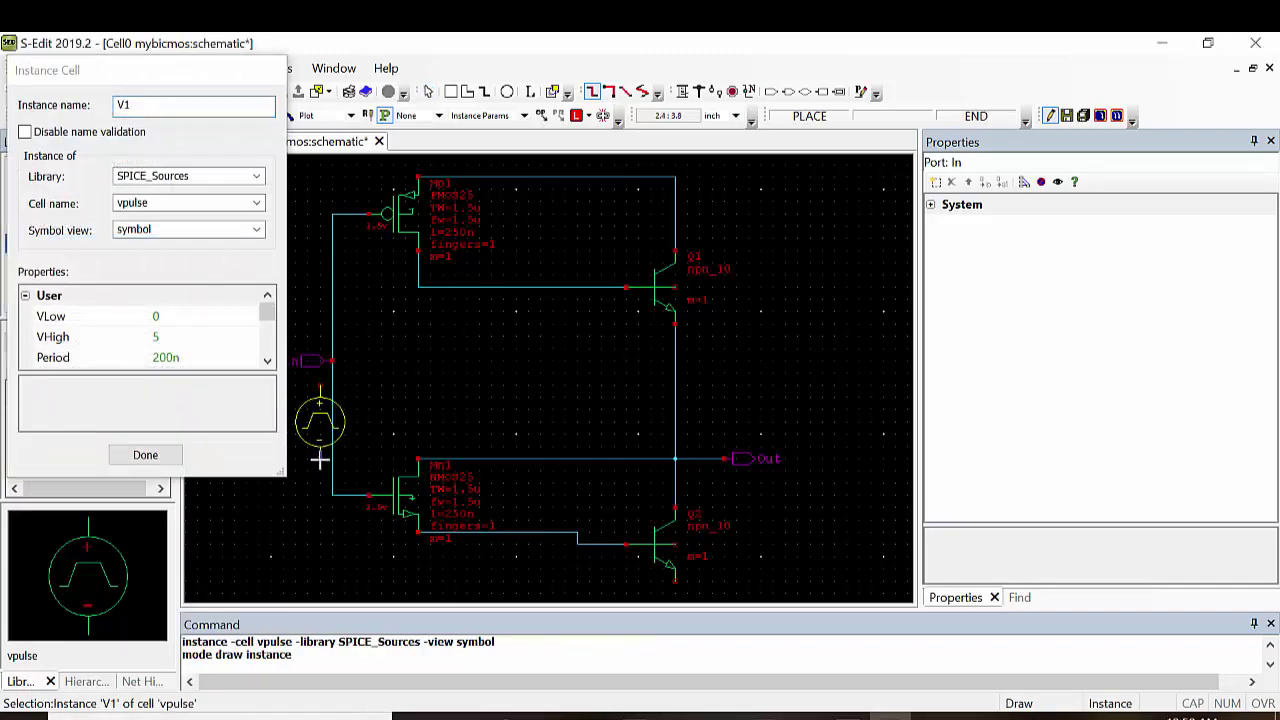
left_click(296, 472)
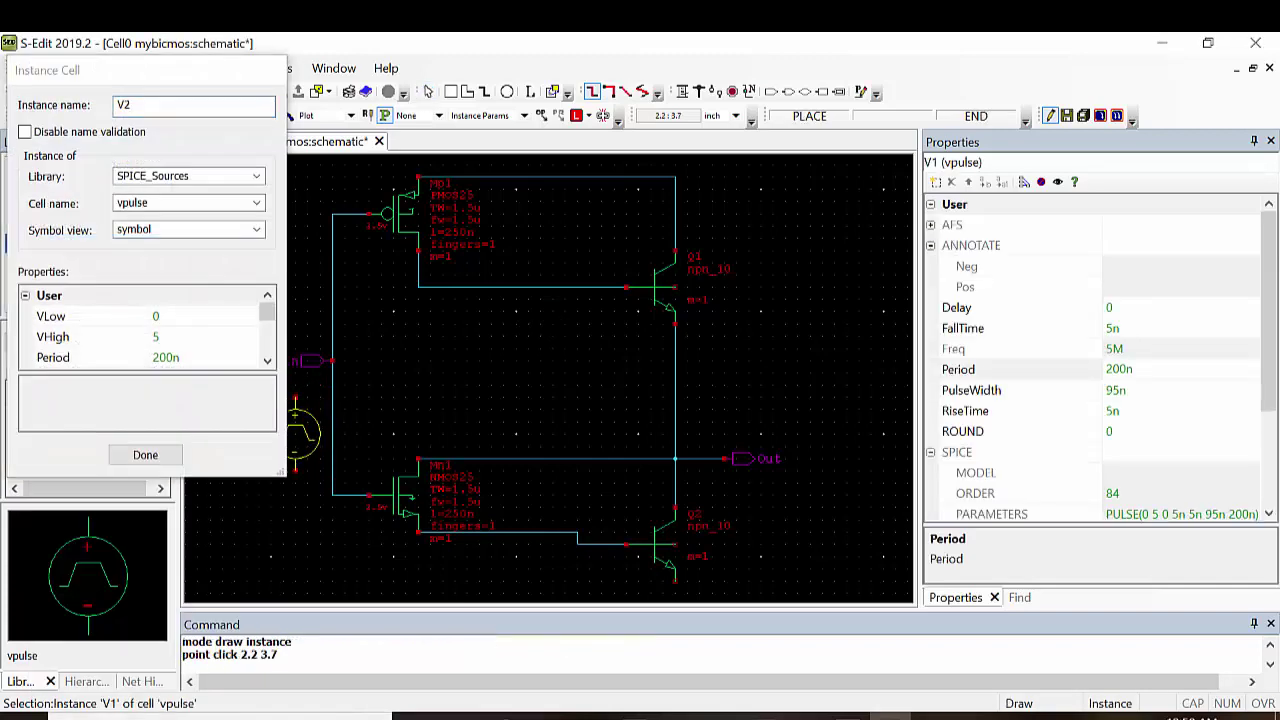
left_click(167, 458)
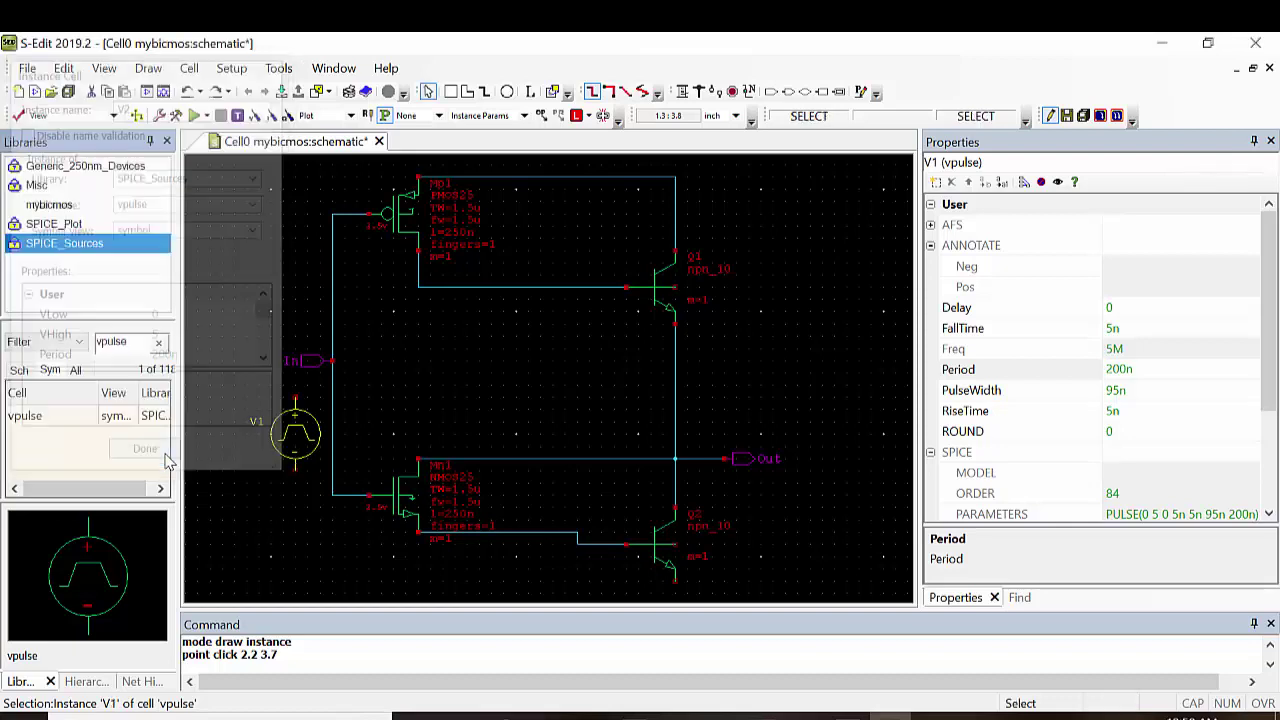
Place Misc Gnd symbols under the pulse source and at Q2's emitter.
left_click(42, 188)
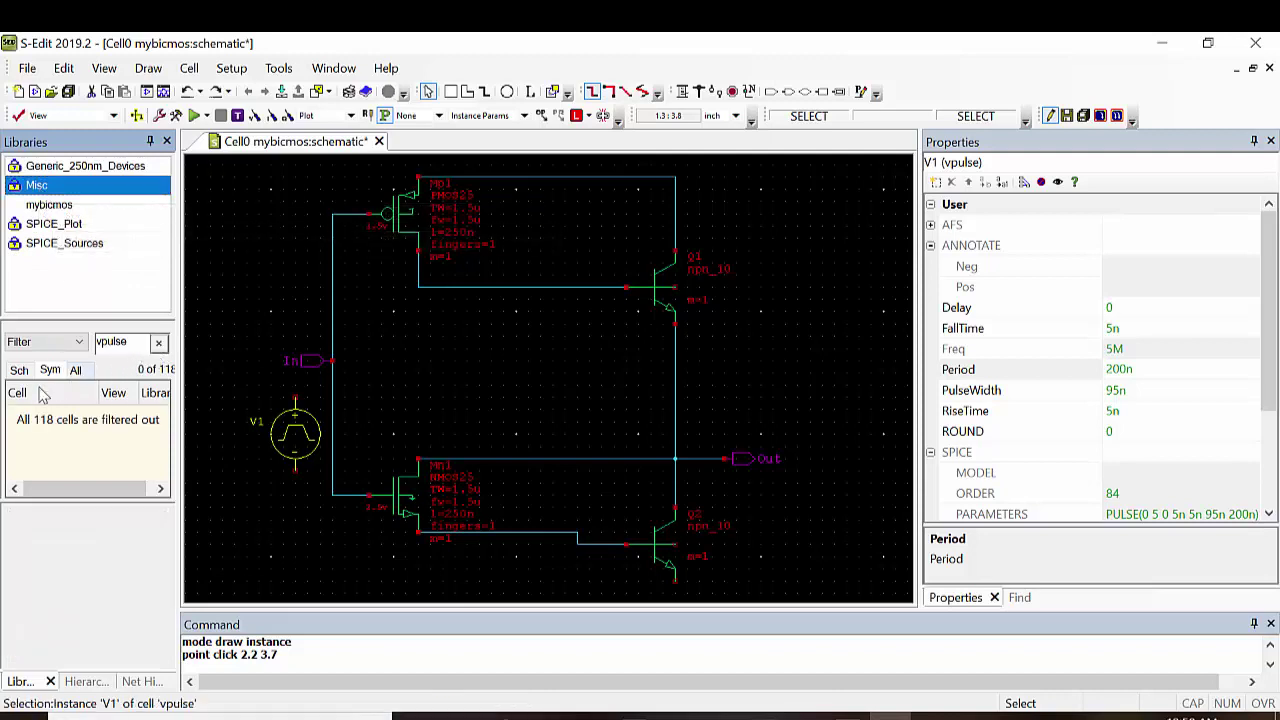
left_click(159, 344)
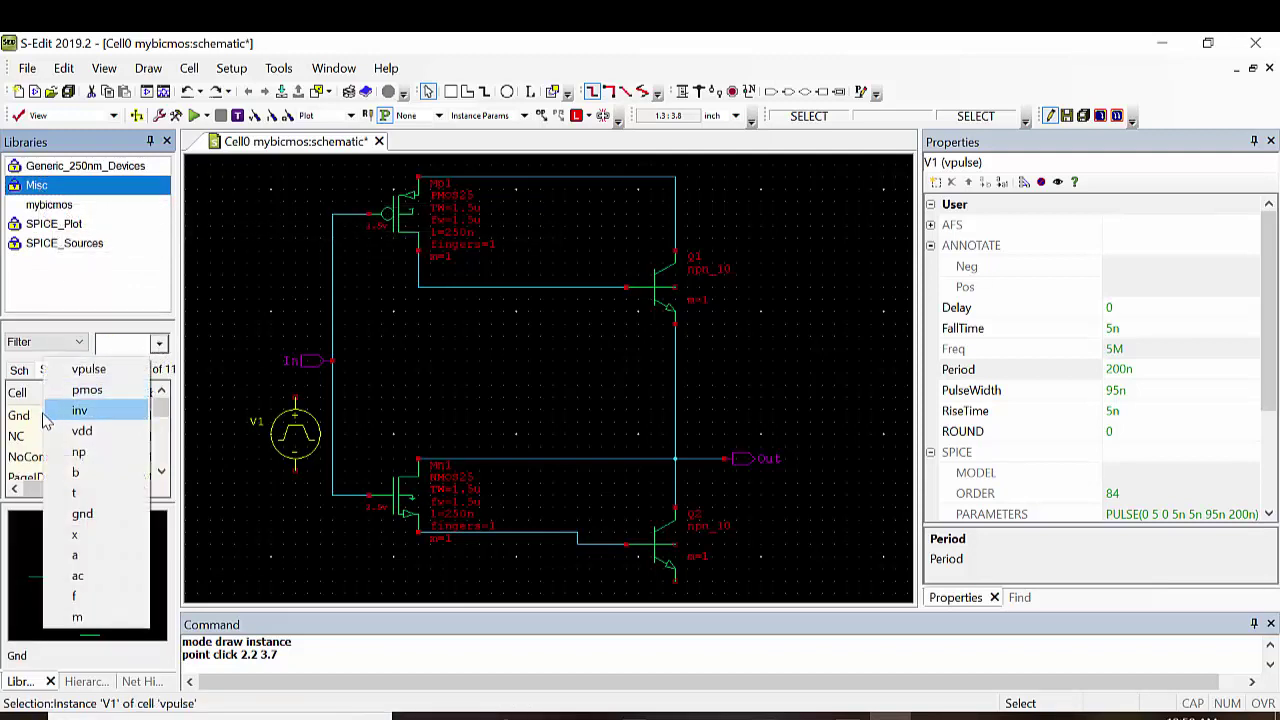
left_click(33, 418)
right_click(34, 424)
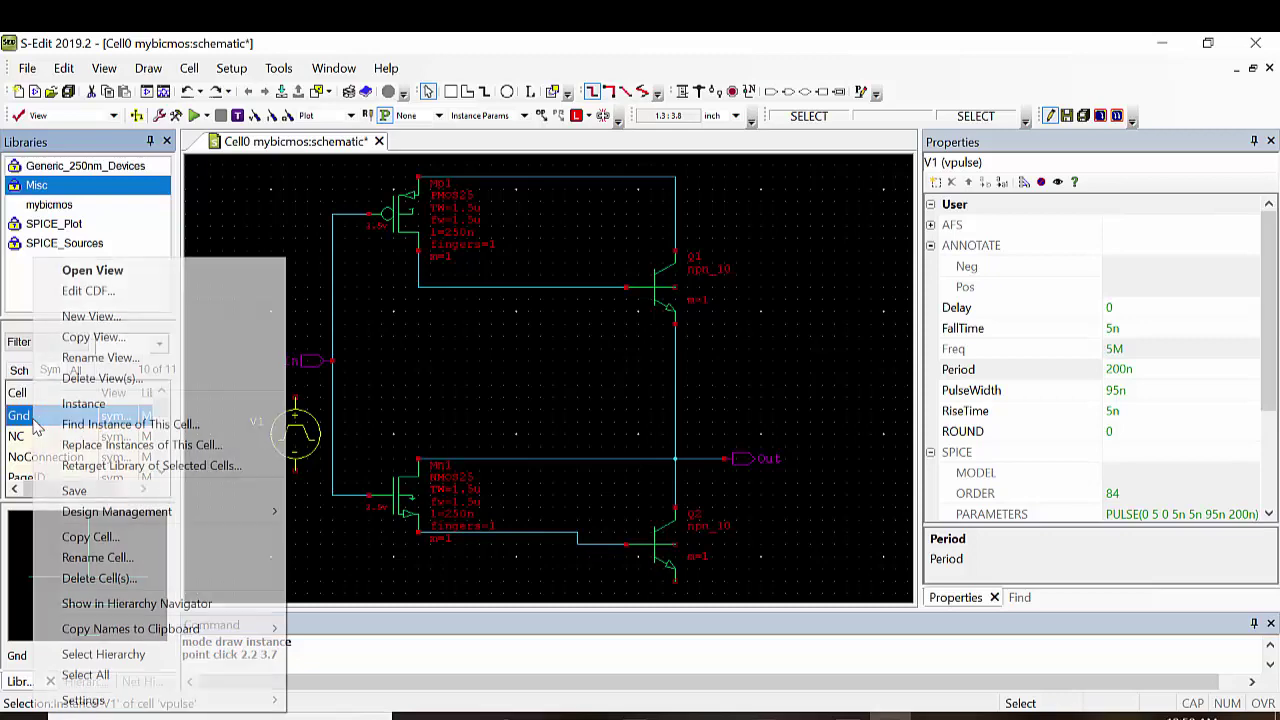
left_click(90, 403)
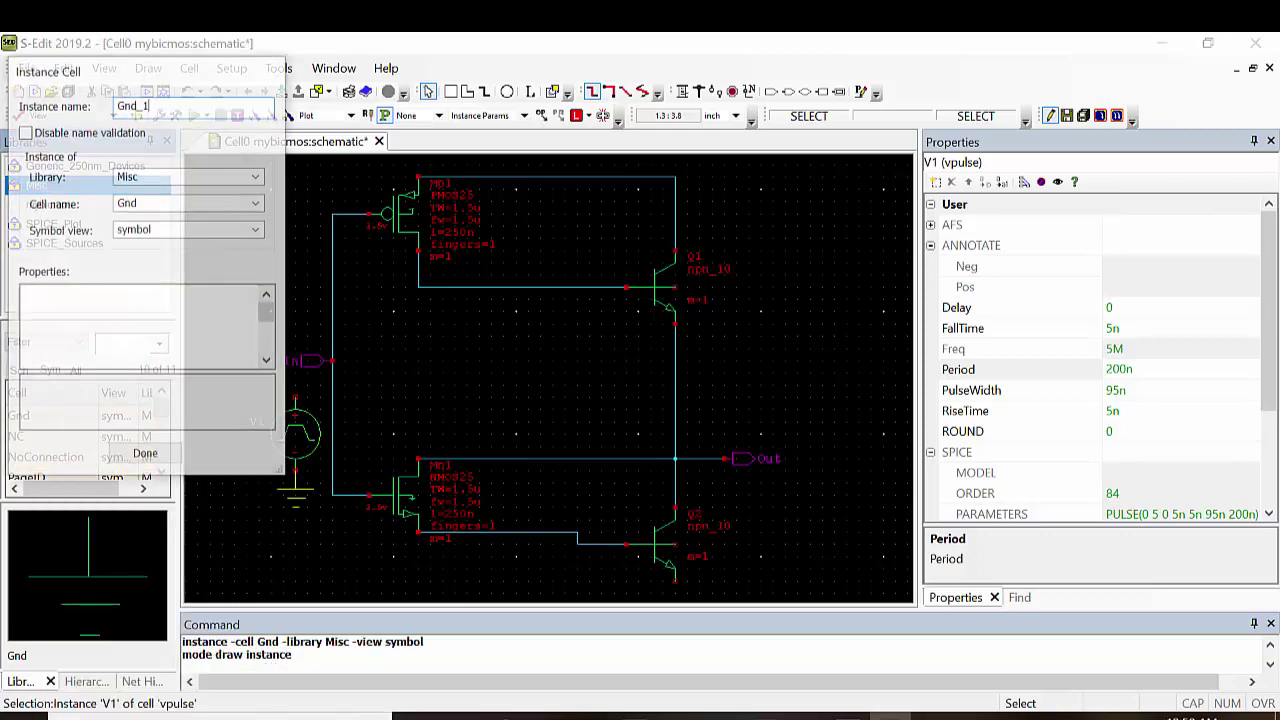
left_click(296, 486)
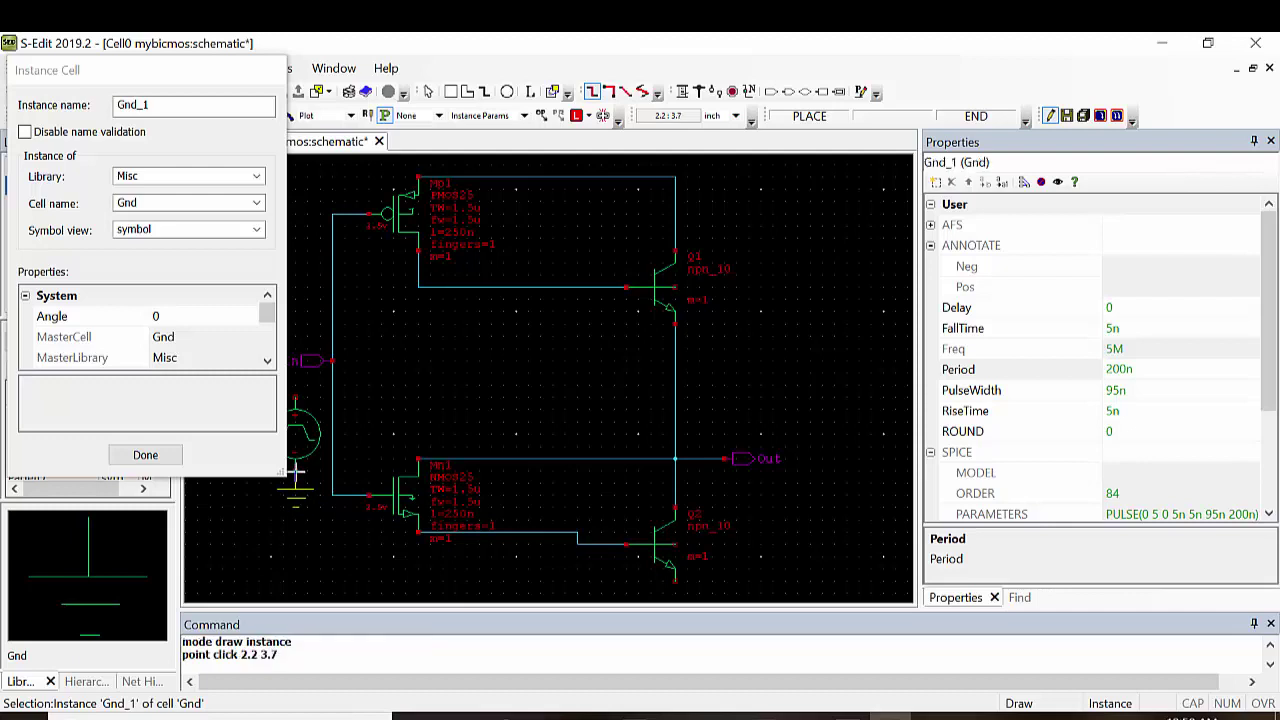
left_click(676, 596)
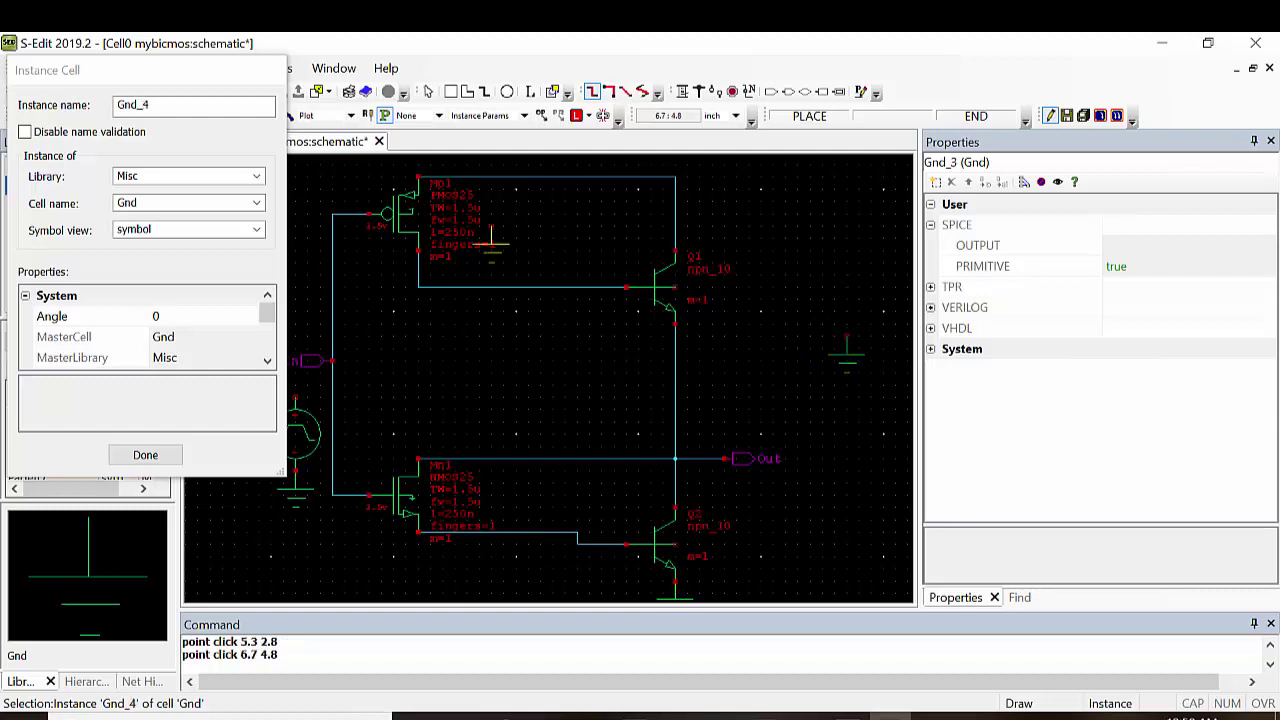
Place Vdd symbols on the top supply wire and on the right.
left_click(258, 203)
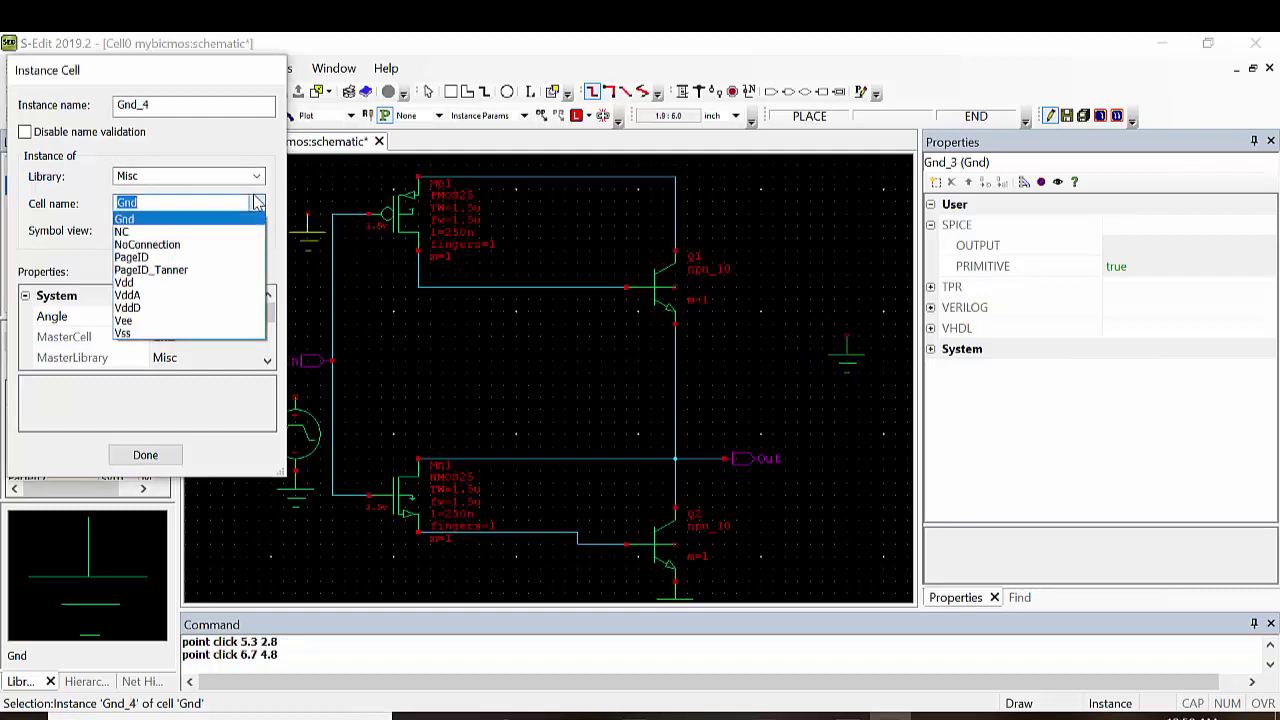
left_click(124, 283)
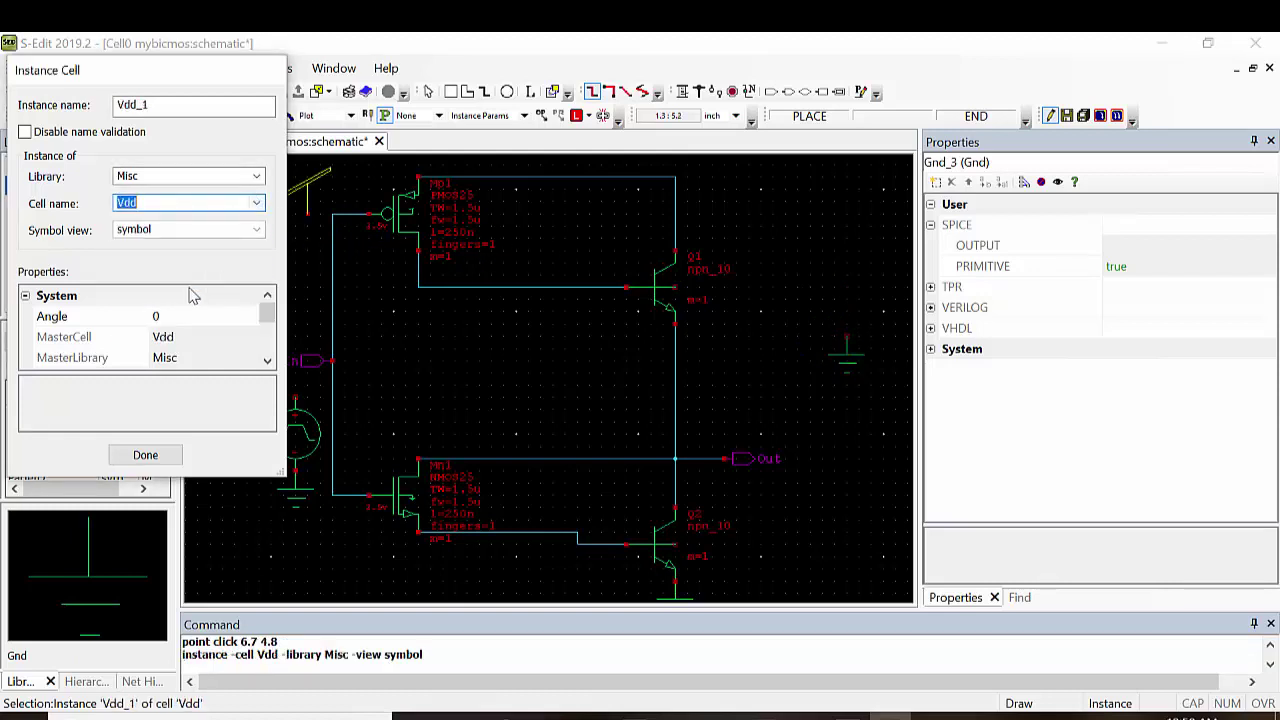
left_click(516, 178)
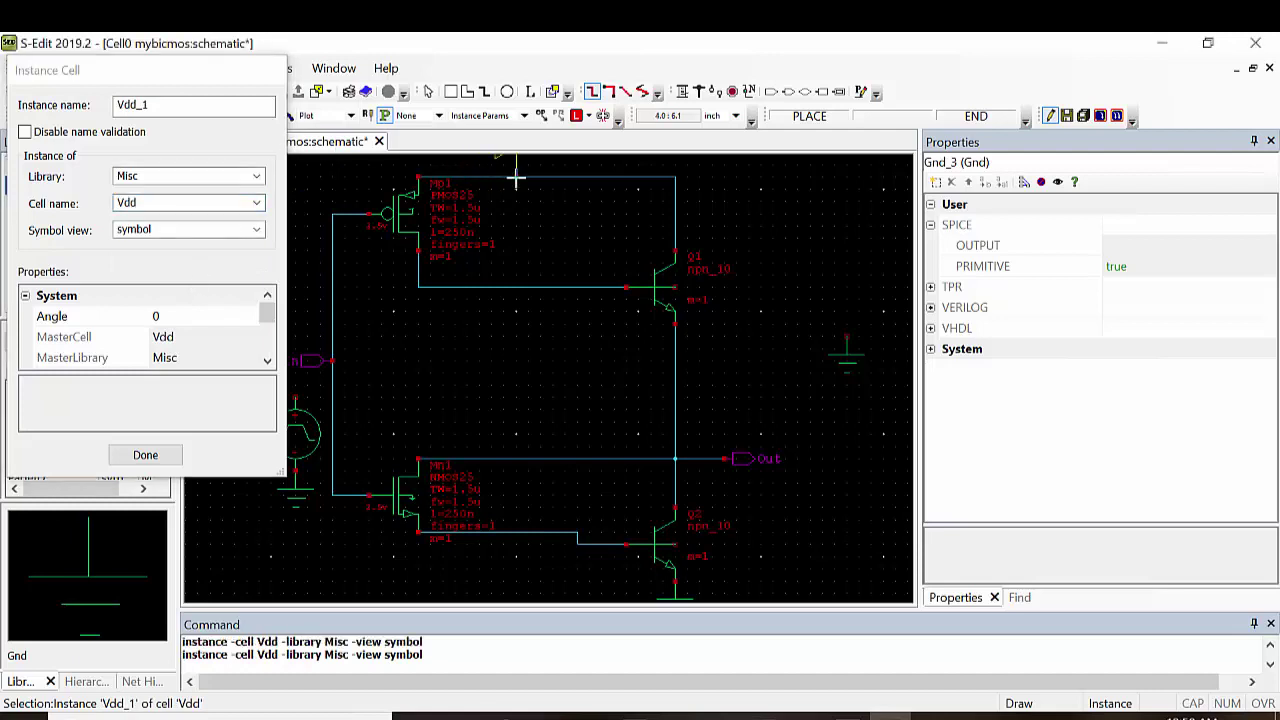
left_click(846, 263)
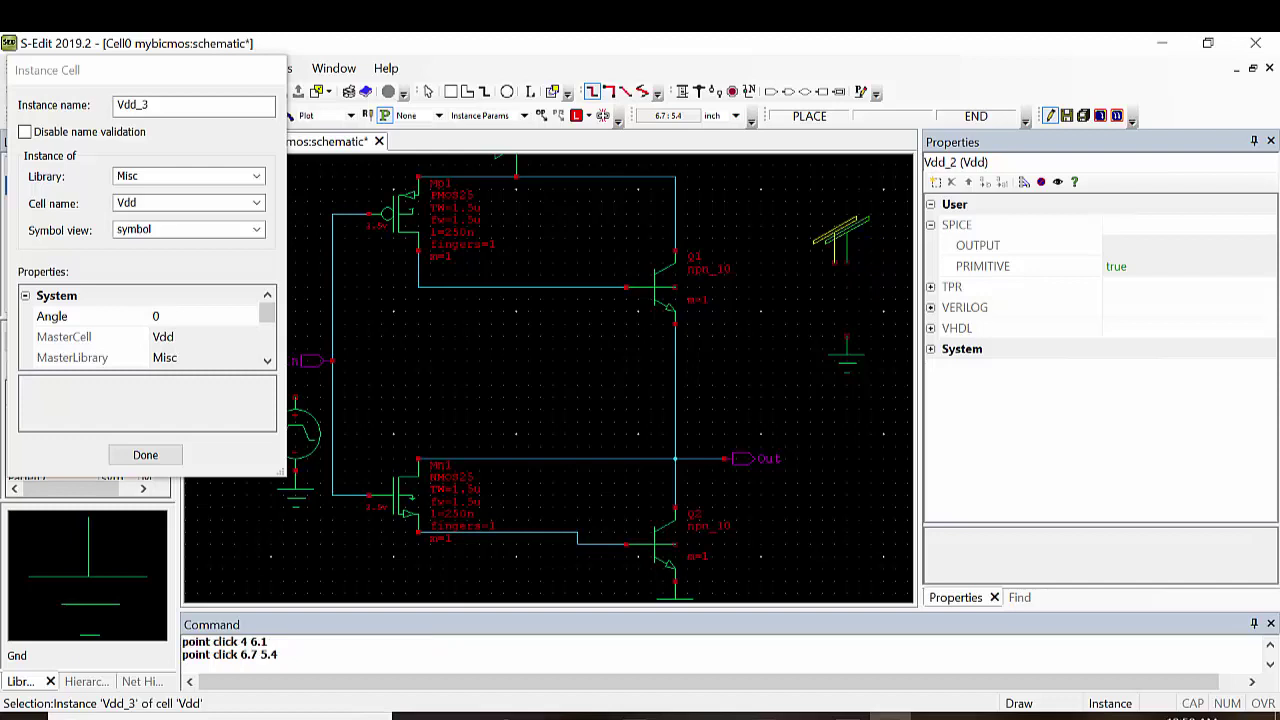
left_click(135, 456)
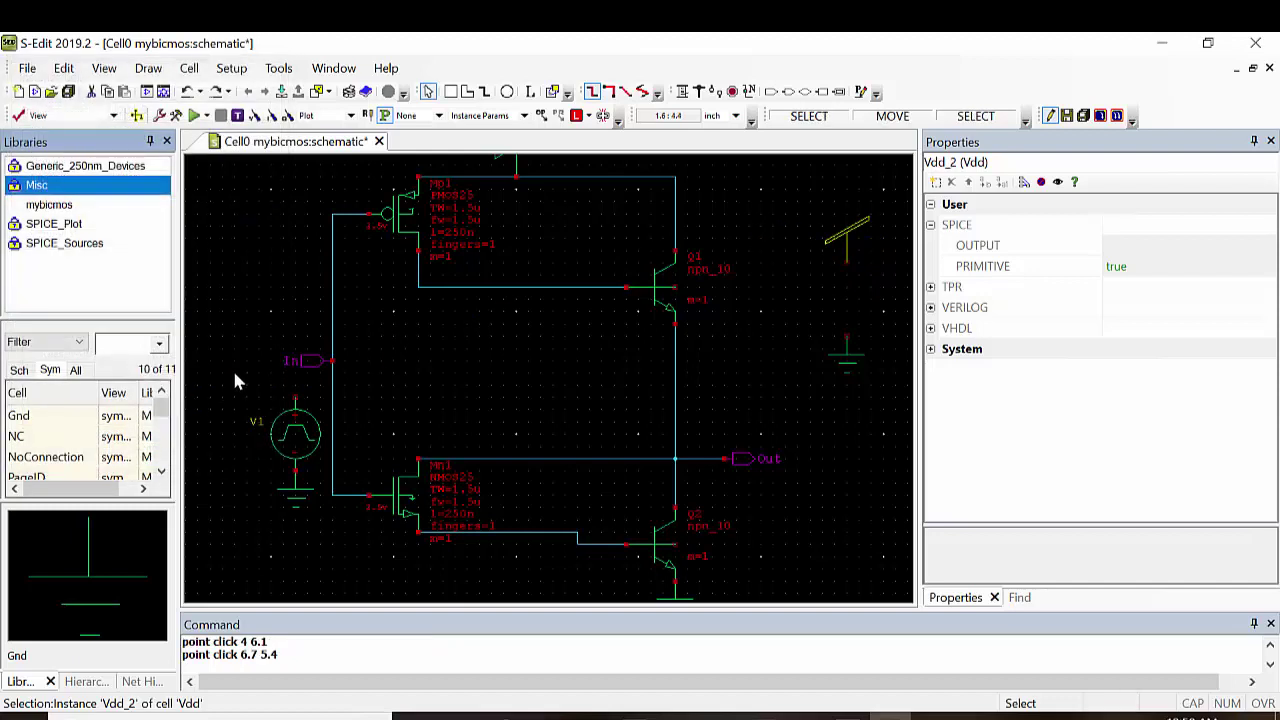
Move the In port to V1's positive terminal.
left_click(310, 366)
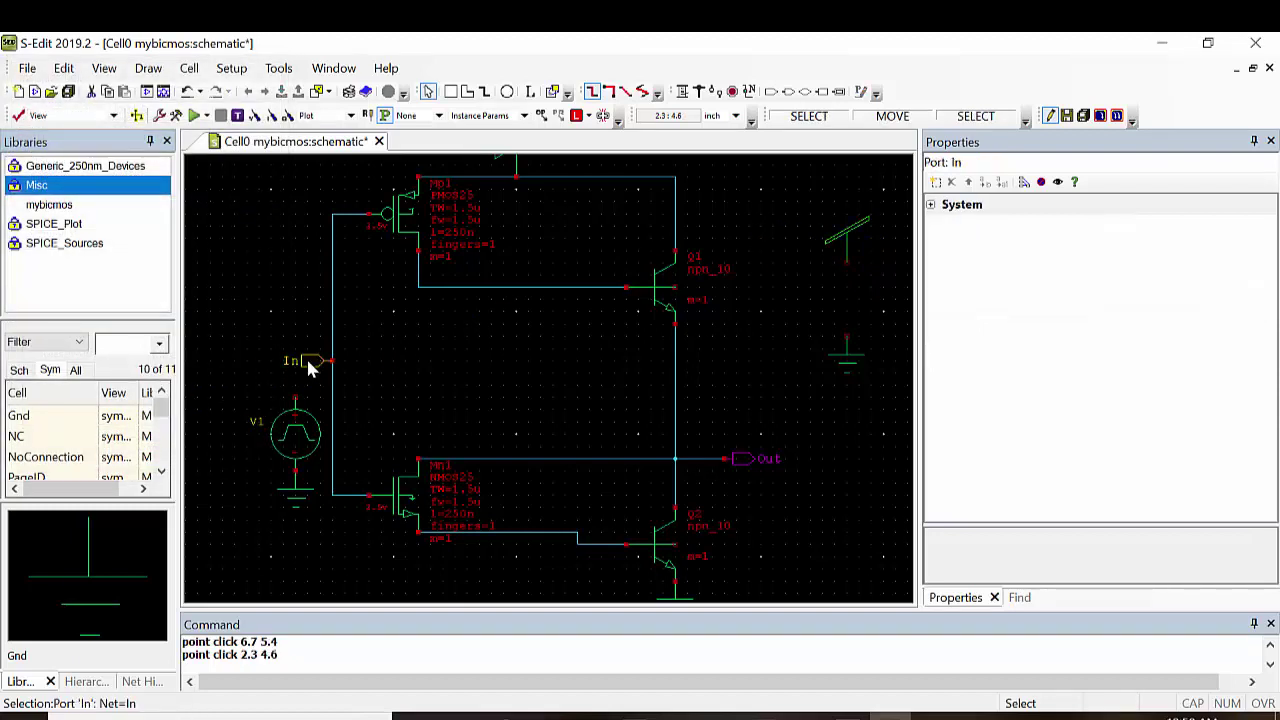
key("ctrl+x")
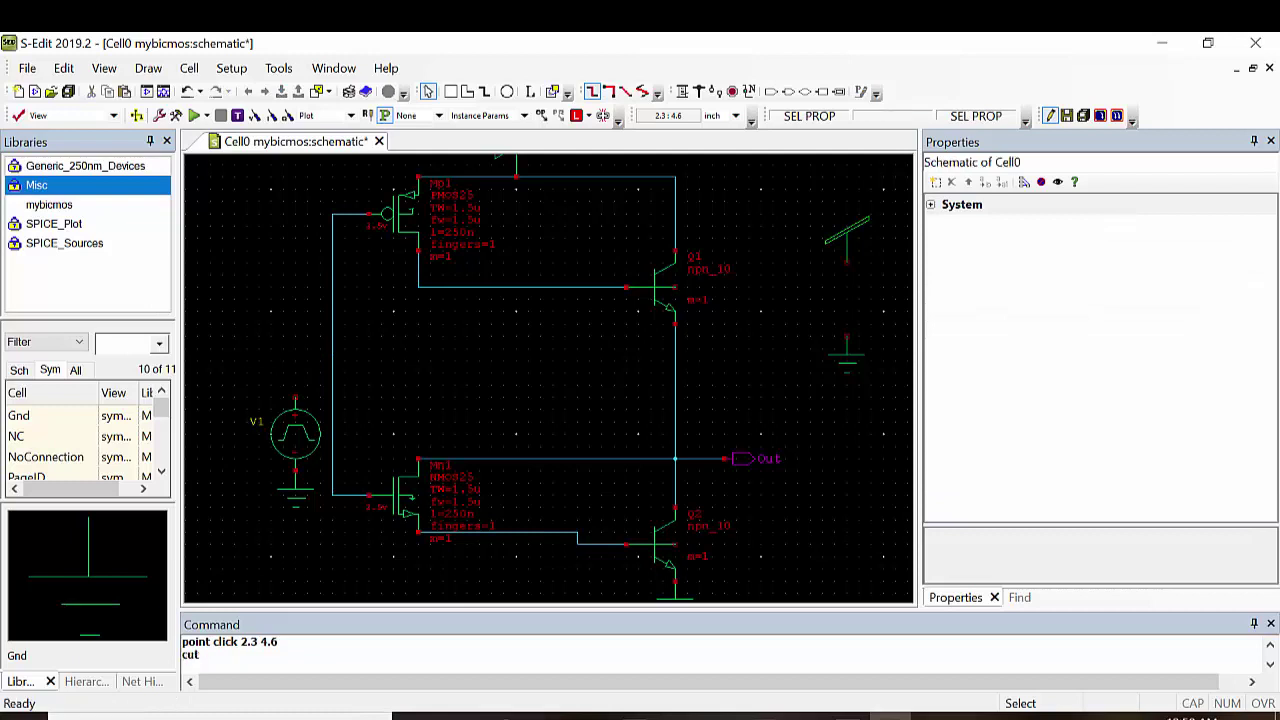
key("ctrl+v")
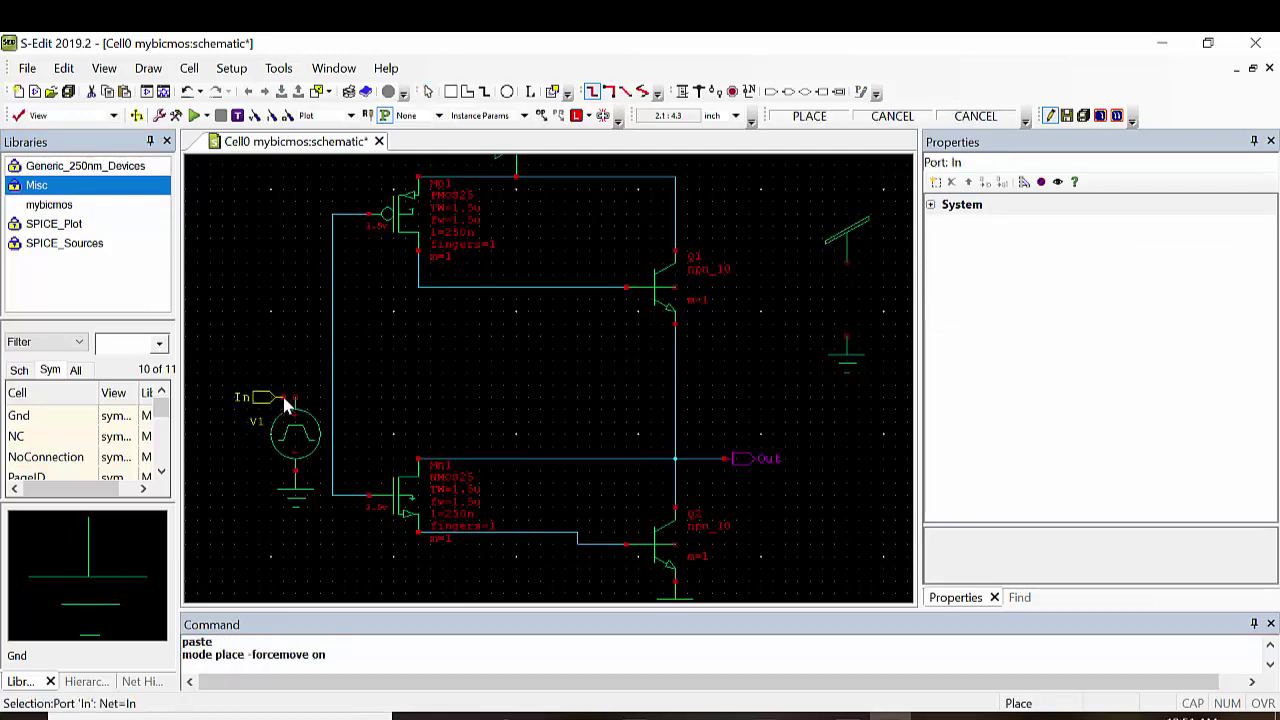
left_click(284, 403)
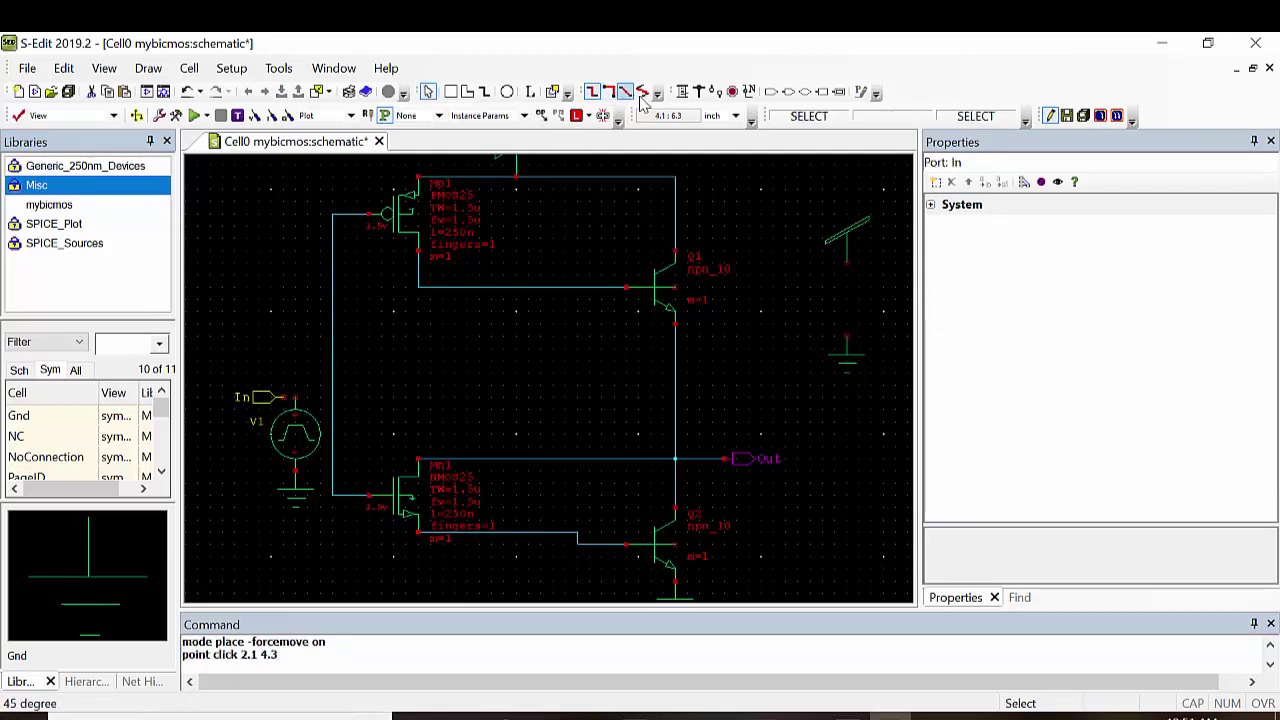
Wire the In port across to the vertical gate input line.
left_click(682, 91)
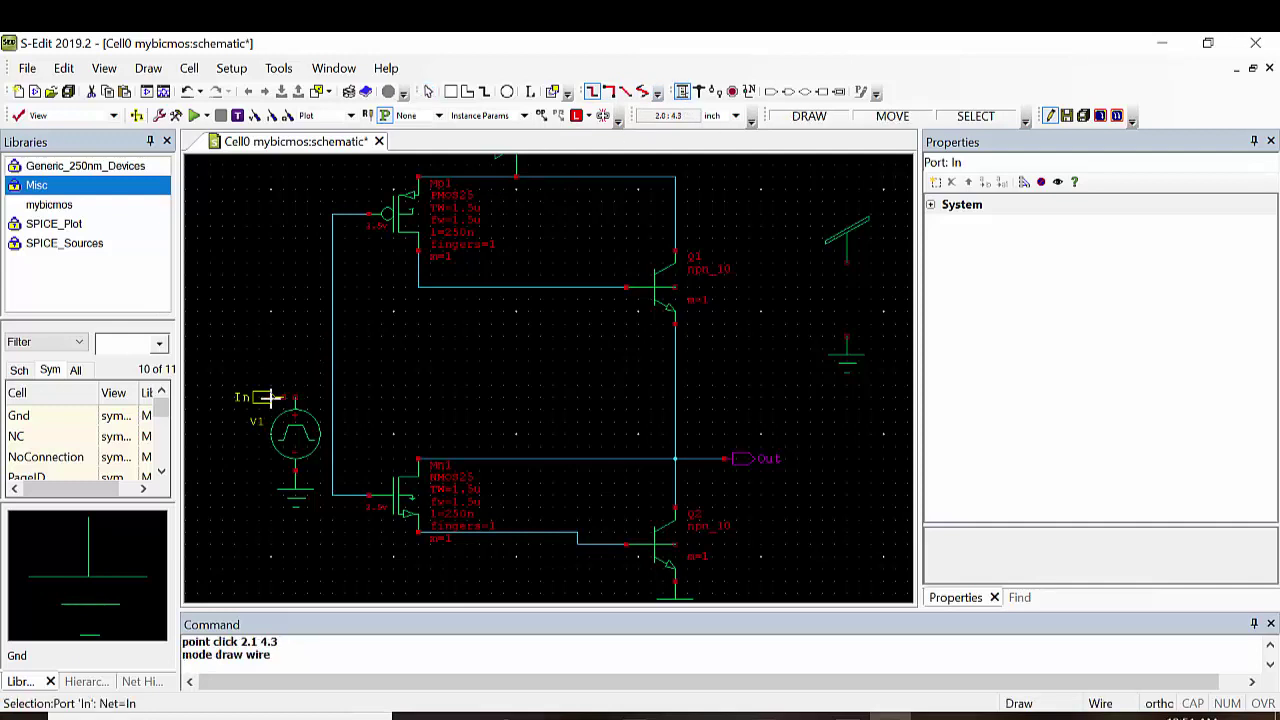
left_click_drag(284, 397, 332, 397)
left_click(332, 397)
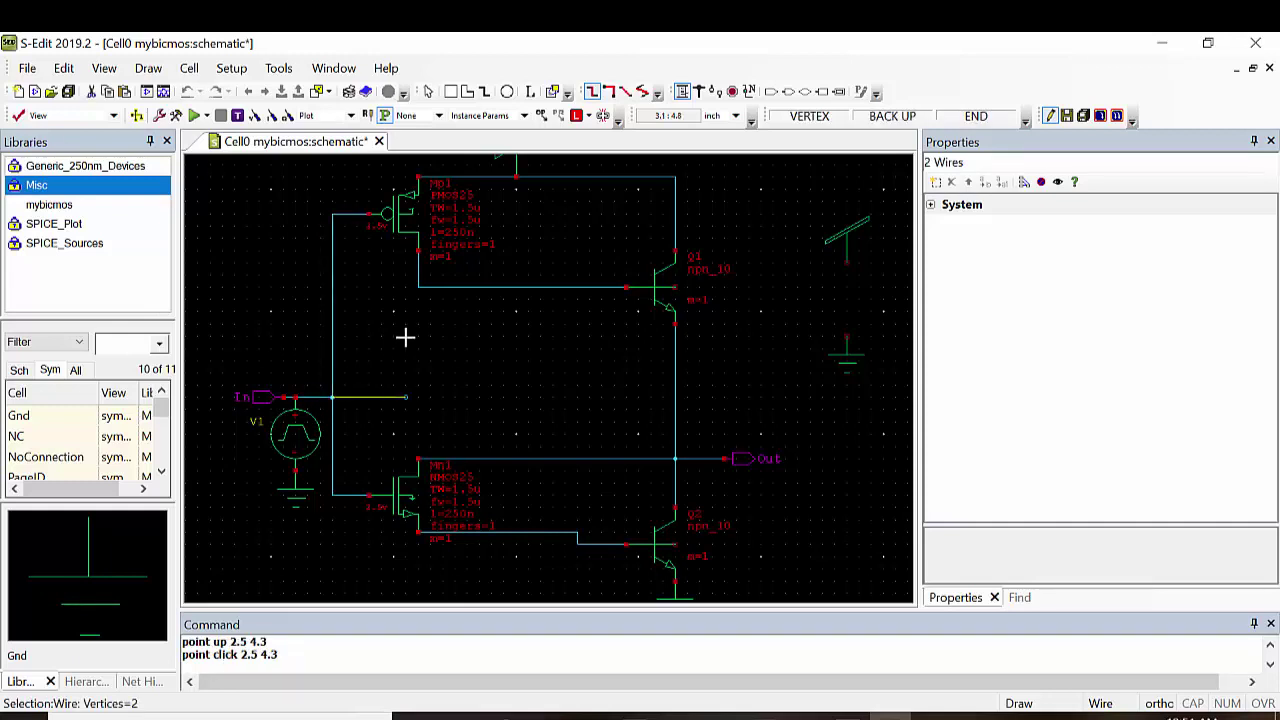
key("Escape")
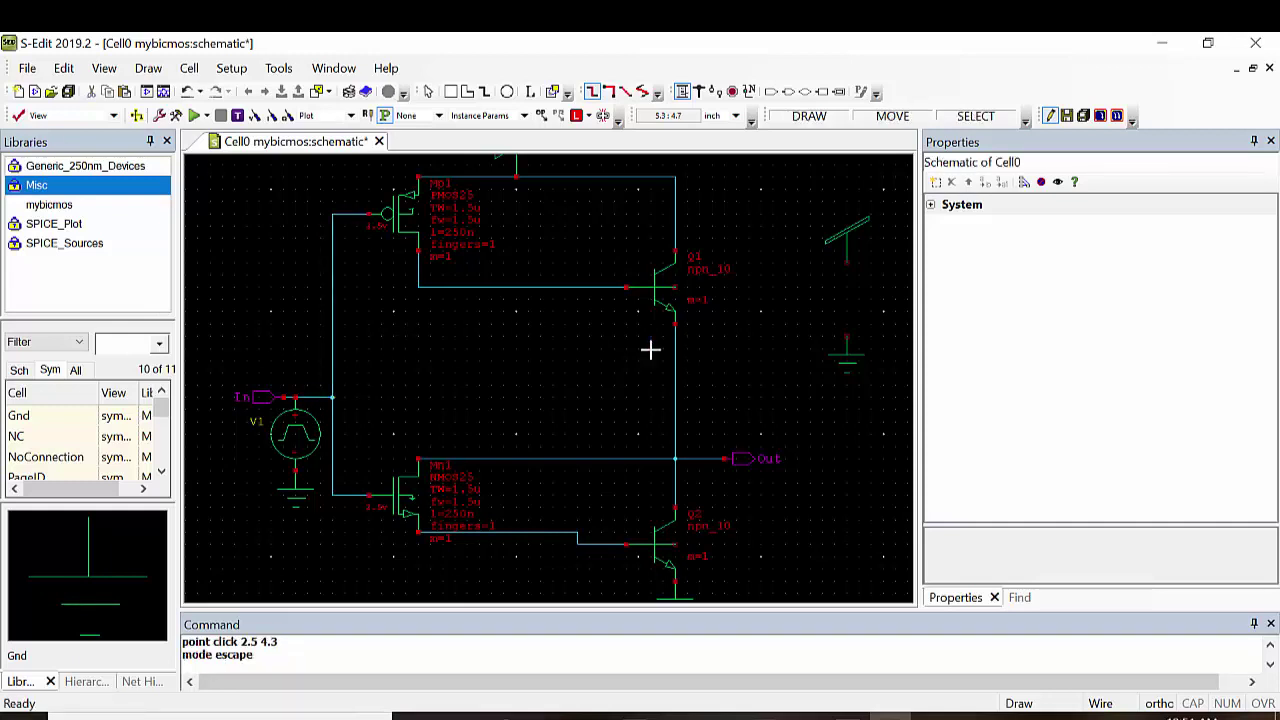
left_click(98, 249)
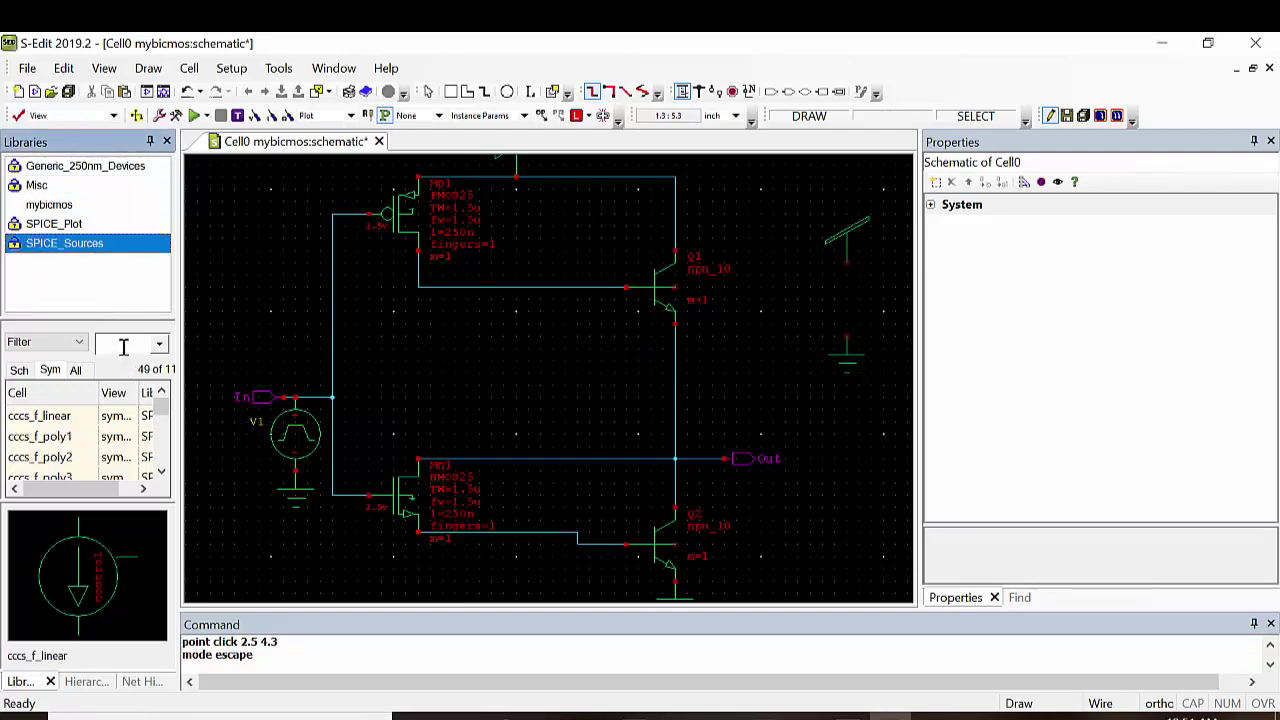
Place a 5 V vdc source V2 on the right, above the ground symbol.
type("v")
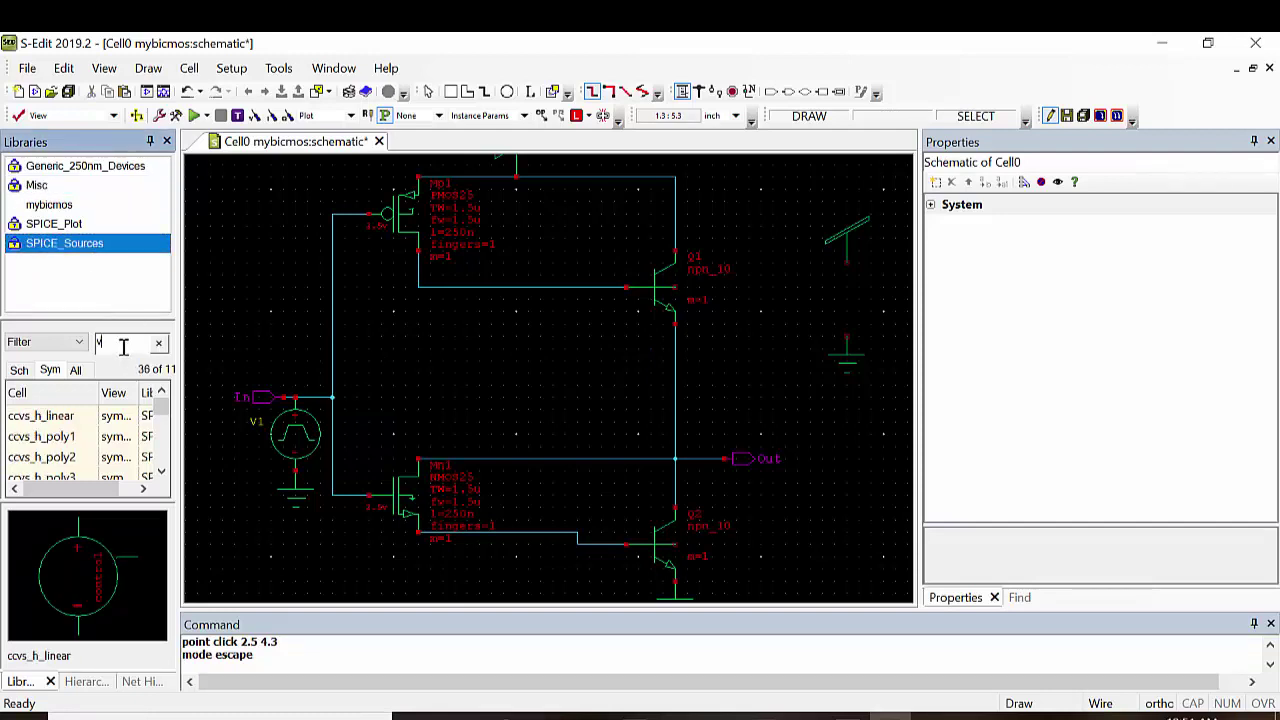
type("dc")
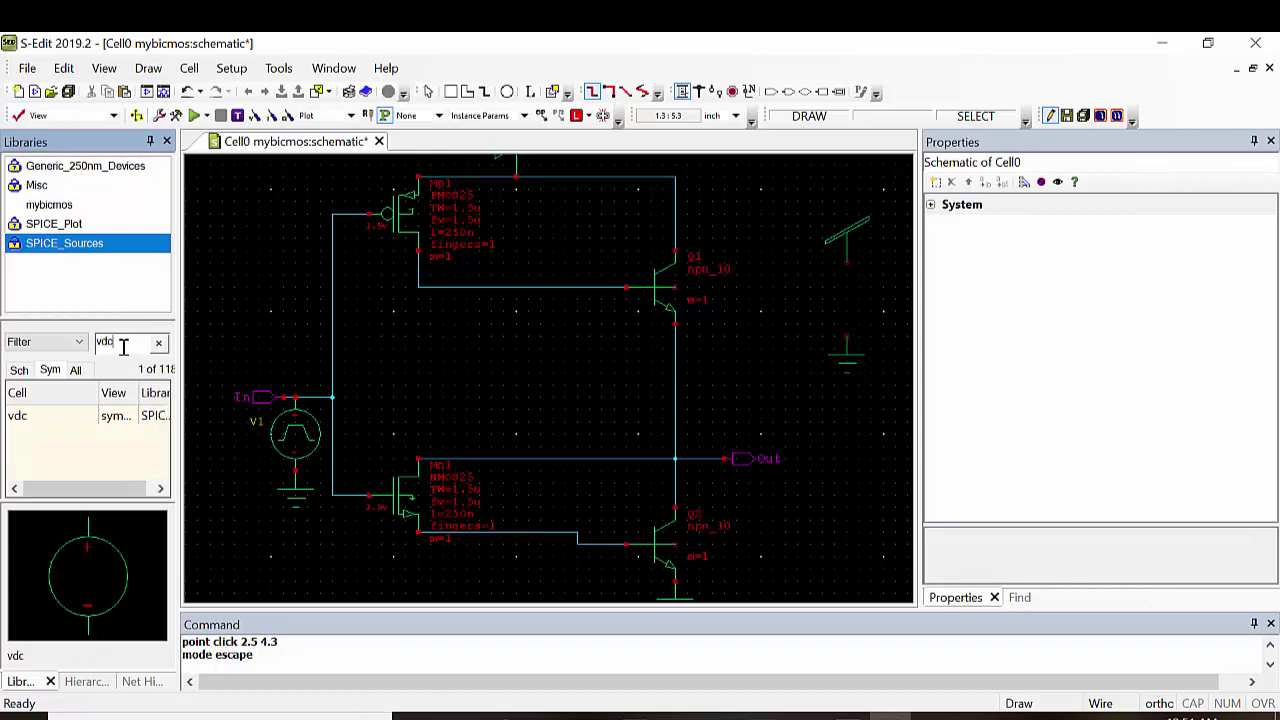
right_click(25, 423)
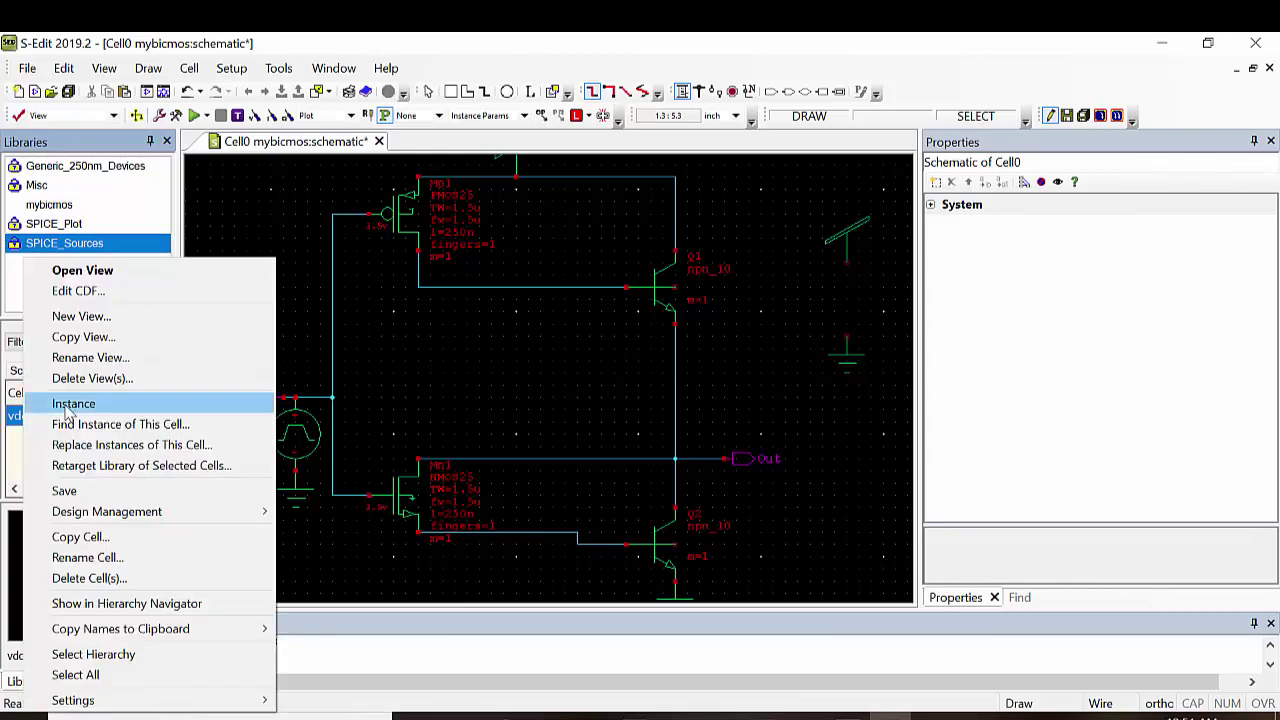
left_click(65, 406)
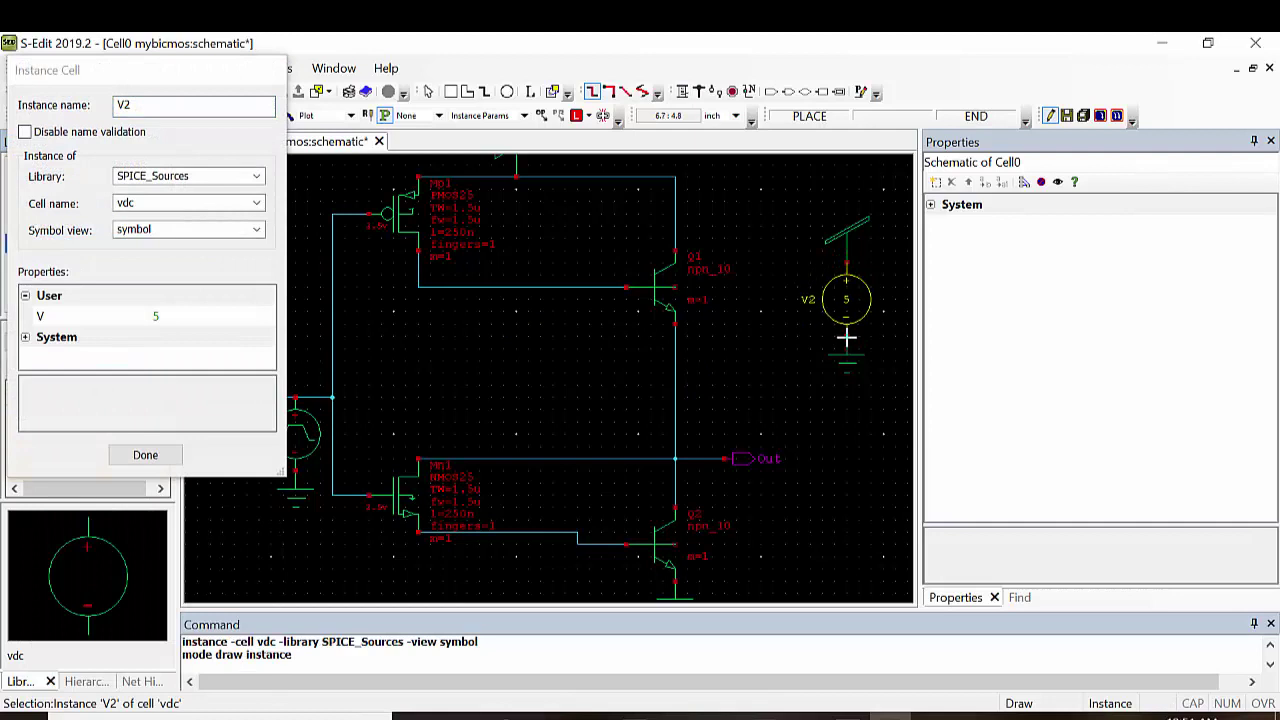
left_click(846, 338)
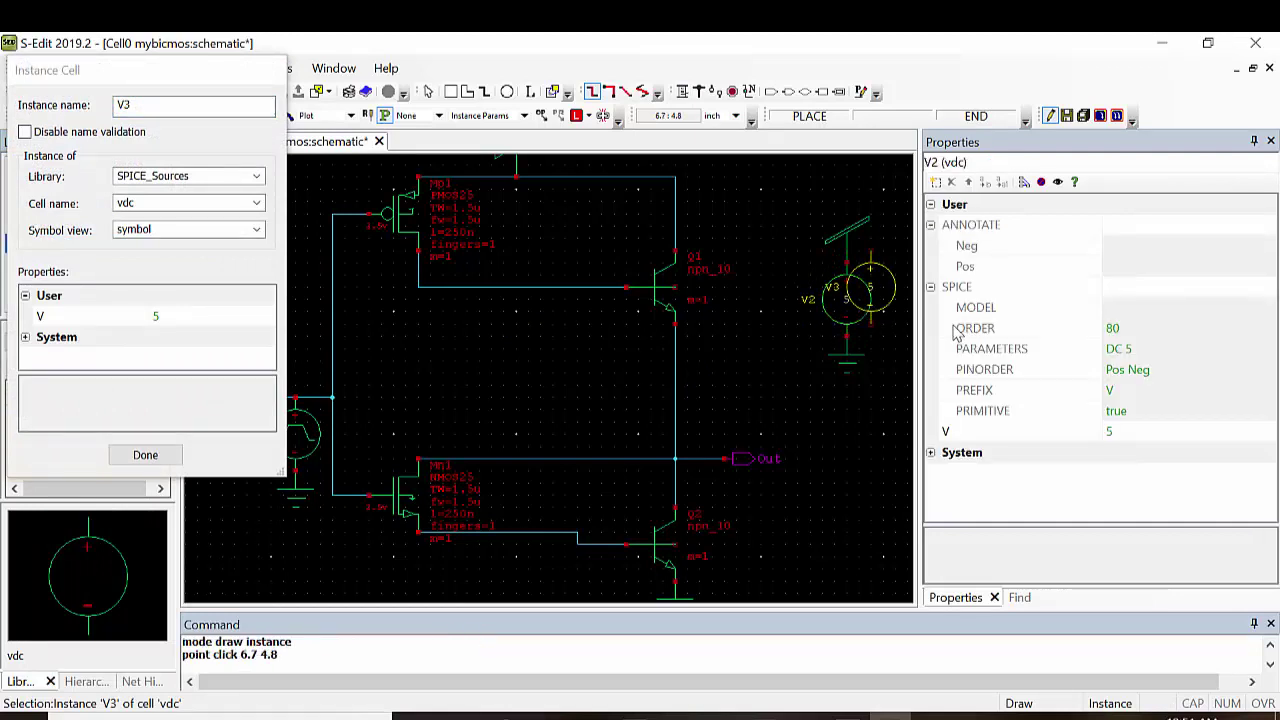
key("Escape")
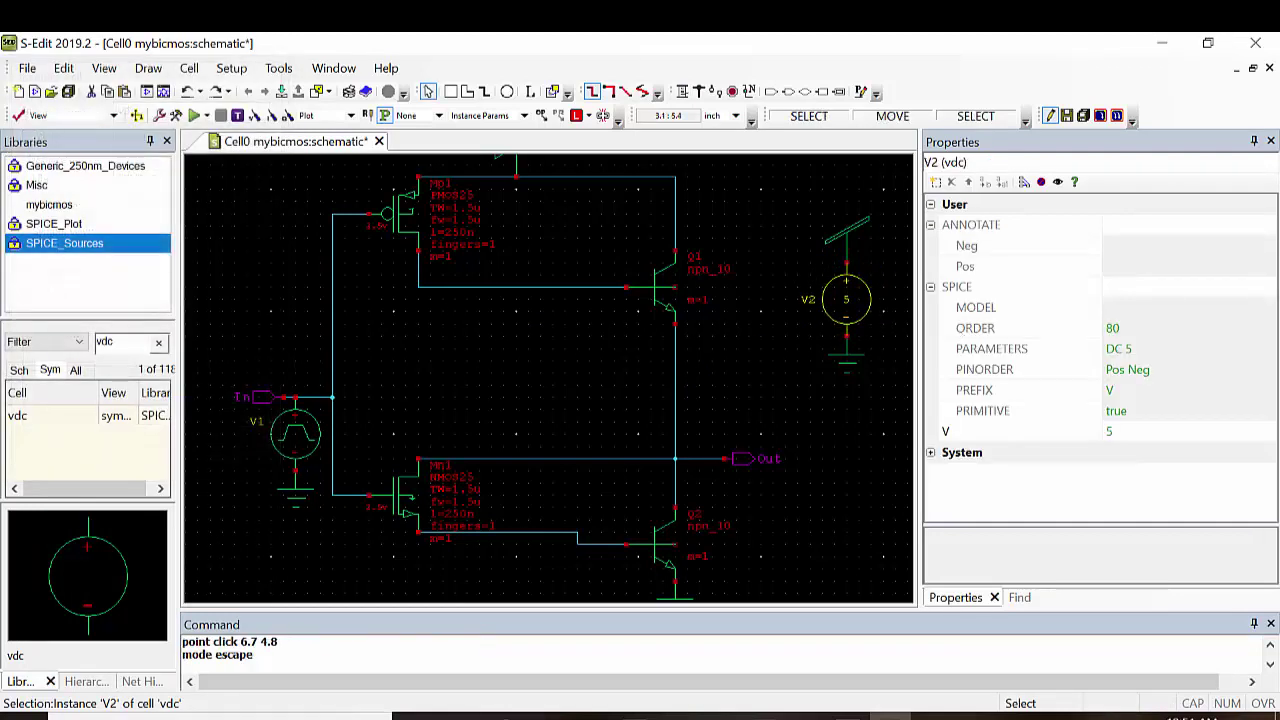
left_click(60, 224)
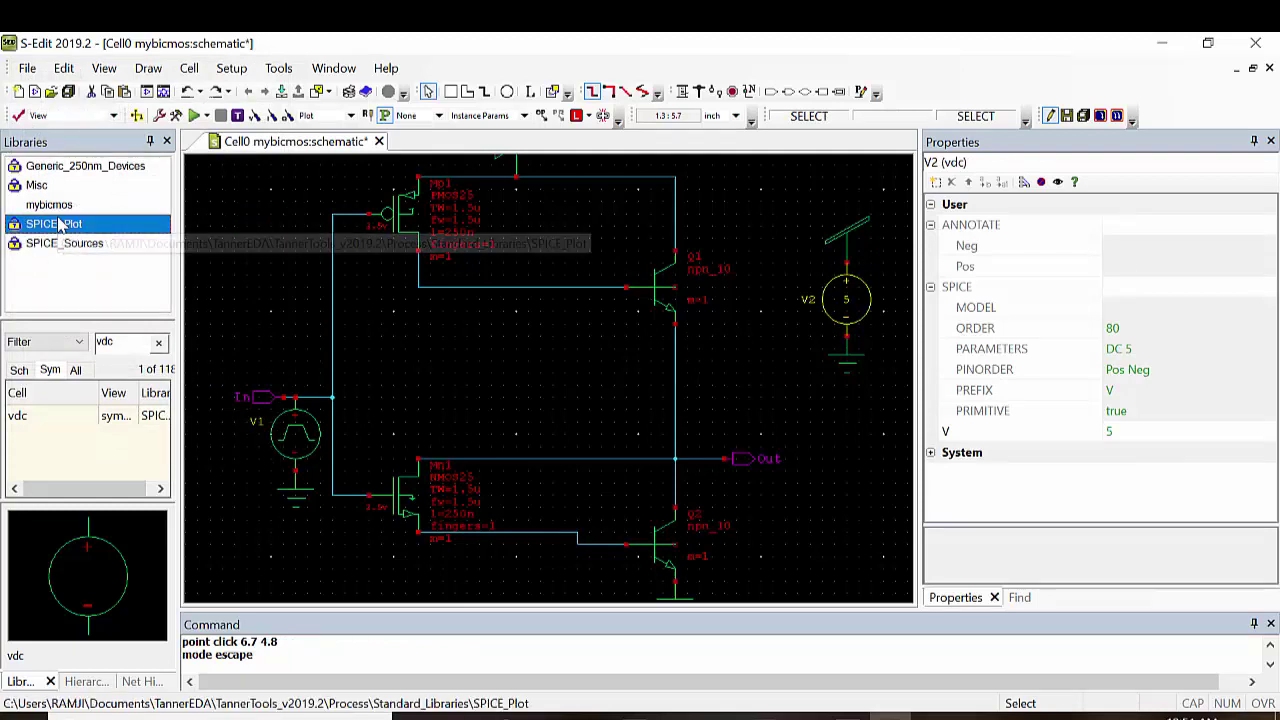
Place two rotated V_VoltagePrint probes from SPICE_Plot on the In and Out nodes.
left_click(159, 344)
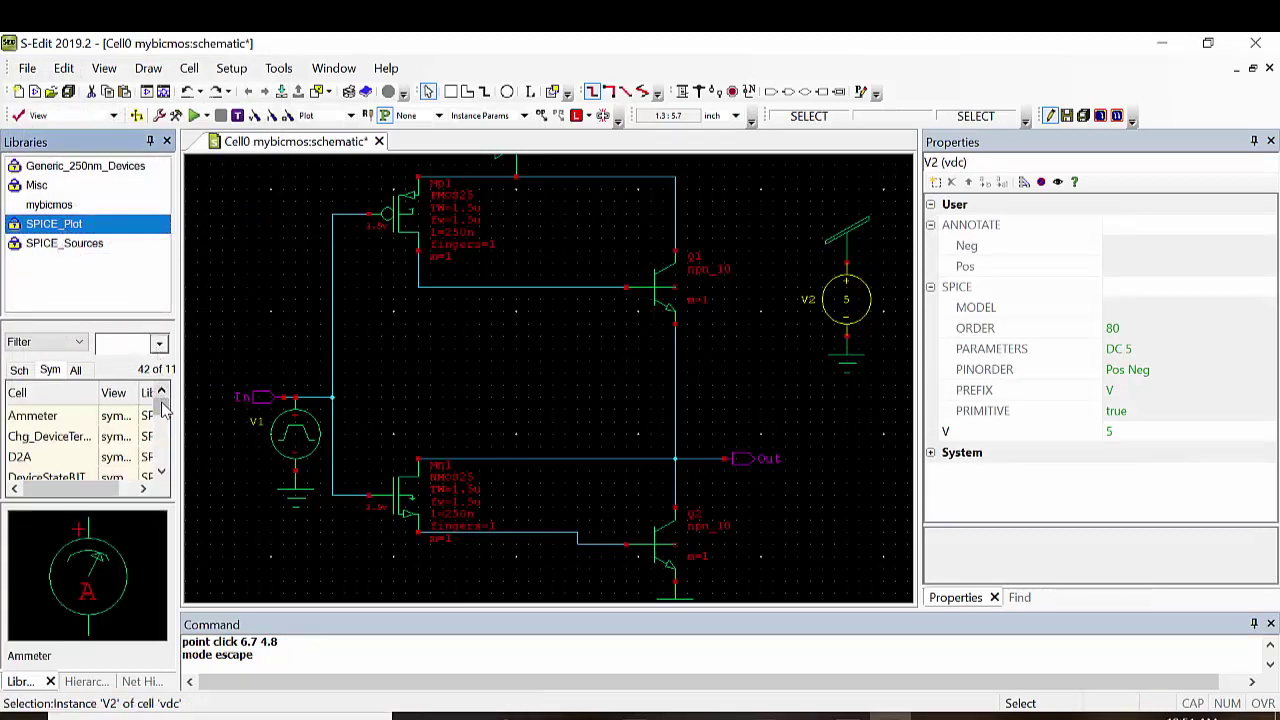
left_click_drag(161, 402, 172, 482)
left_click(53, 457)
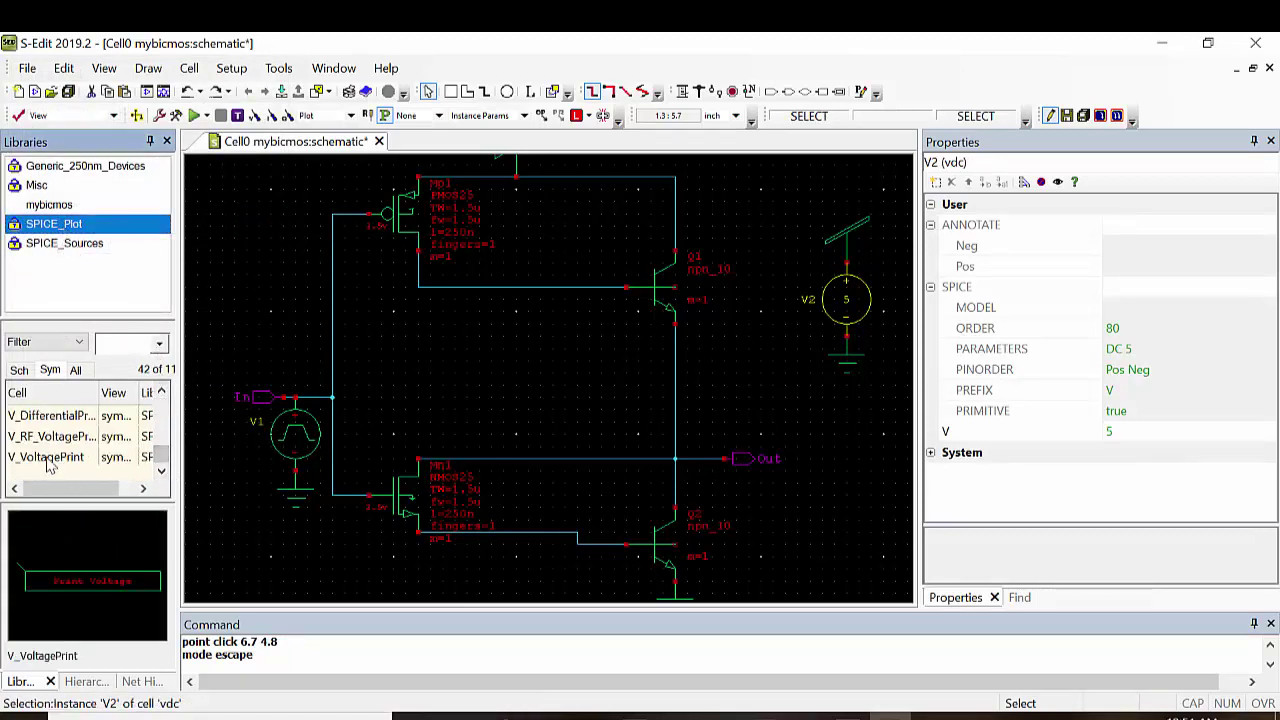
right_click(53, 458)
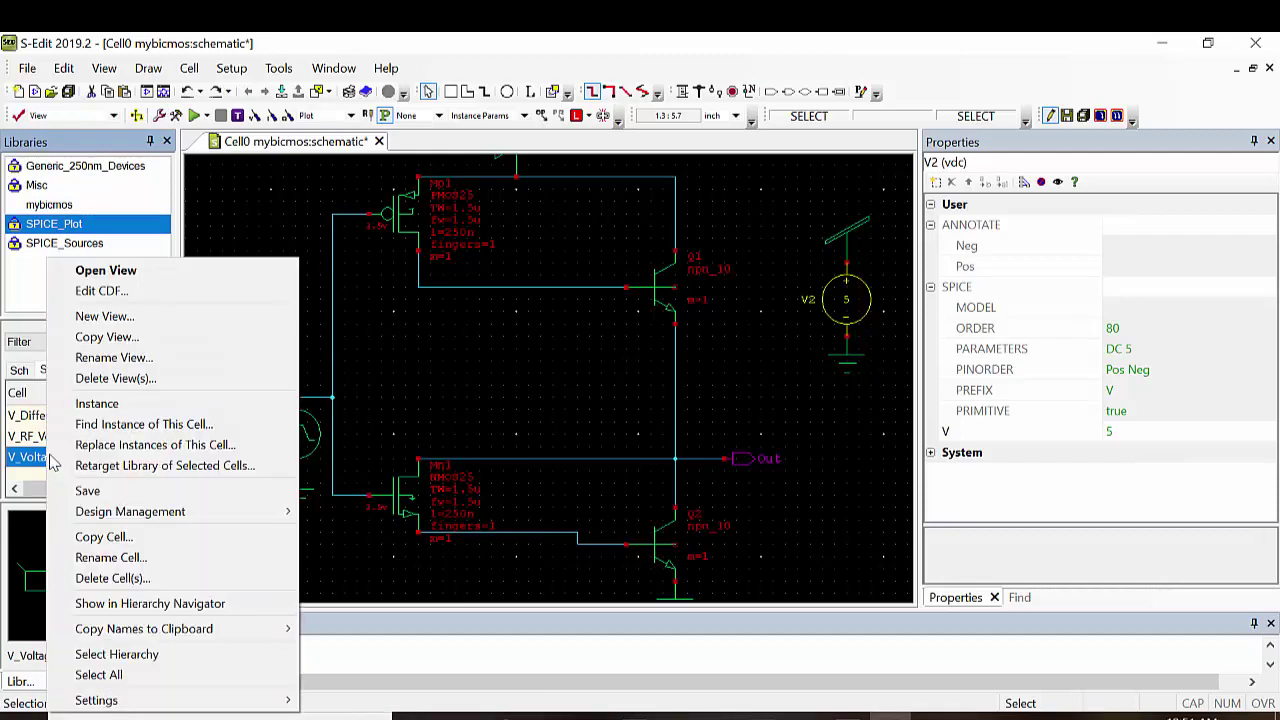
left_click(97, 403)
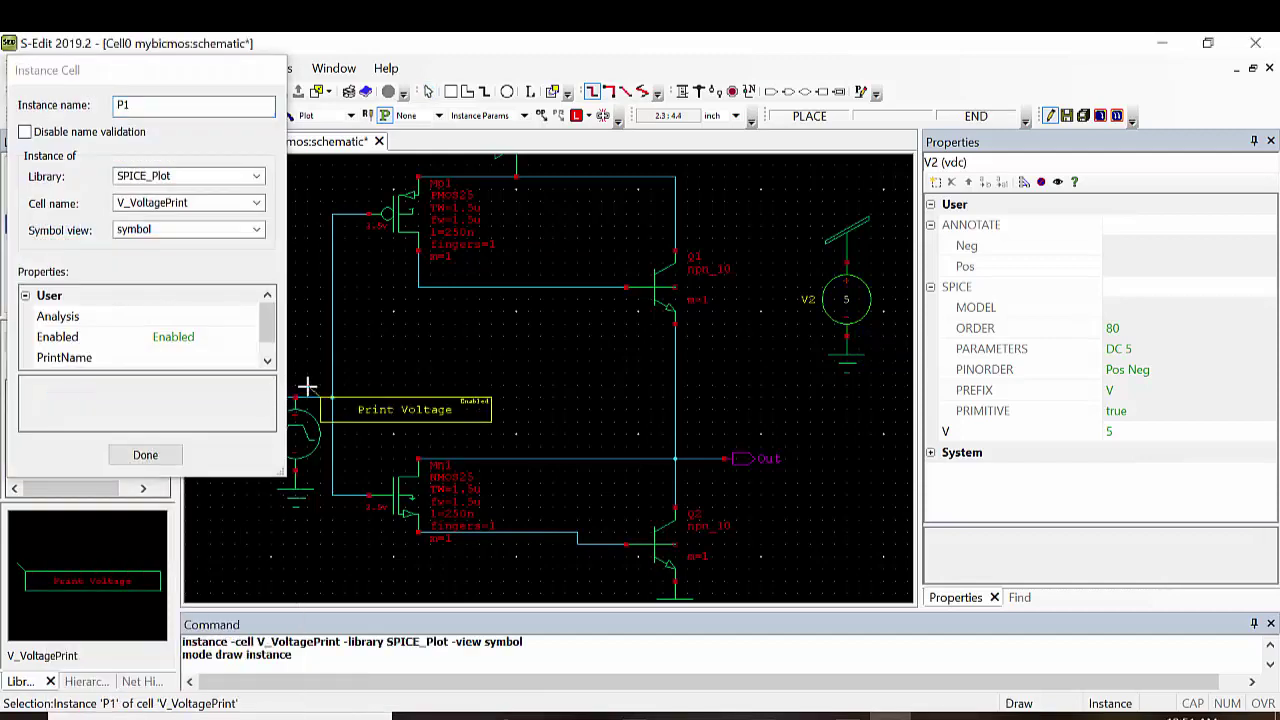
key("r")
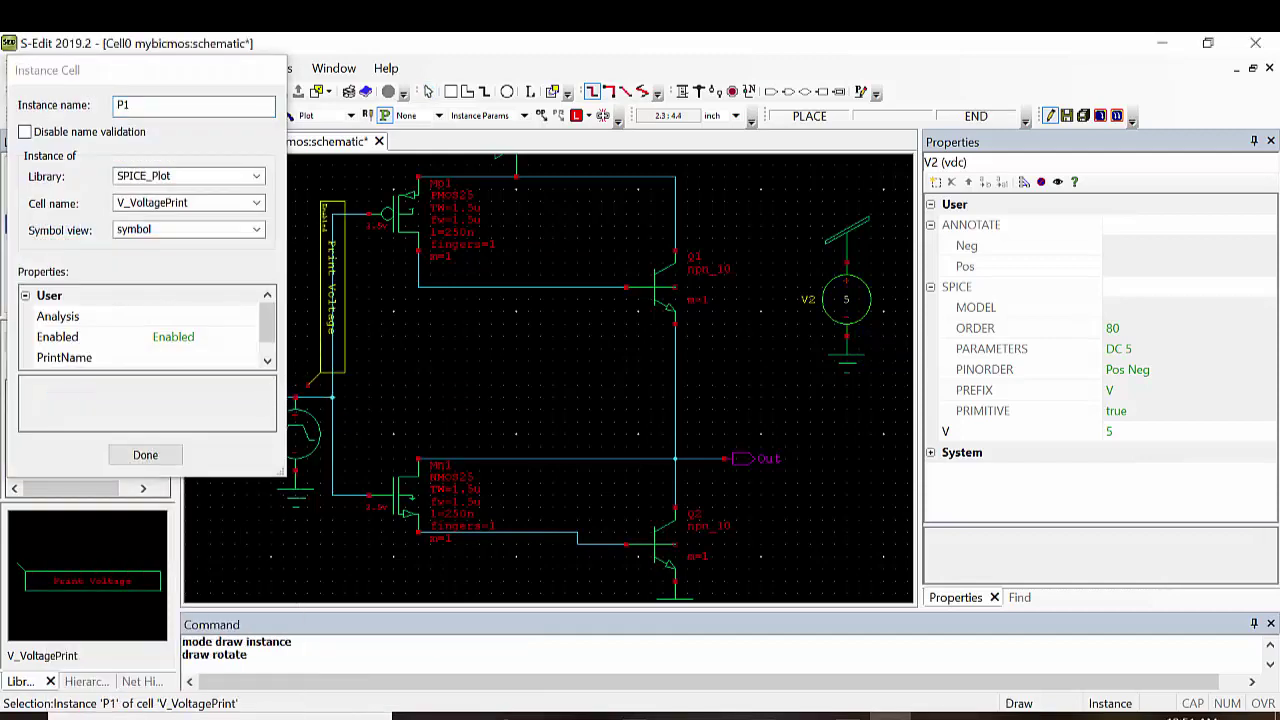
left_click(307, 398)
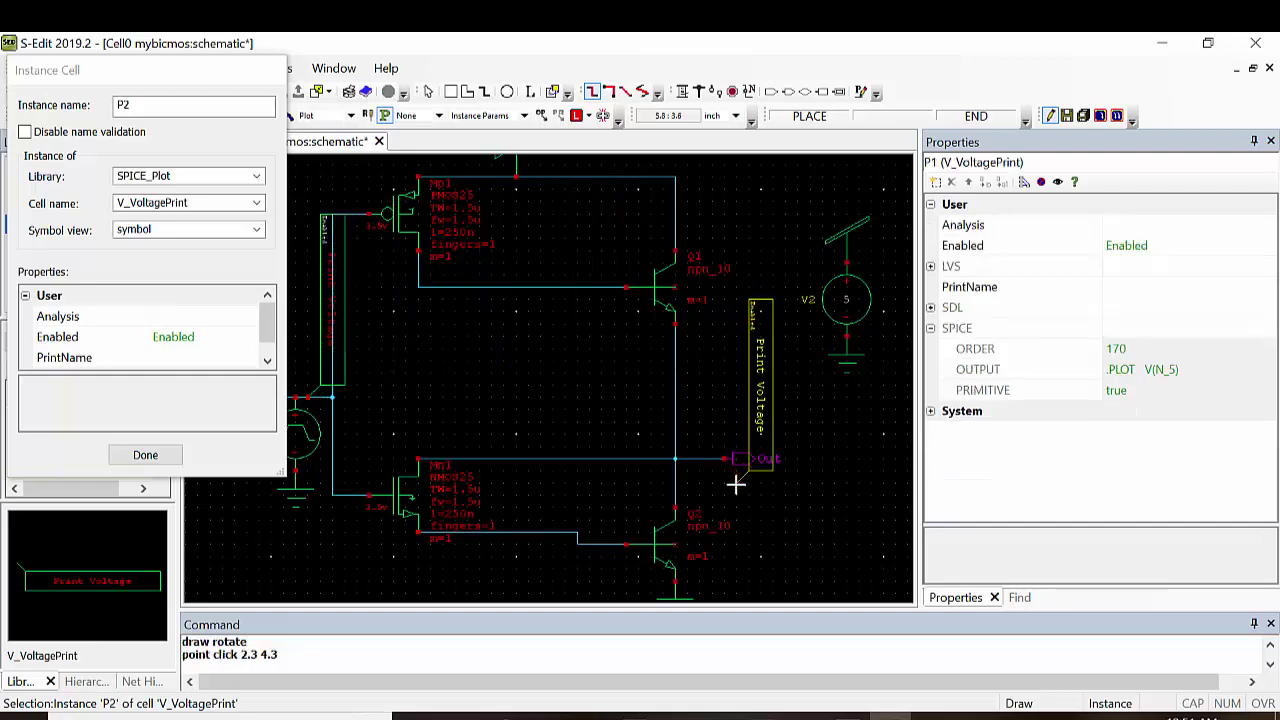
left_click(699, 459)
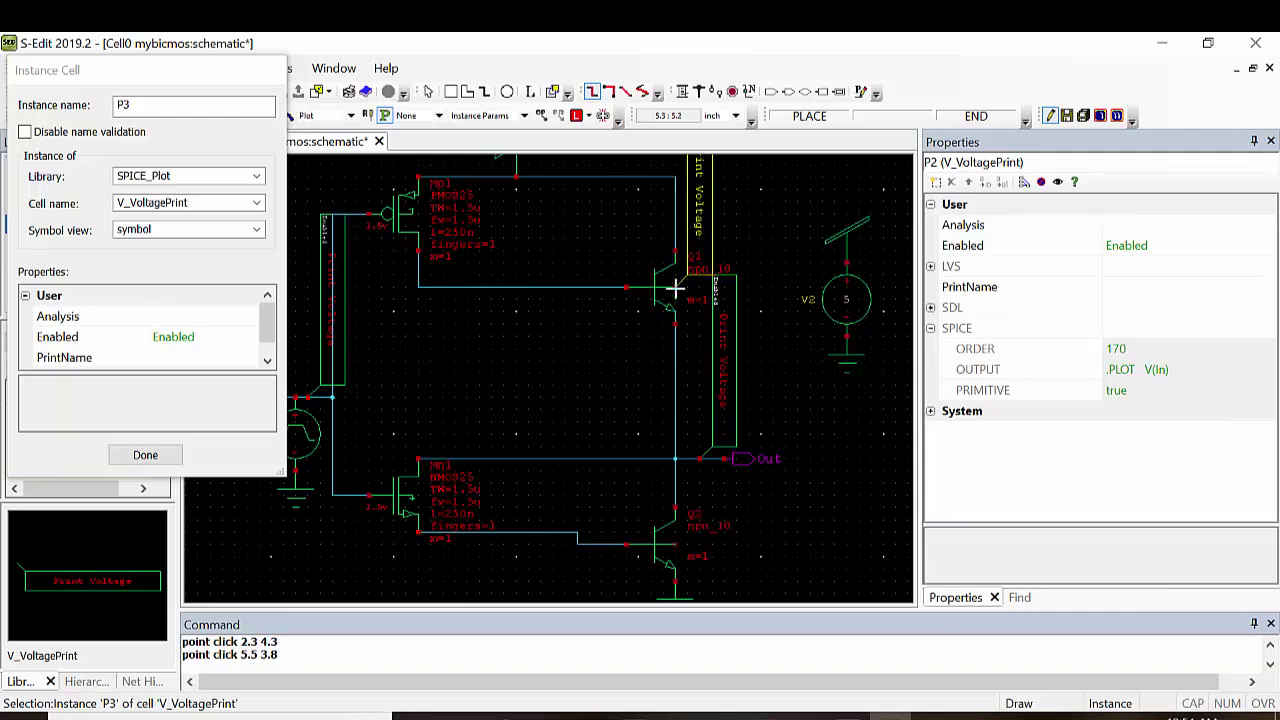
left_click(140, 456)
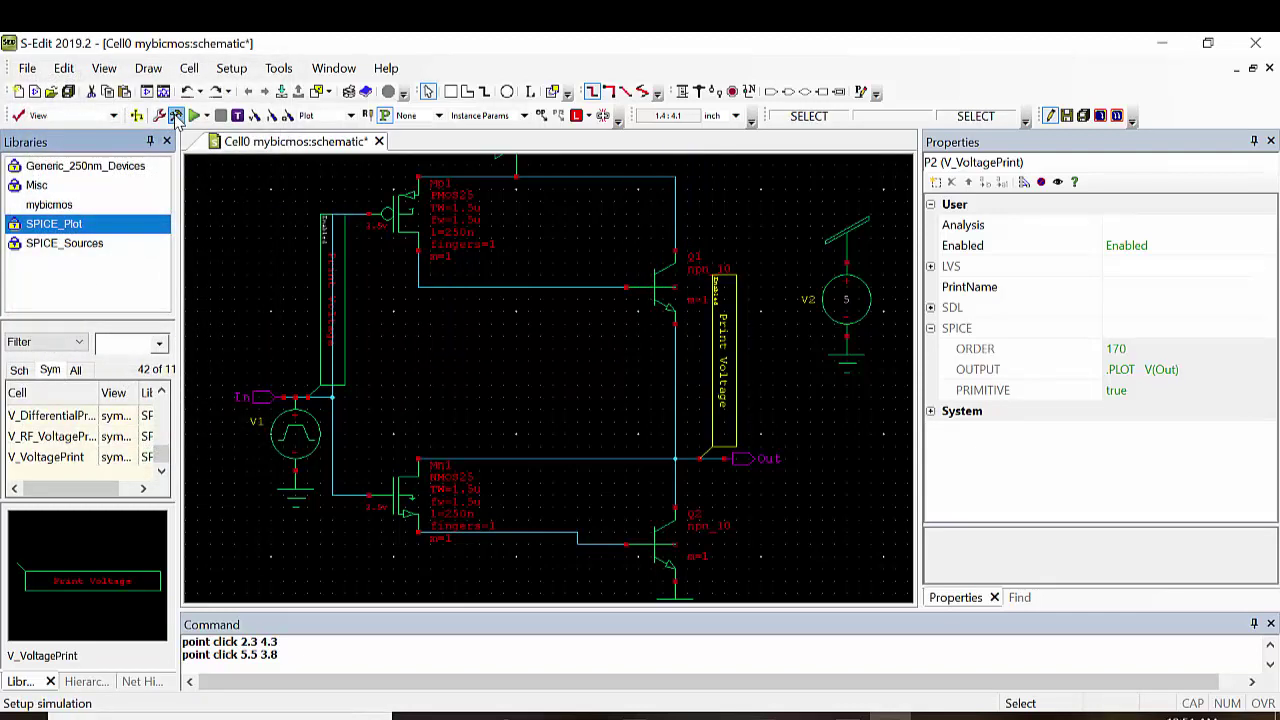
Enable transient analysis in the SPICE setup with a 400n stop time.
left_click(175, 117)
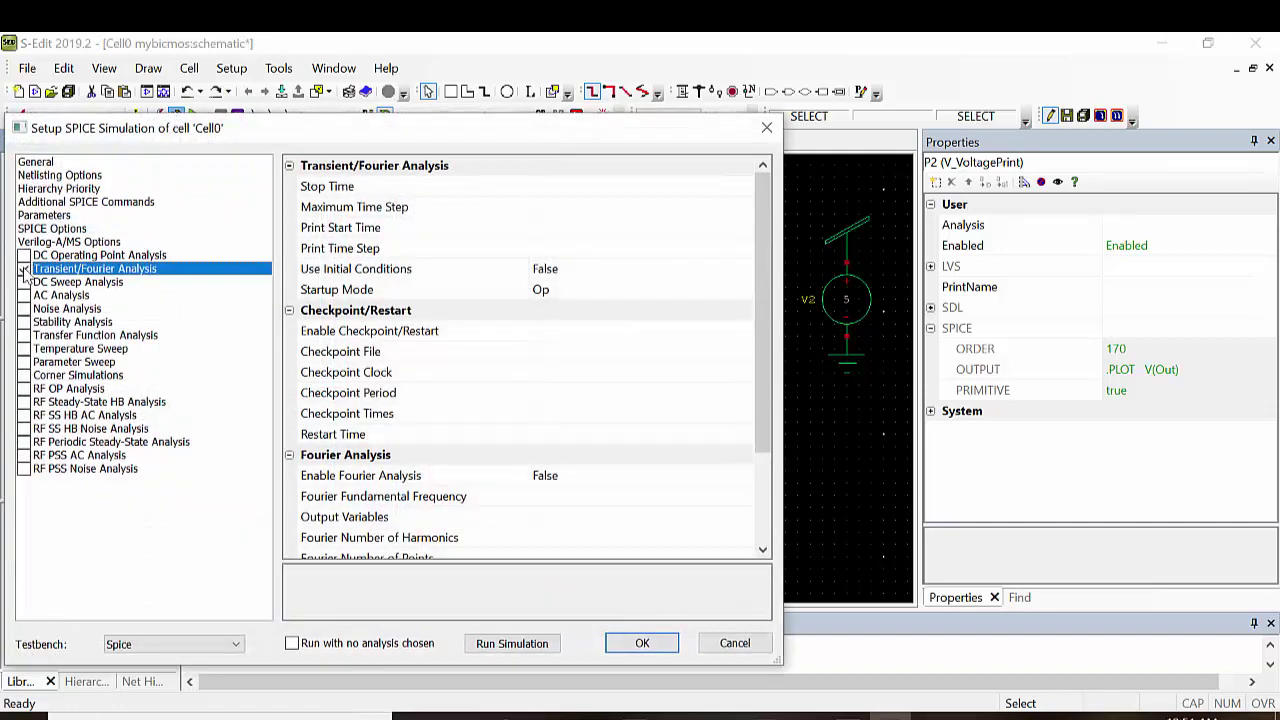
left_click(548, 189)
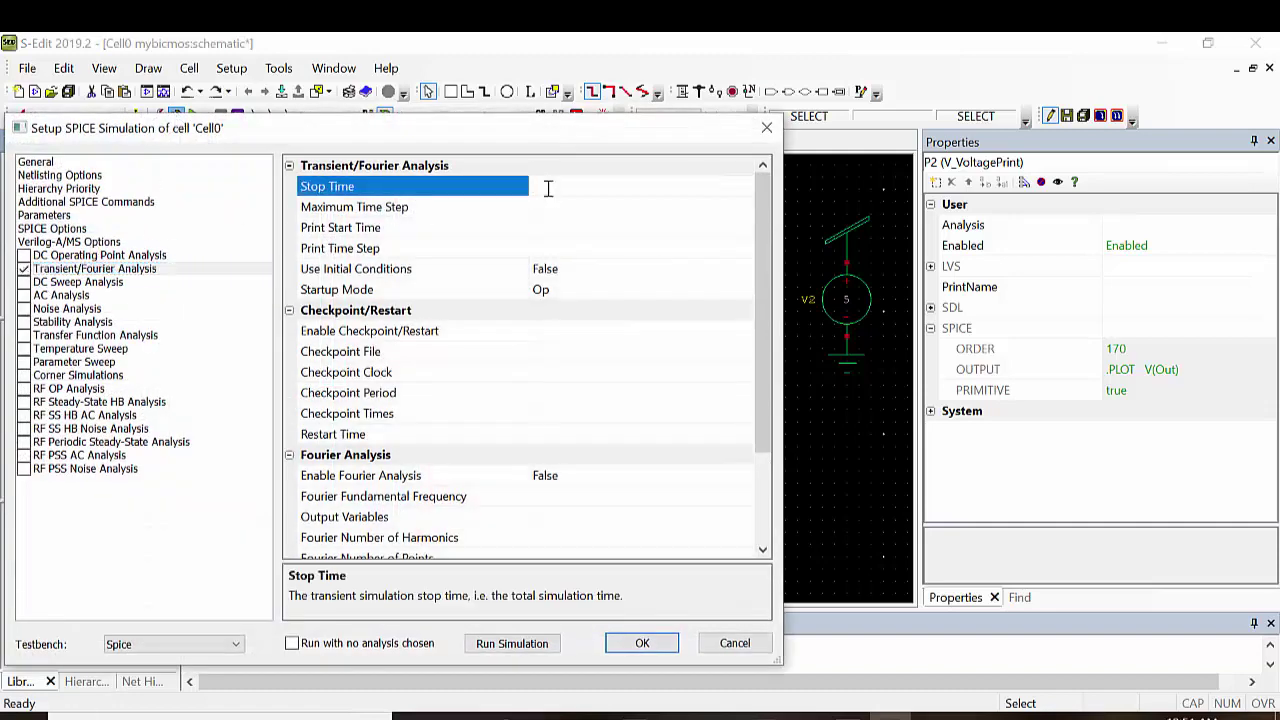
key("BackSpace")
Set the model library file to Generic_250nm.lib with the tt corner.
left_click(45, 164)
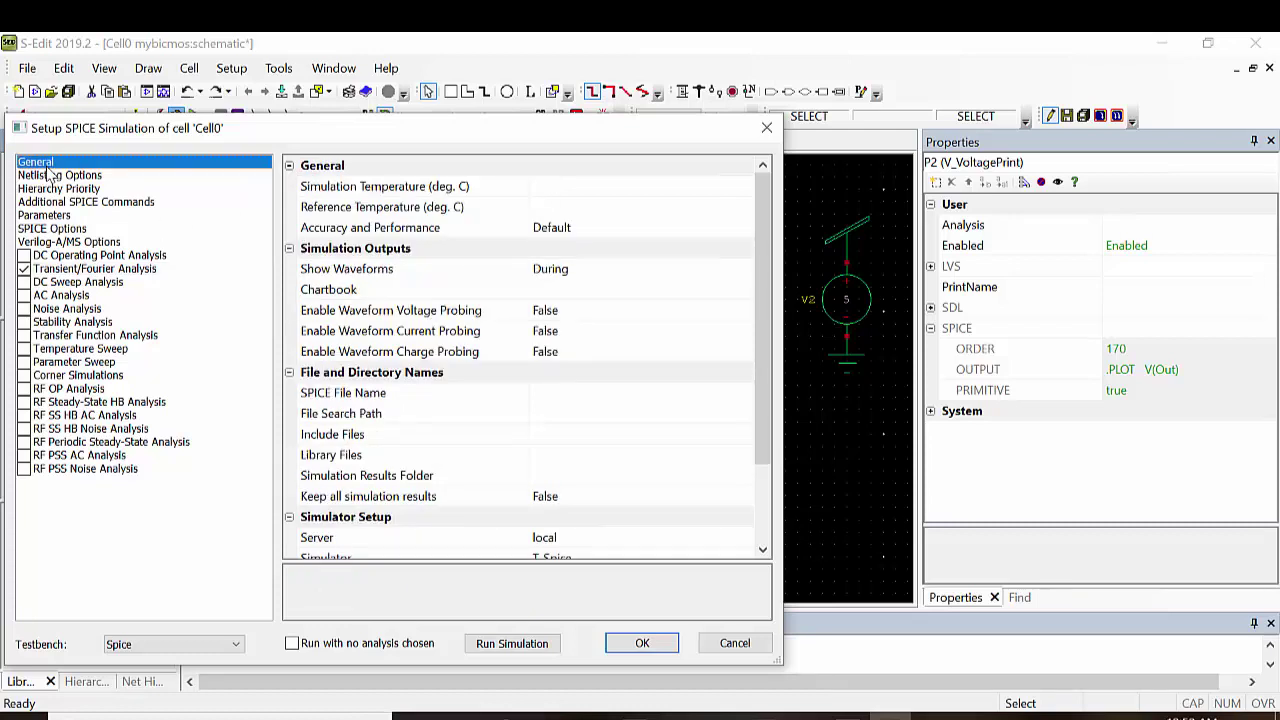
left_click(583, 455)
left_click(746, 458)
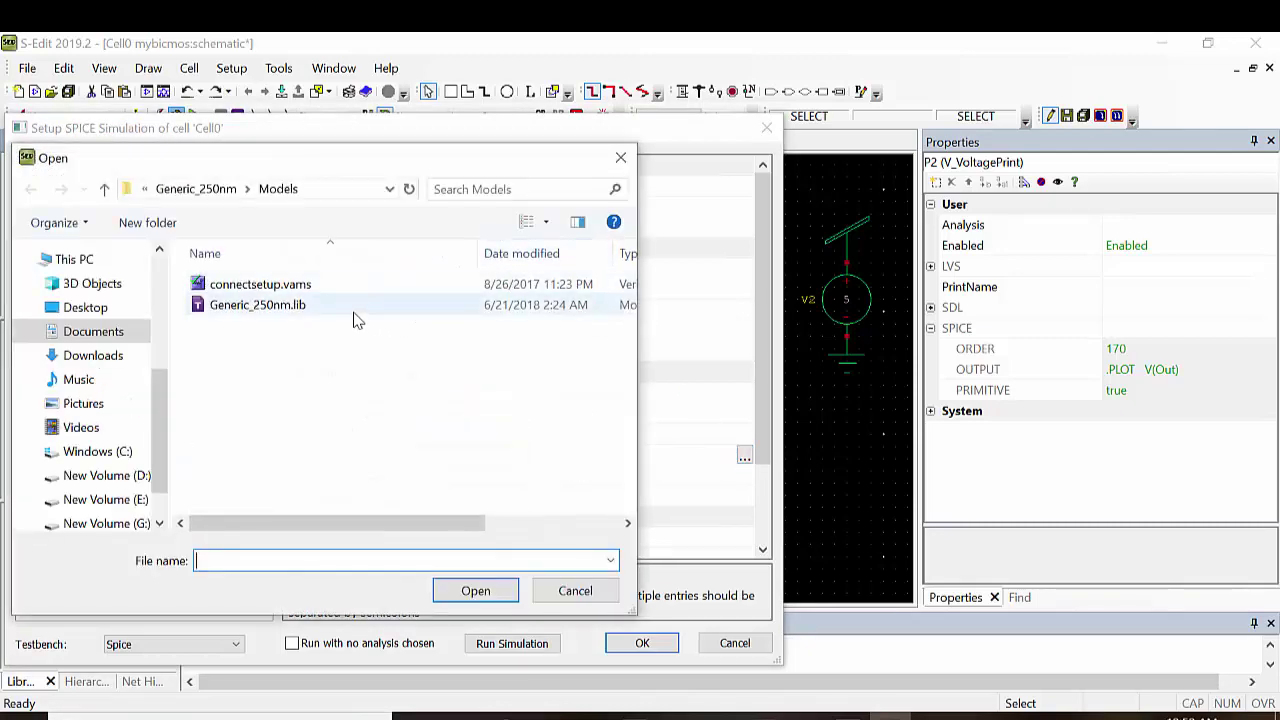
left_click(340, 306)
left_click(503, 594)
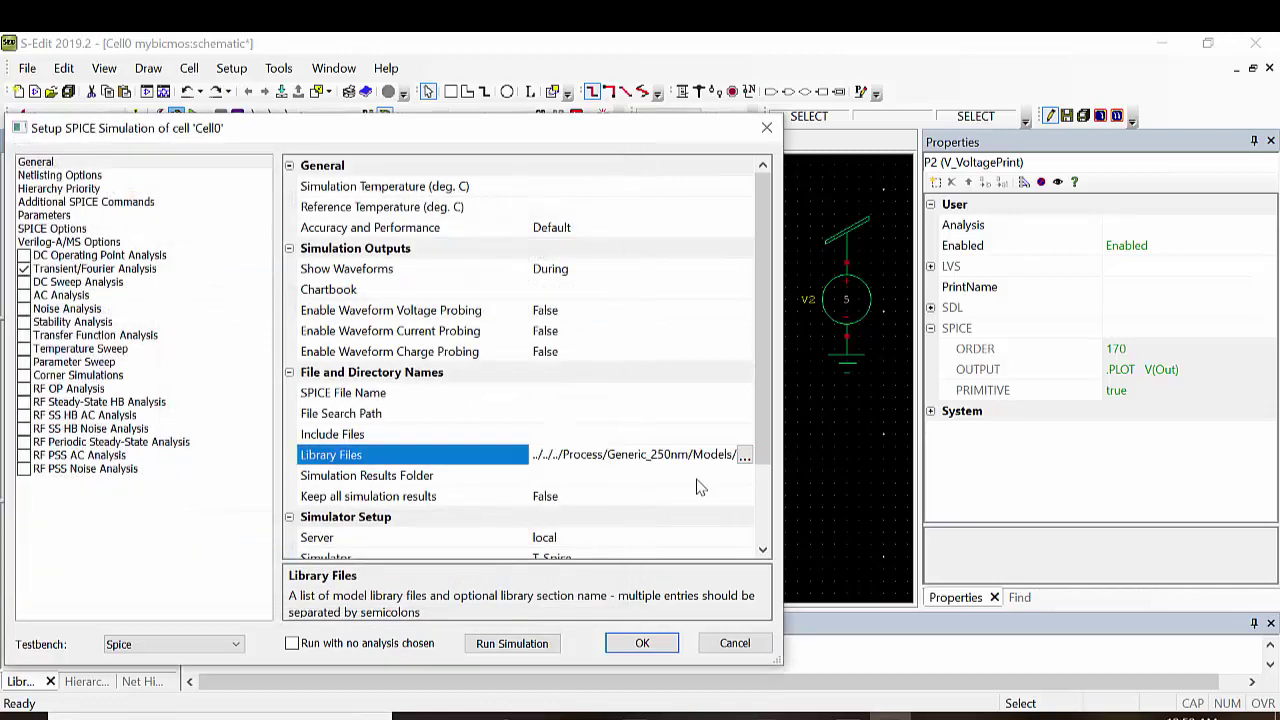
key("Right")
key("Right")
key("Right")
key("Right")
key("Right")
key("Right")
key("Right")
key("Right")
key("Right")
key("Right")
key("Right")
key("Right")
key("Right")
key("Right")
key("Right")
key("Right")
key("Right")
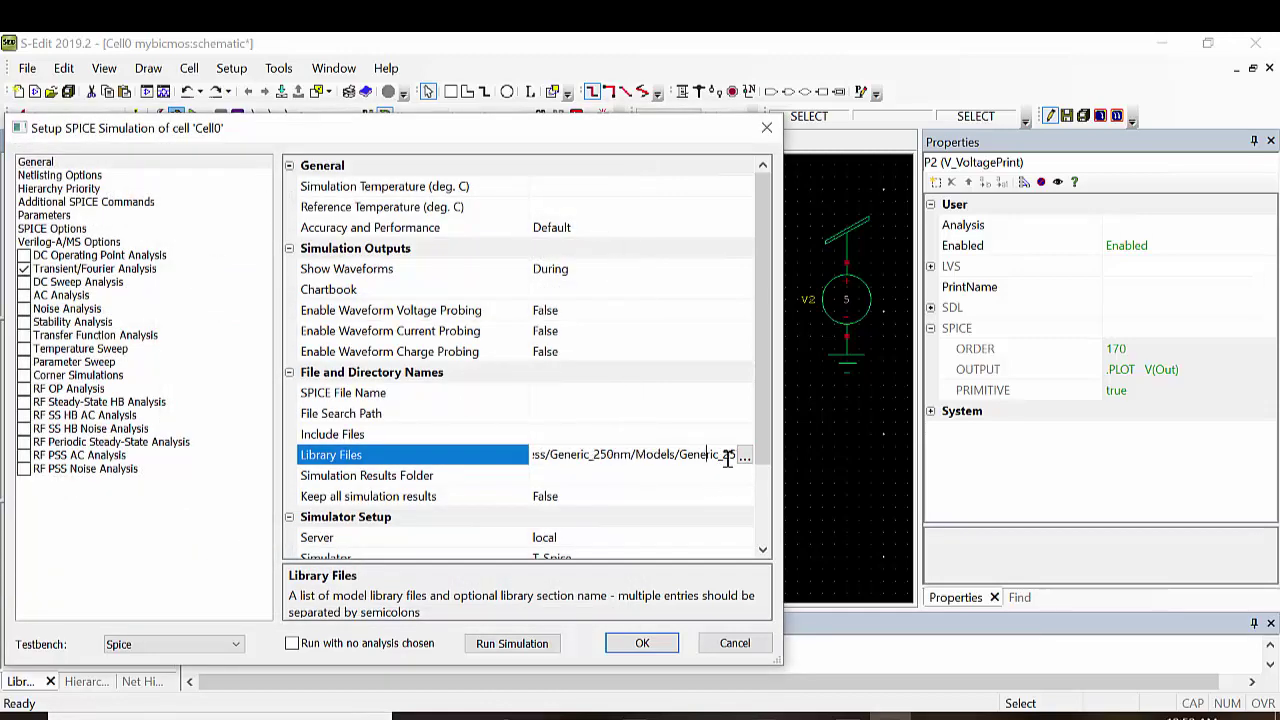
type("tt")
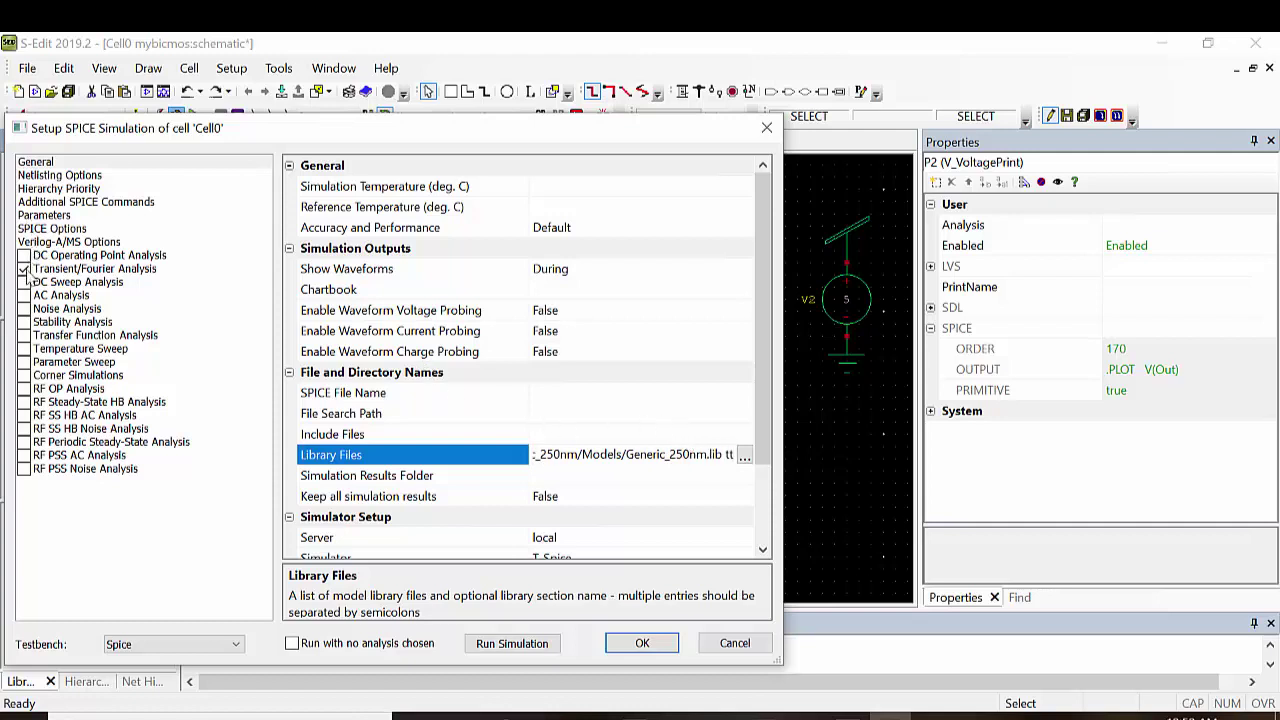
Set the transient maximum time step to 4n and apply the simulation settings.
left_click(30, 270)
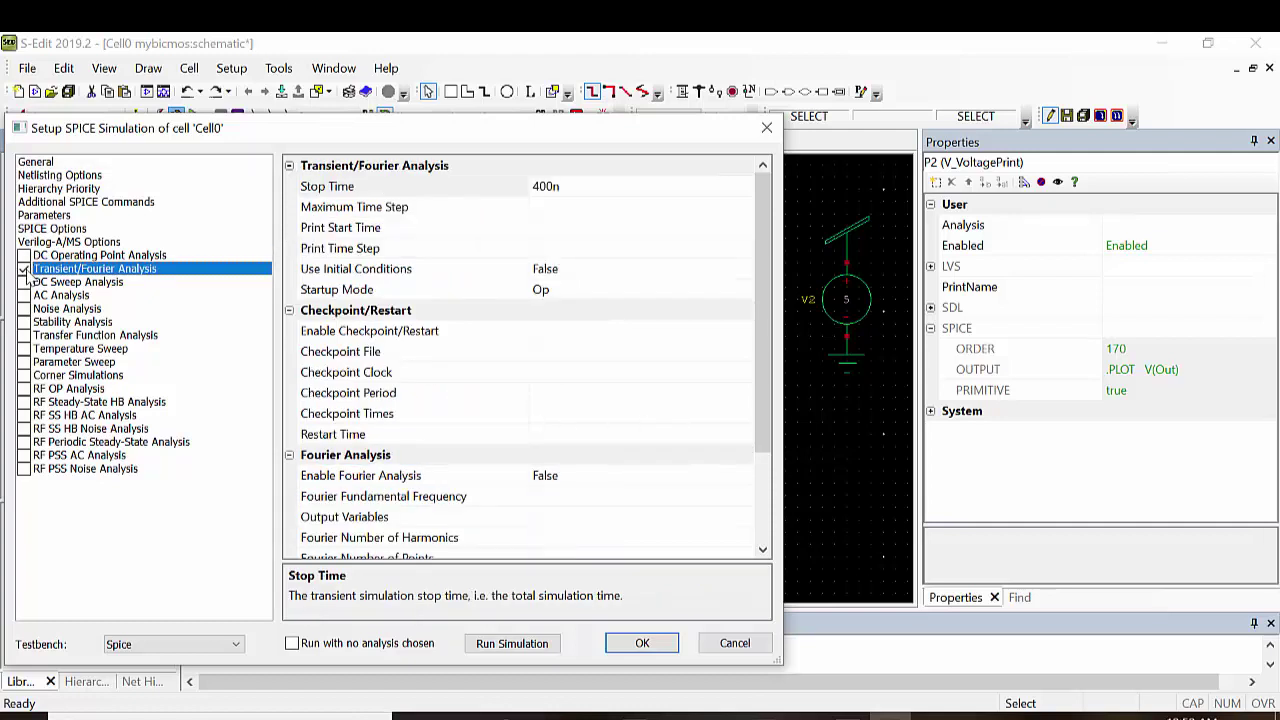
left_click(550, 207)
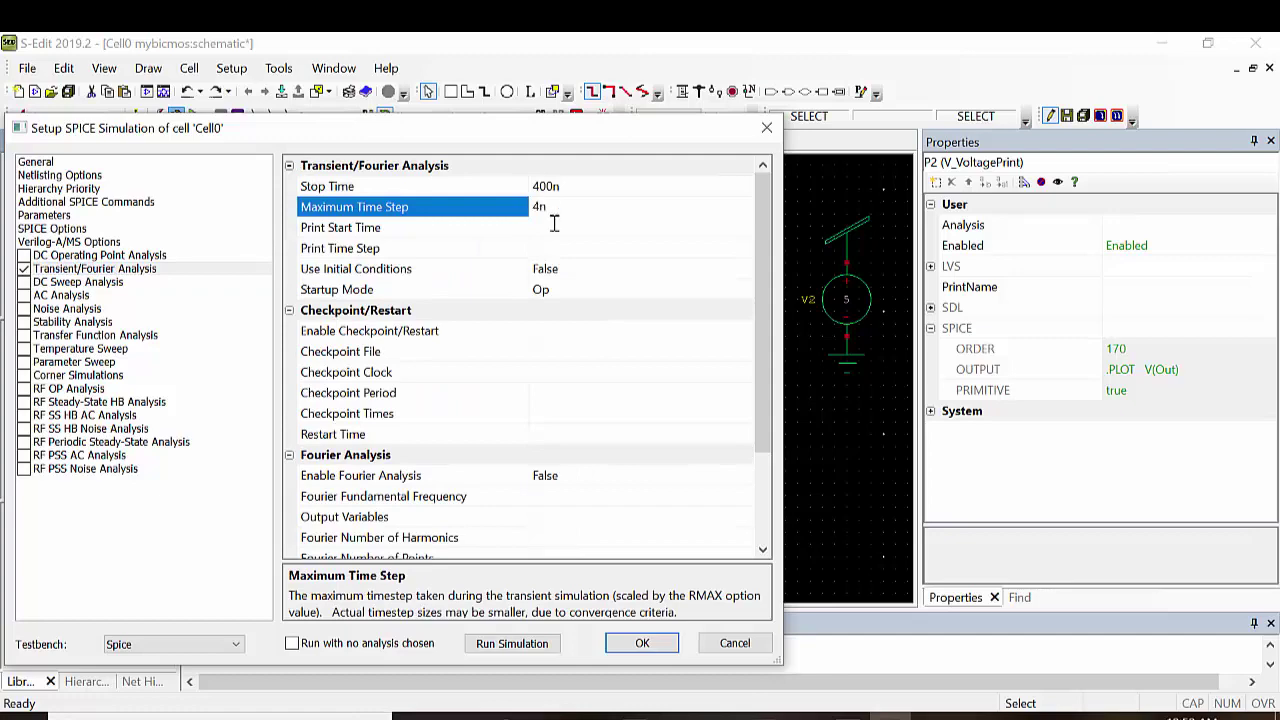
left_click(642, 643)
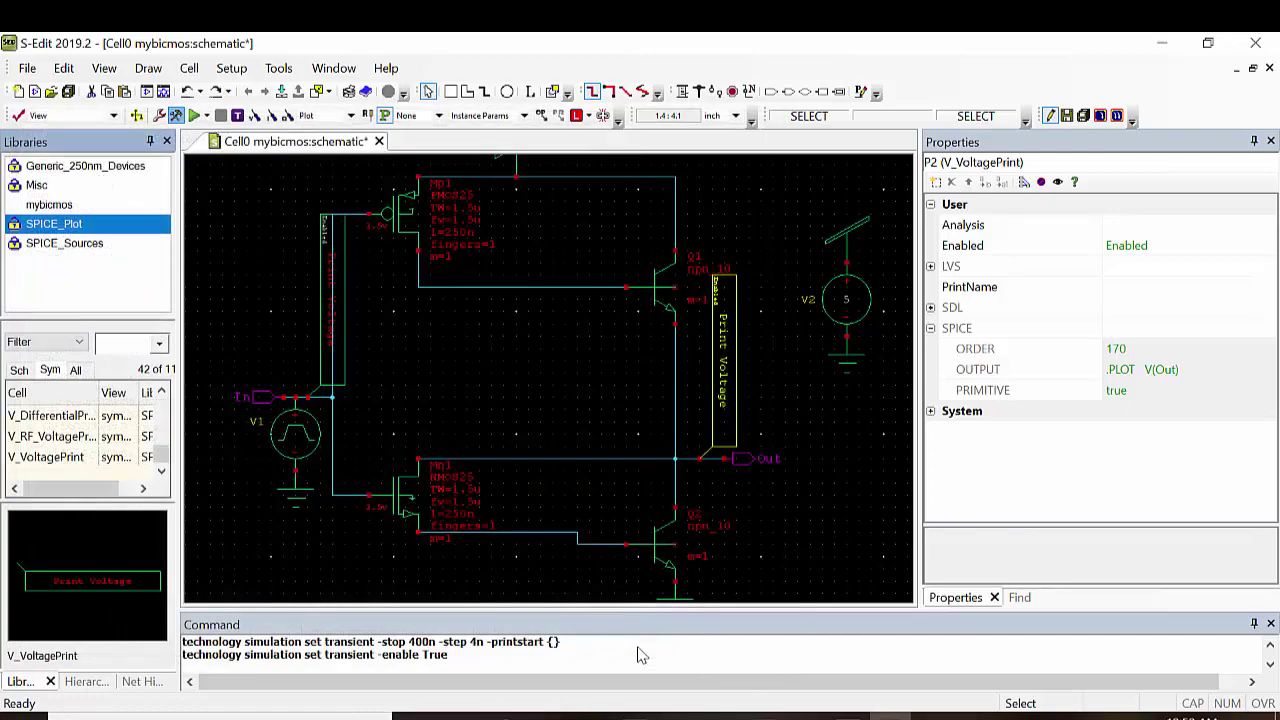
Run the transient simulation and show In:V and Out:V on separate charts in a maximized Waveform Viewer.
left_click(194, 116)
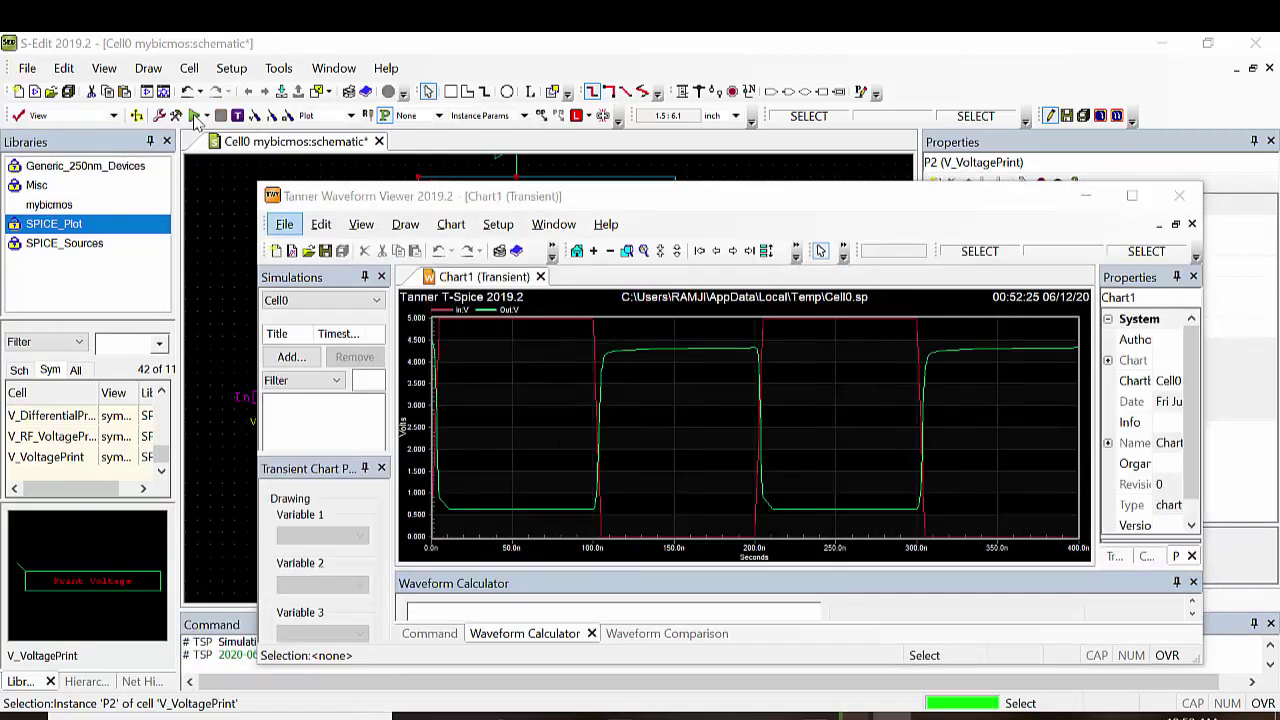
left_click(1131, 197)
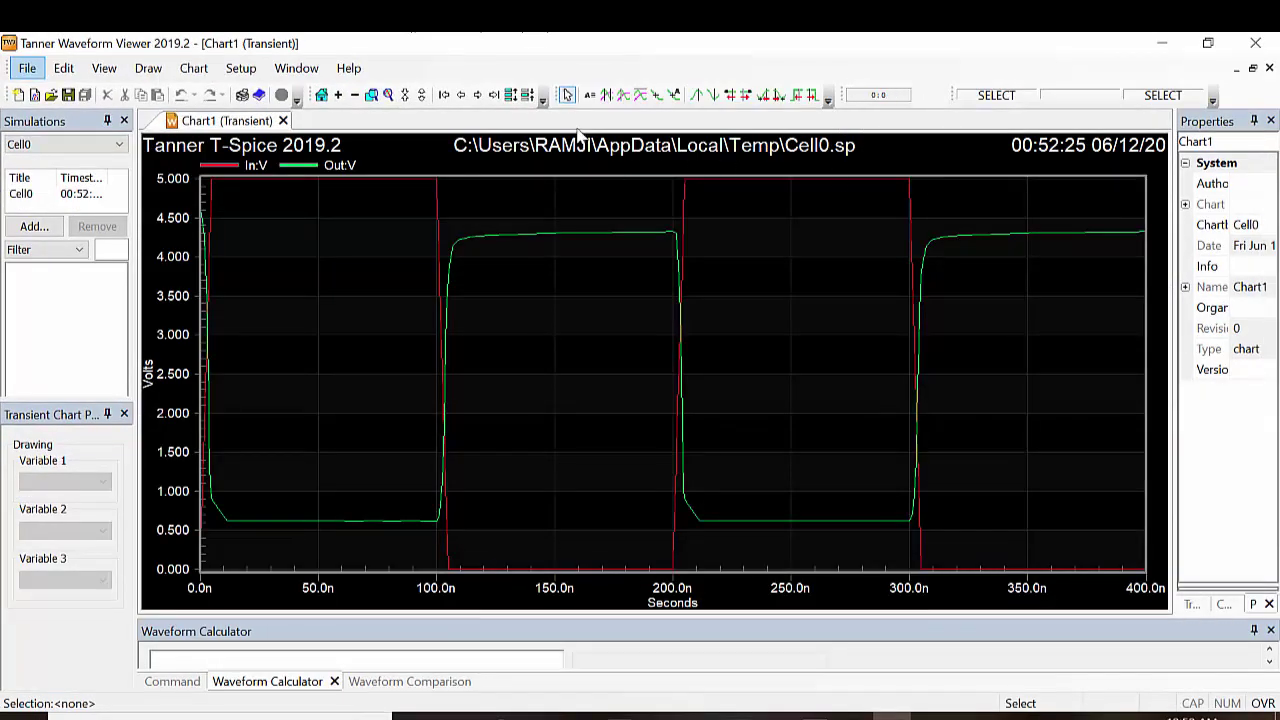
left_click(510, 96)
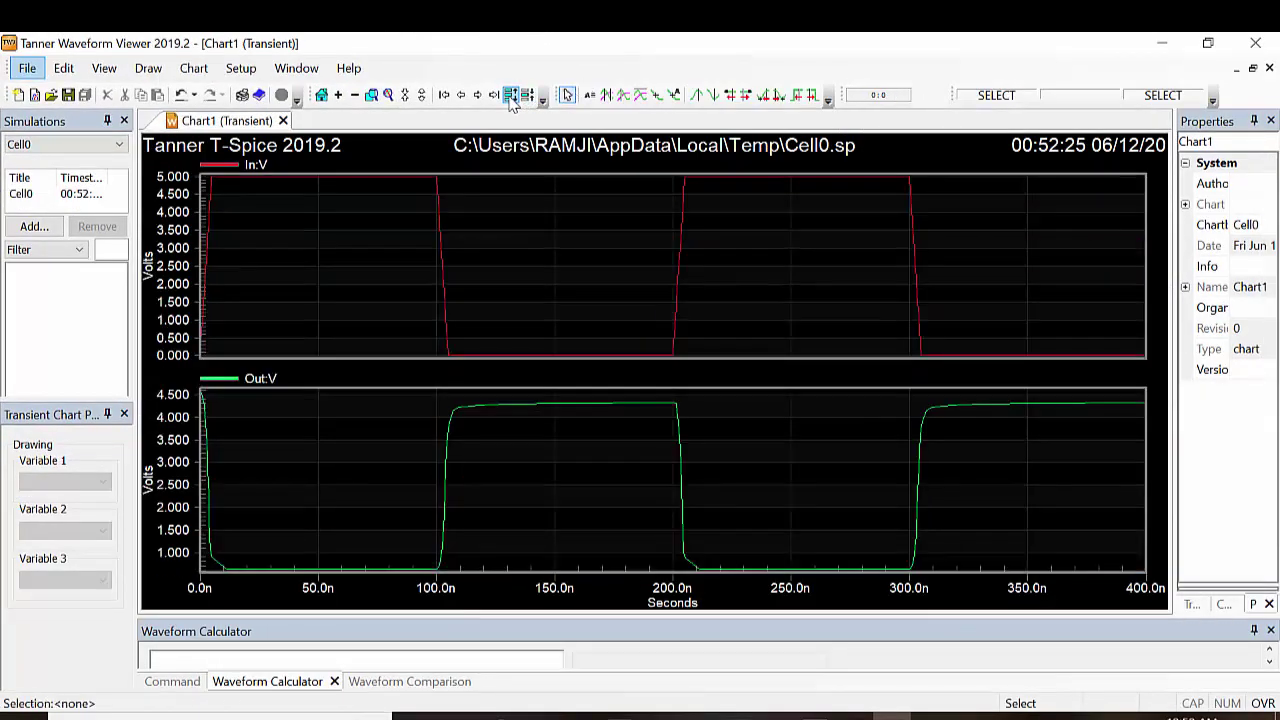